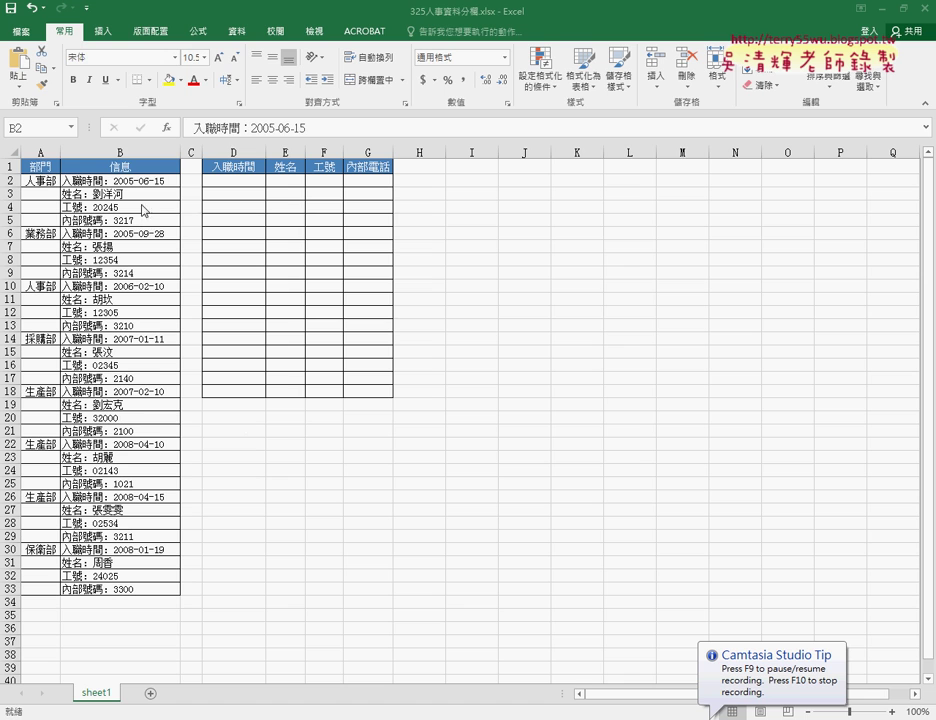
- Copy the first employee's four entries in B2:B5 to the clipboard
{"action": "left_click", "coordinate": [222, 182]}
{"action": "left_click", "coordinate": [122, 181]}
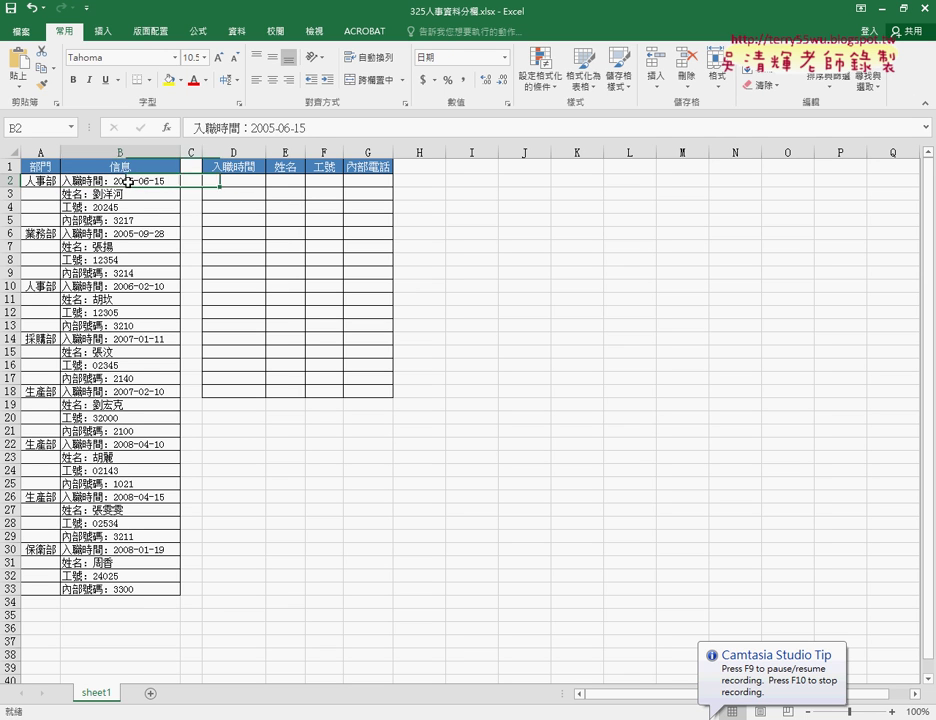
{"action": "left_click", "coordinate": [110, 207]}
{"action": "left_click", "coordinate": [112, 184], "text": "ctrl"}
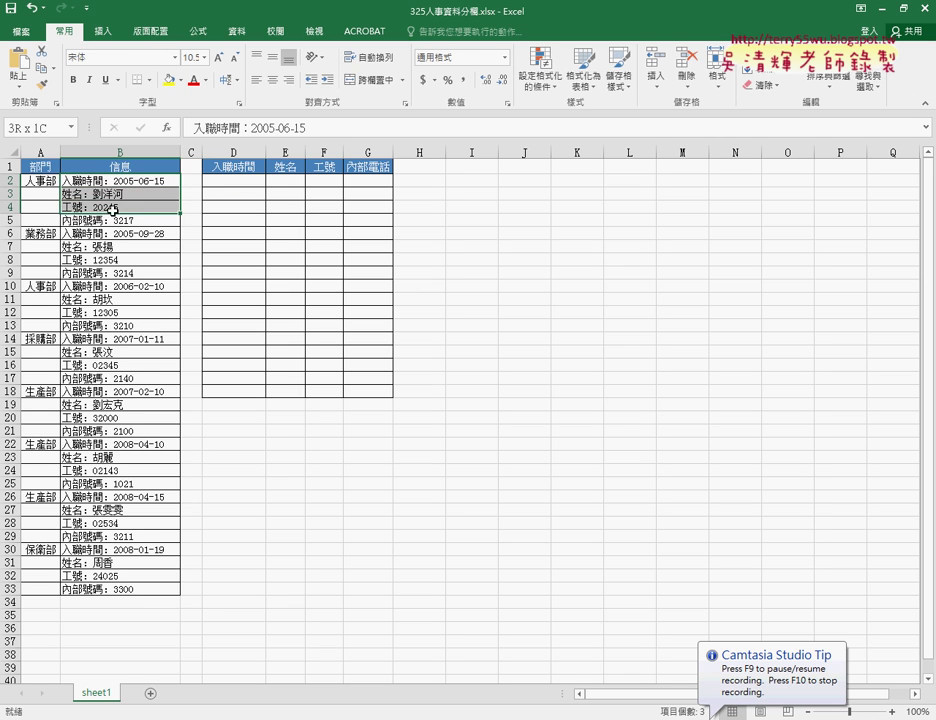
{"action": "left_click_drag", "start_coordinate": [112, 184], "coordinate": [118, 220]}
{"action": "left_click_drag", "start_coordinate": [222, 182], "coordinate": [373, 182]}
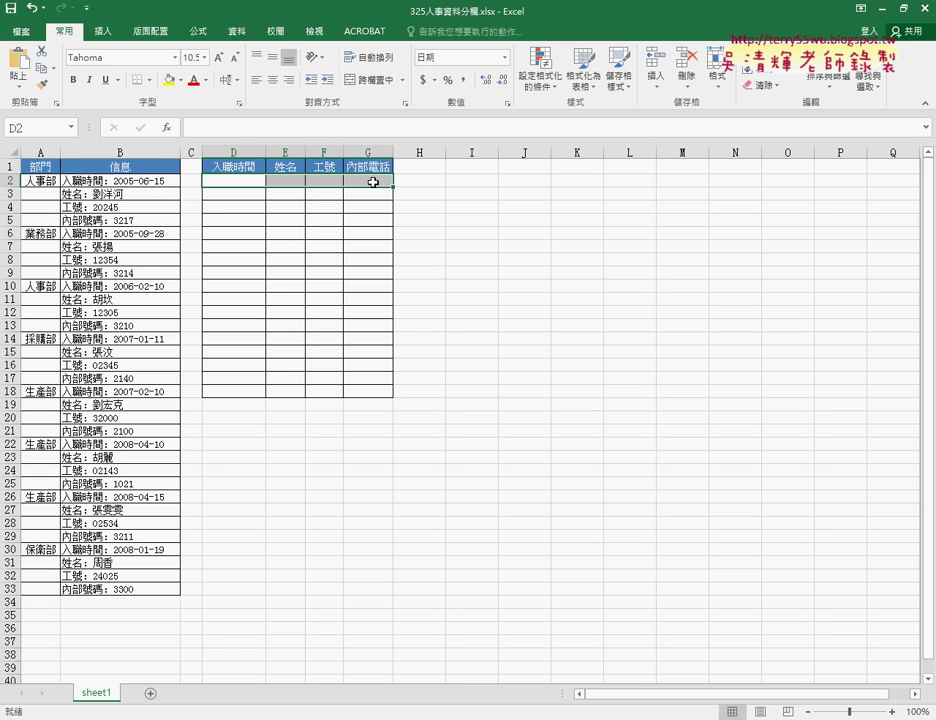
{"action": "left_click_drag", "start_coordinate": [149, 181], "coordinate": [146, 222]}
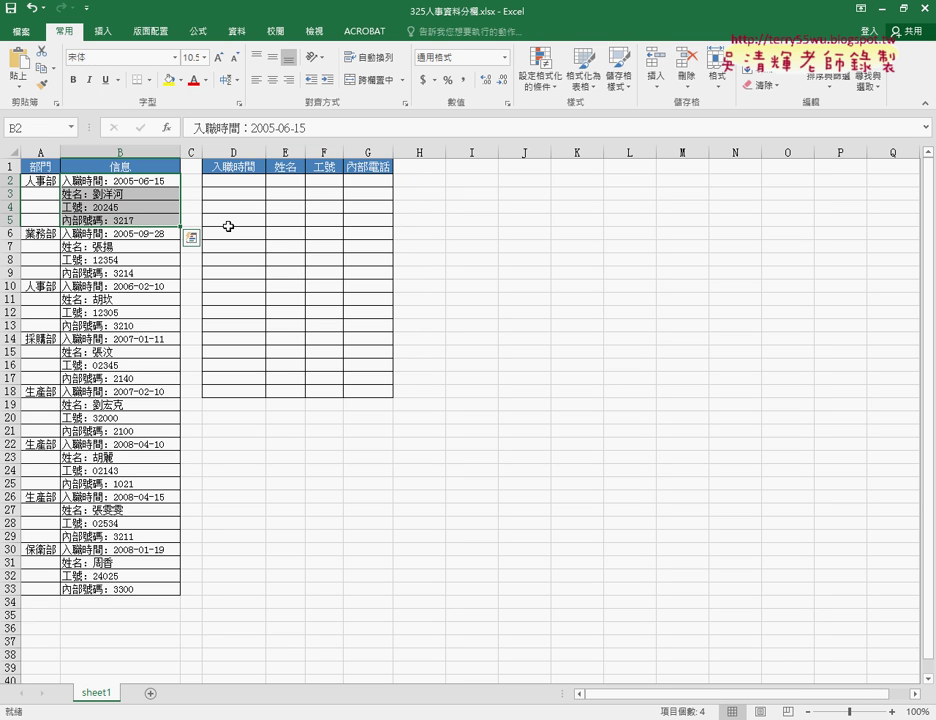
{"action": "key", "text": "ctrl+c"}
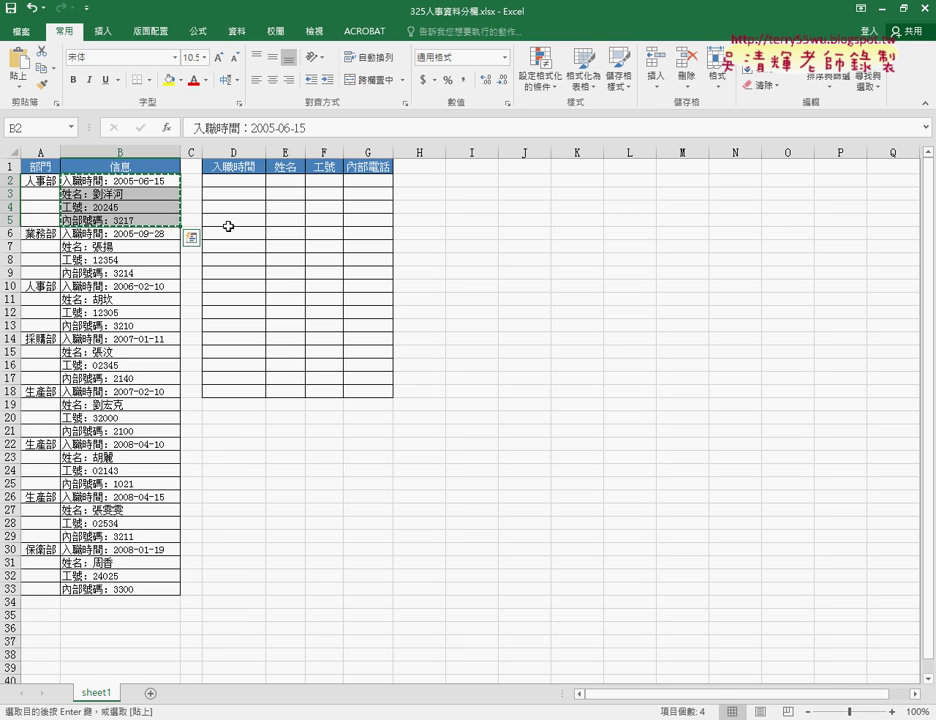
- Paste the B2:B5 entries transposed across D2:G2 with Paste Special Transpose
{"action": "left_click", "coordinate": [237, 182]}
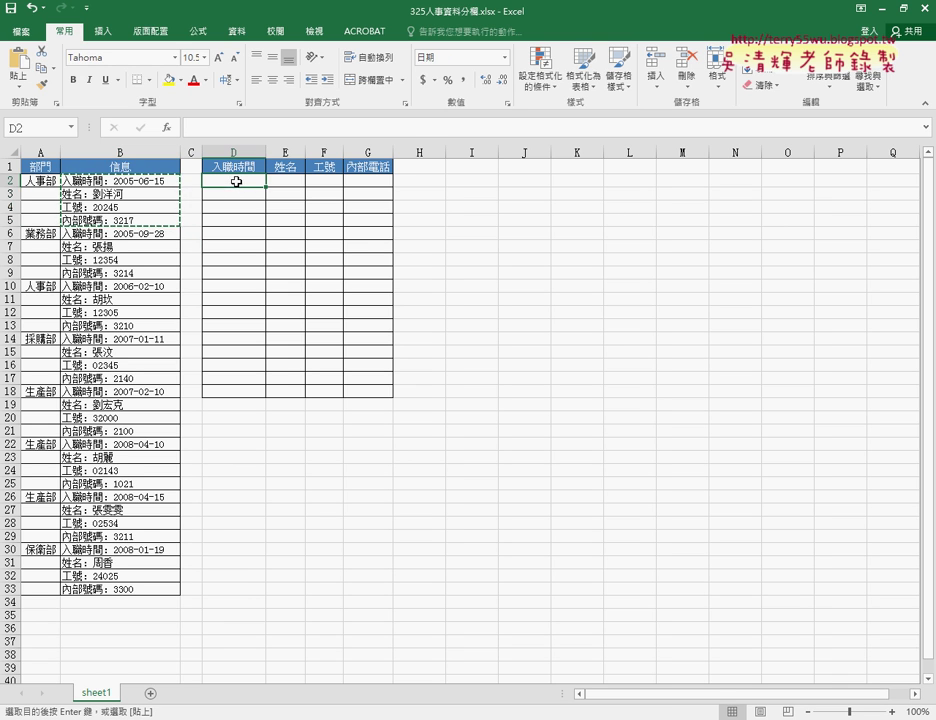
{"action": "right_click", "coordinate": [237, 182]}
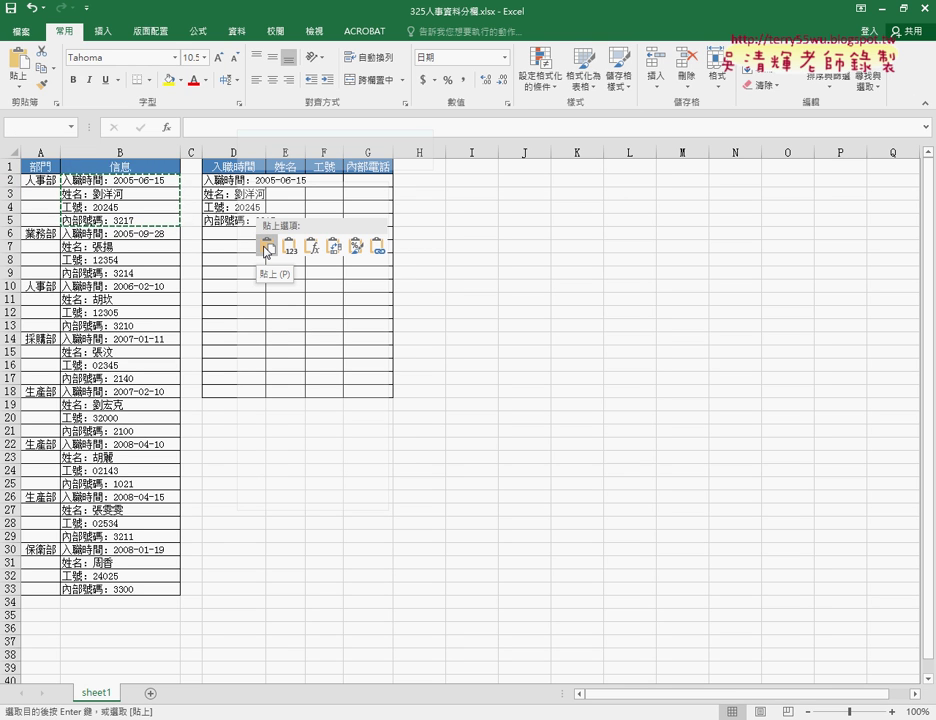
{"action": "mouse_move", "coordinate": [300, 265]}
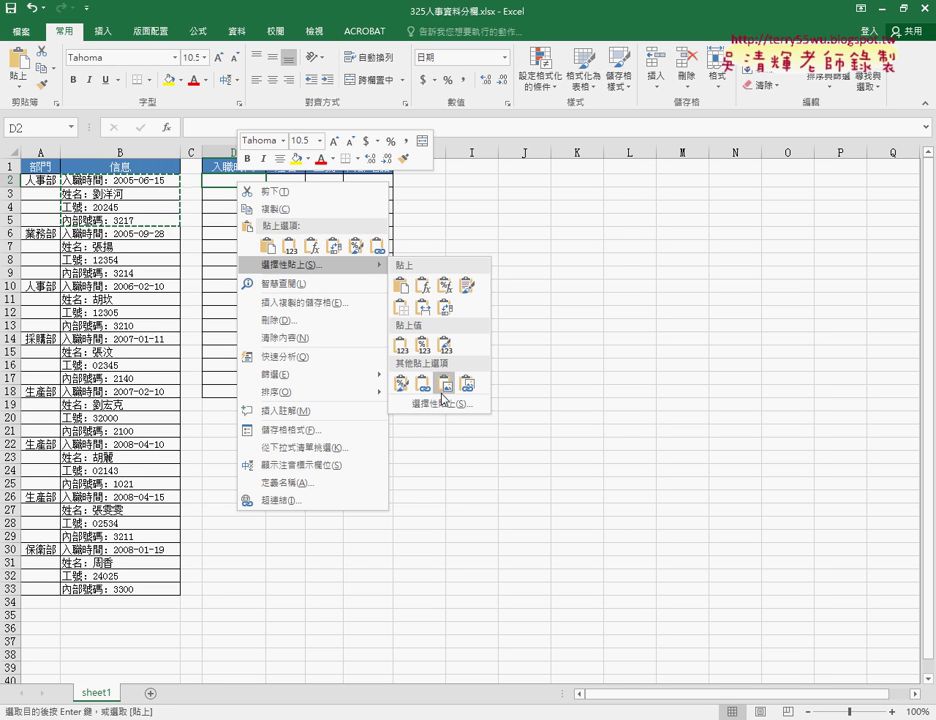
{"action": "left_click", "coordinate": [450, 403]}
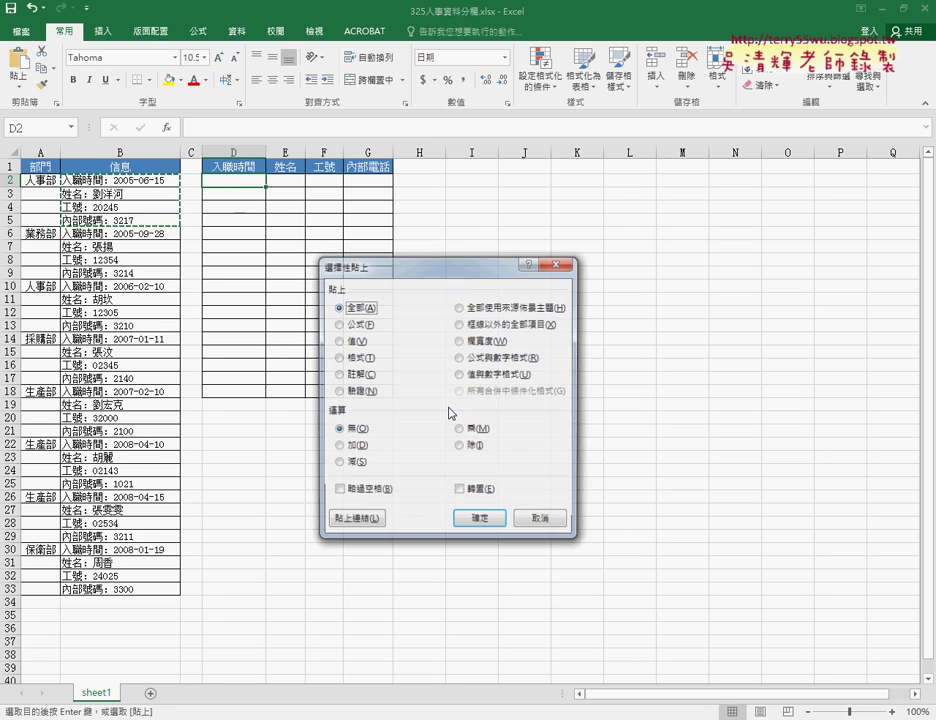
{"action": "left_click", "coordinate": [459, 491]}
{"action": "left_click_drag", "start_coordinate": [478, 270], "coordinate": [470, 261]}
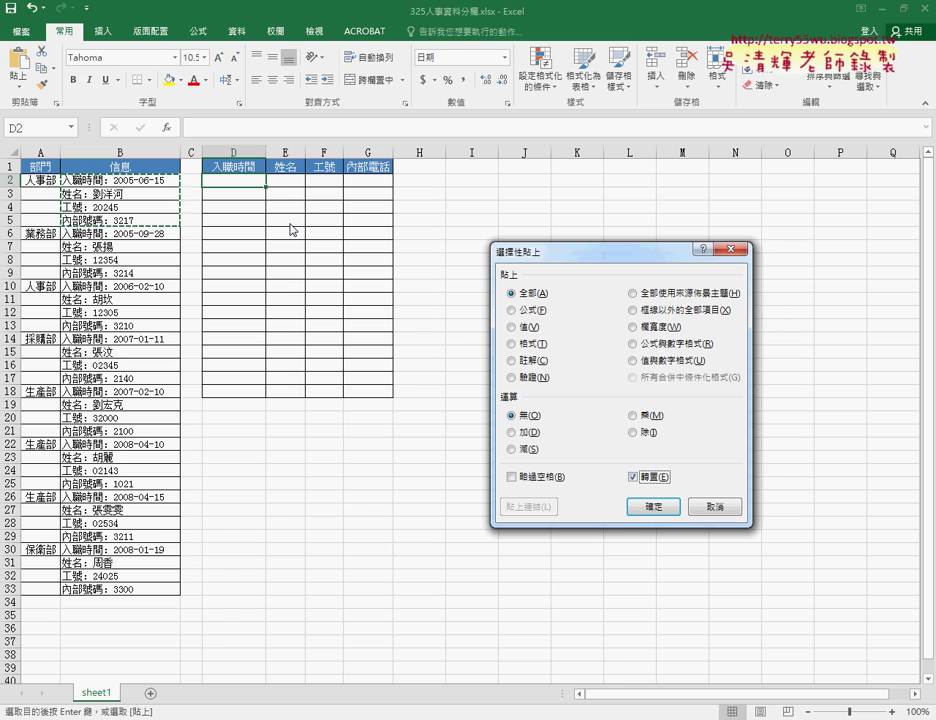
{"action": "left_click", "coordinate": [653, 507]}
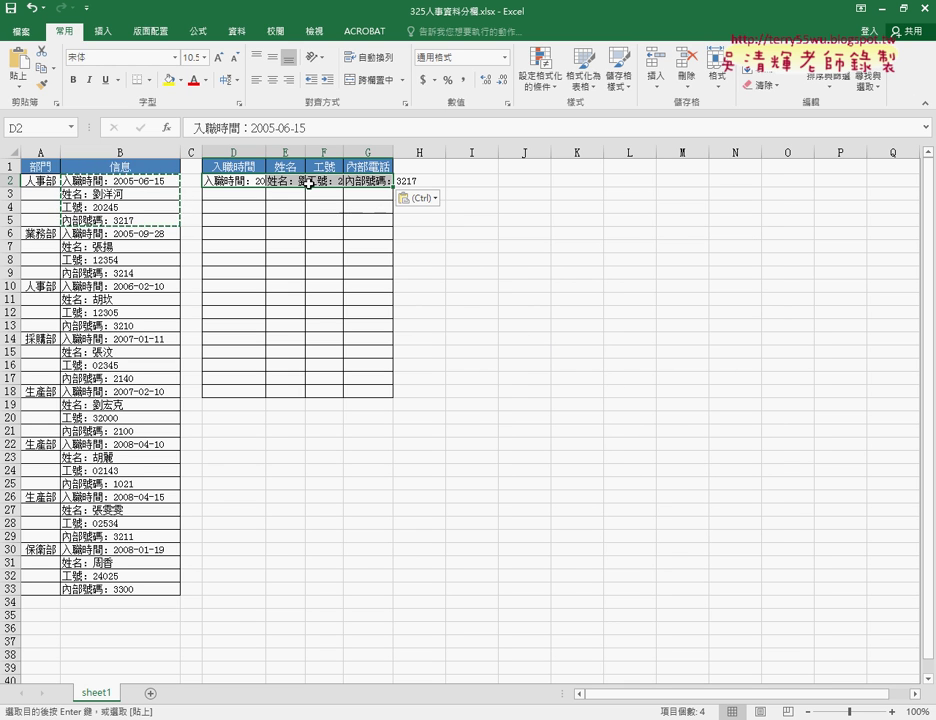
- Widen column D to fit the date and autofit column G to the extension
{"action": "left_click_drag", "start_coordinate": [265, 151], "coordinate": [456, 154]}
{"action": "double_click", "coordinate": [506, 153]}
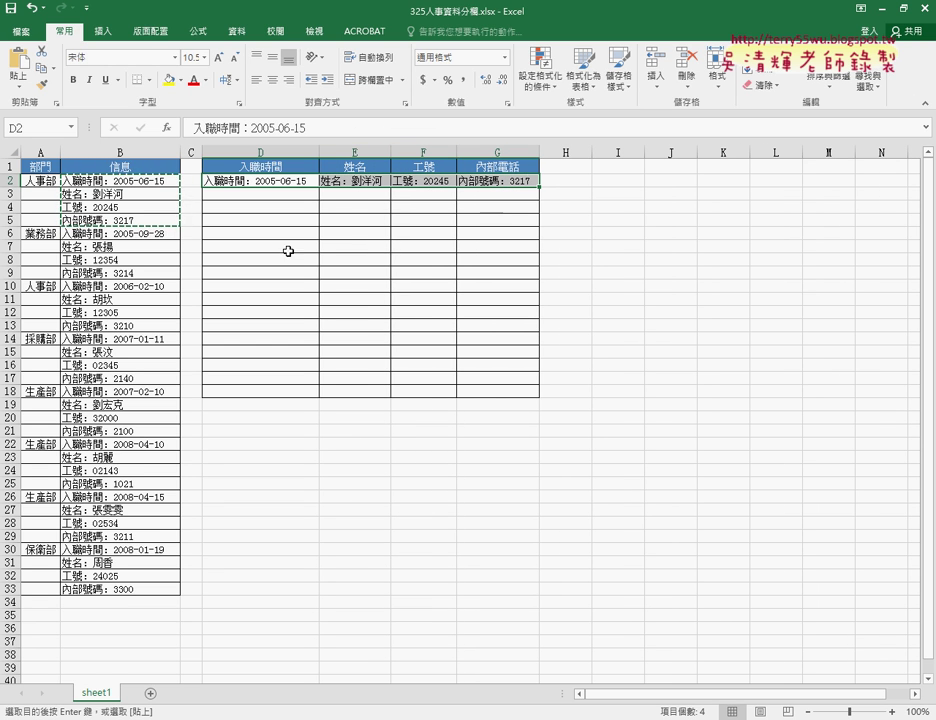
{"action": "left_click_drag", "start_coordinate": [128, 236], "coordinate": [125, 286]}
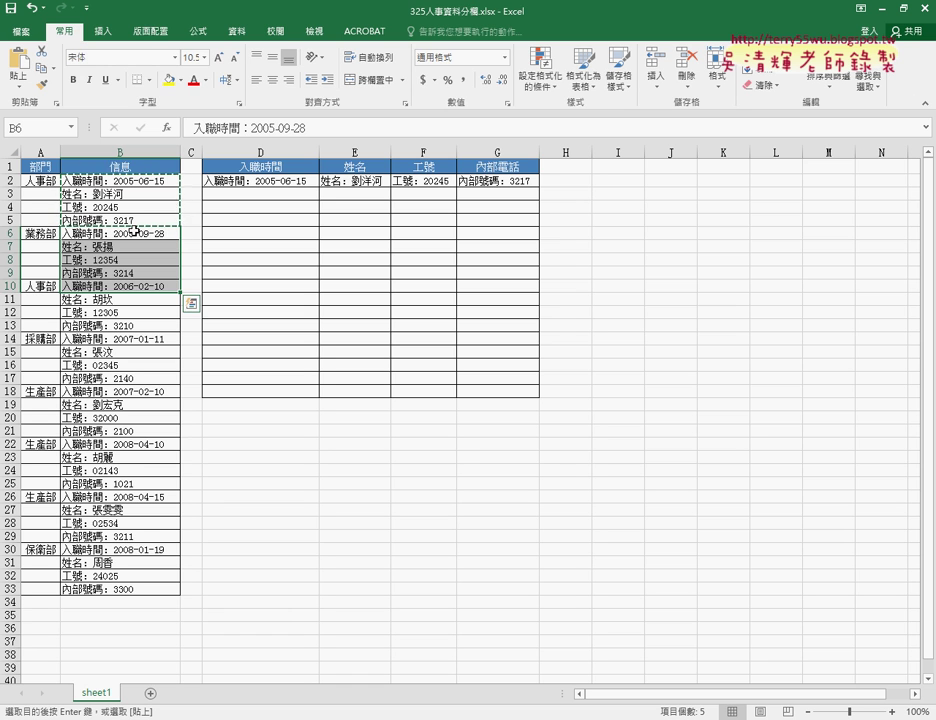
- Undo the transposed paste so D2:G2 is empty, then widen column D slightly
{"action": "key", "text": "ctrl+z"}
{"action": "key", "text": "ctrl+z"}
{"action": "key", "text": "ctrl+z"}
{"action": "key", "text": "ctrl+z"}
{"action": "key", "text": "ctrl+z"}
{"action": "key", "text": "ctrl+z"}
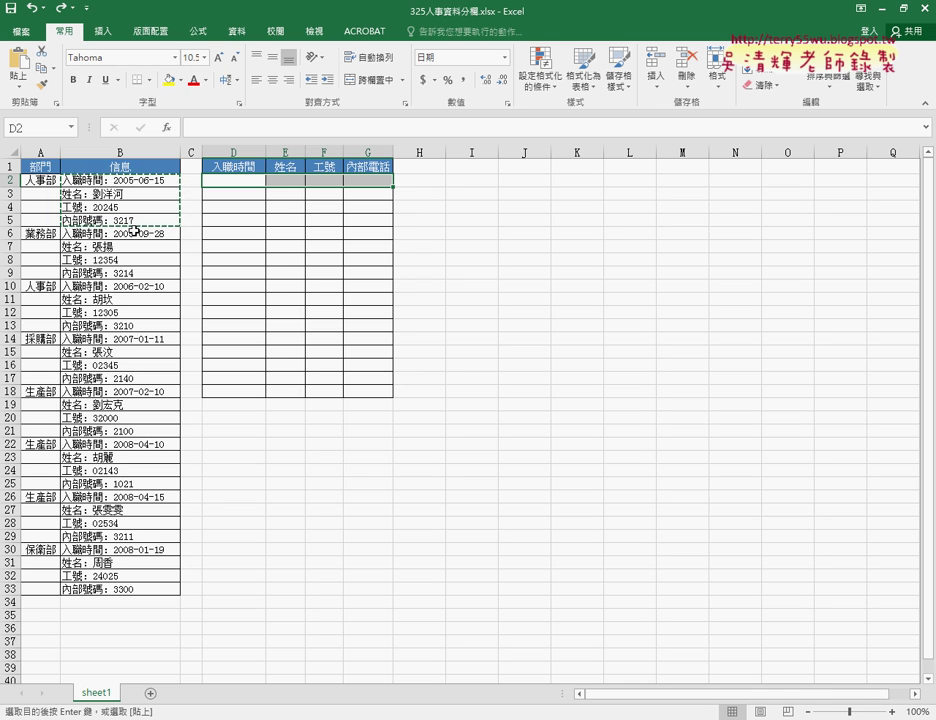
{"action": "left_click", "coordinate": [249, 184]}
{"action": "left_click_drag", "start_coordinate": [268, 149], "coordinate": [347, 153]}
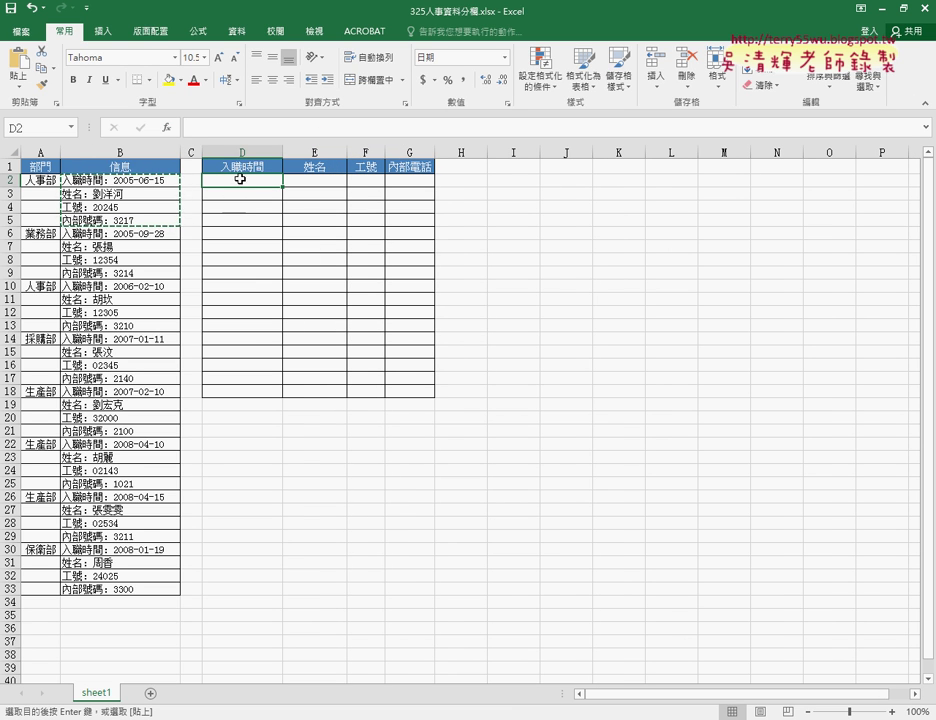
- Insert the INDEX function into D2 in its array, row_num, column_num form
{"action": "key", "text": "shift+F3"}
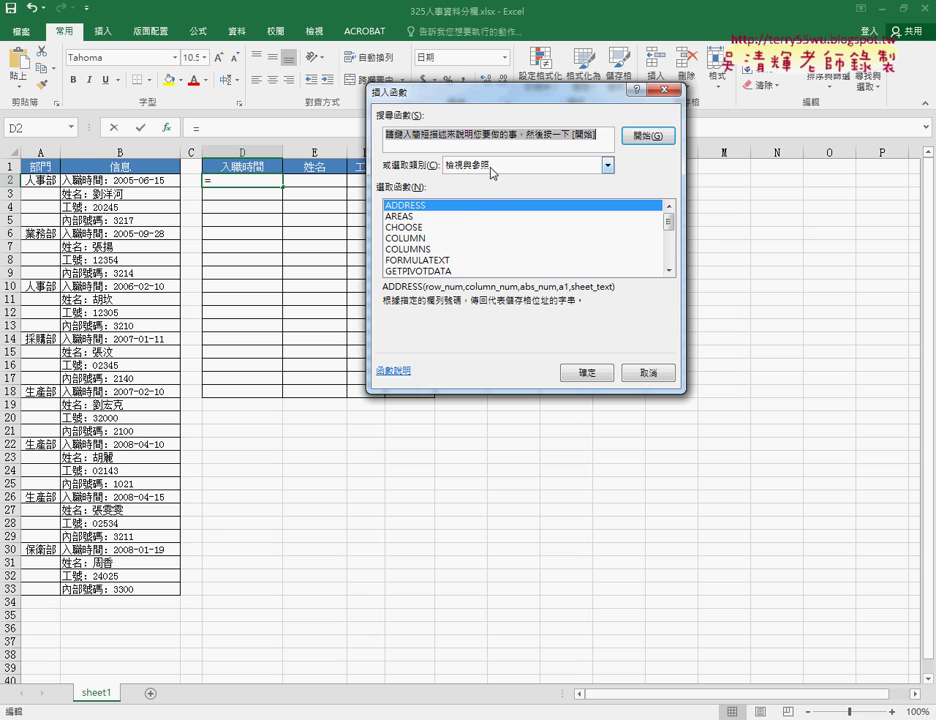
{"action": "left_click", "coordinate": [669, 270]}
{"action": "left_click", "coordinate": [669, 270]}
{"action": "left_click", "coordinate": [669, 270]}
{"action": "left_click", "coordinate": [669, 270]}
{"action": "left_click", "coordinate": [669, 270]}
{"action": "left_click", "coordinate": [427, 250]}
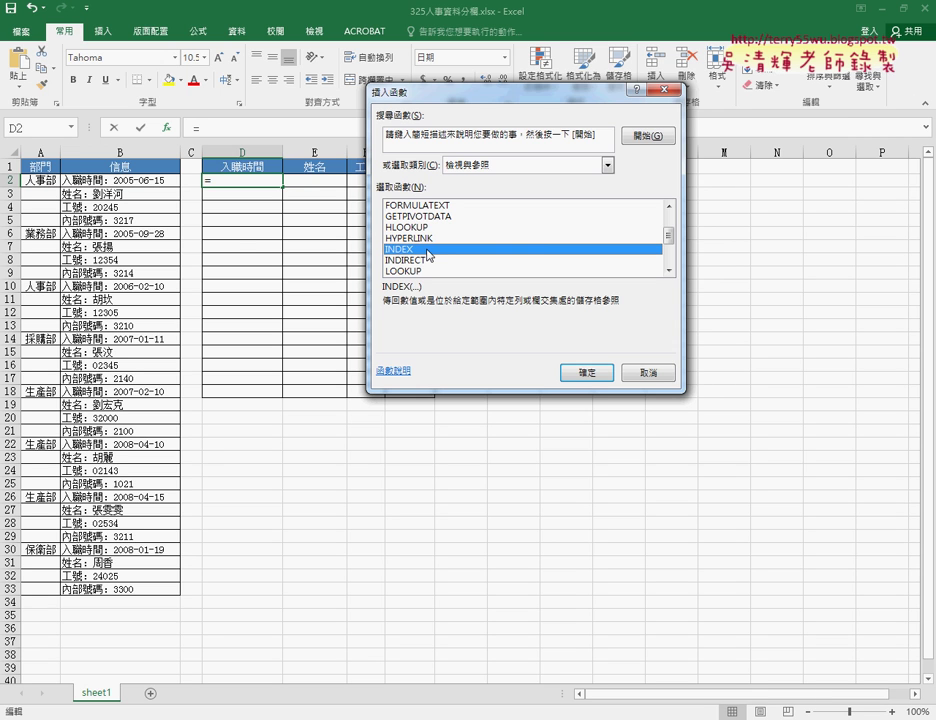
{"action": "left_click", "coordinate": [582, 374]}
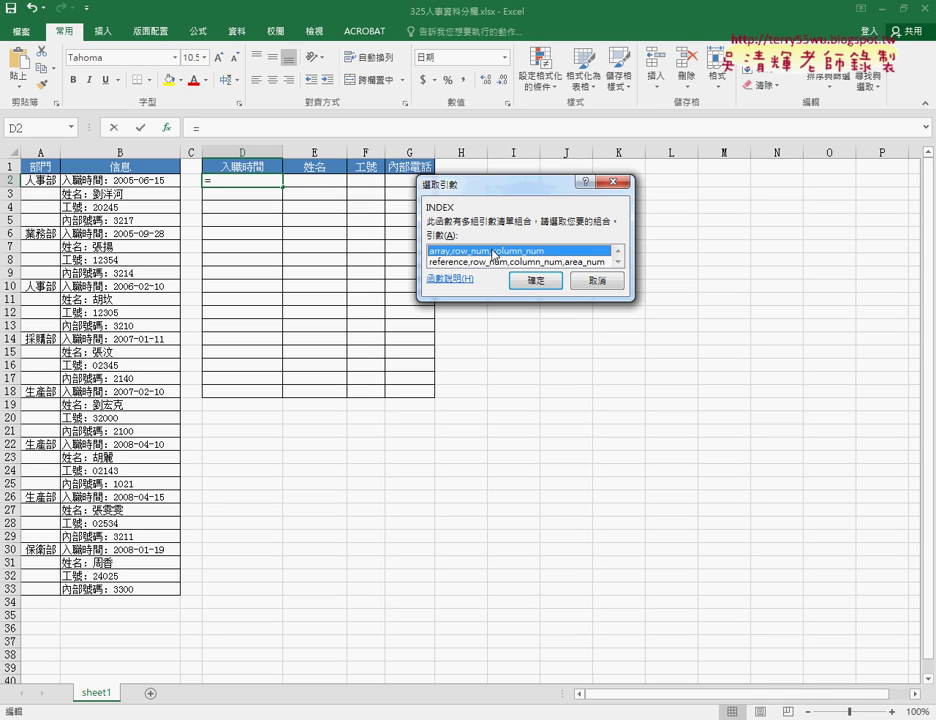
{"action": "left_click", "coordinate": [531, 281]}
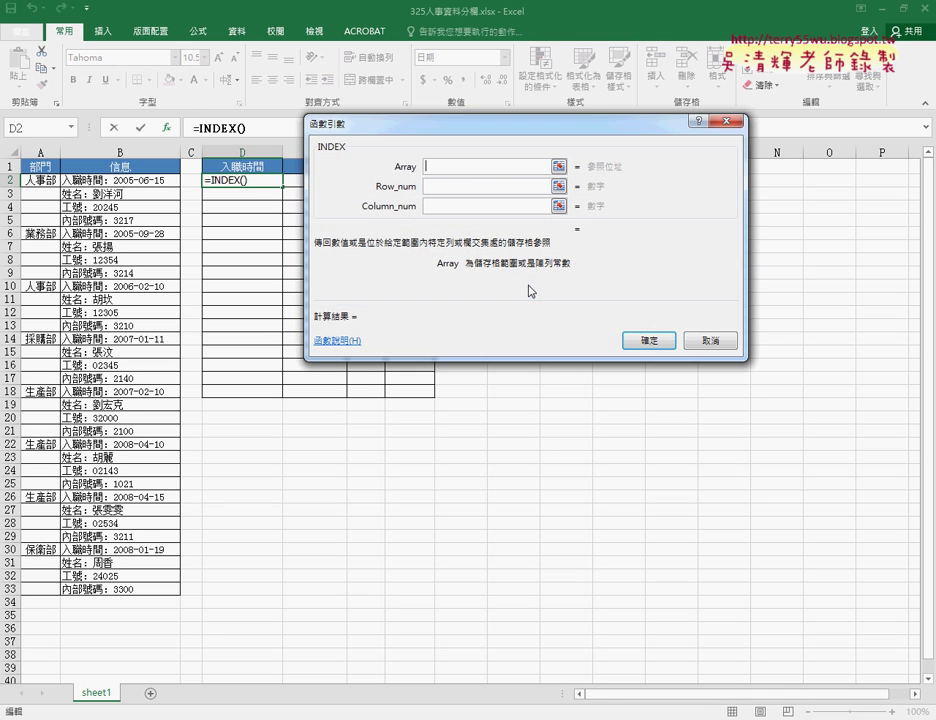
- Set the INDEX array argument to B2:B33, leaving Row_num next to fill
{"action": "left_click_drag", "start_coordinate": [474, 137], "coordinate": [563, 155]}
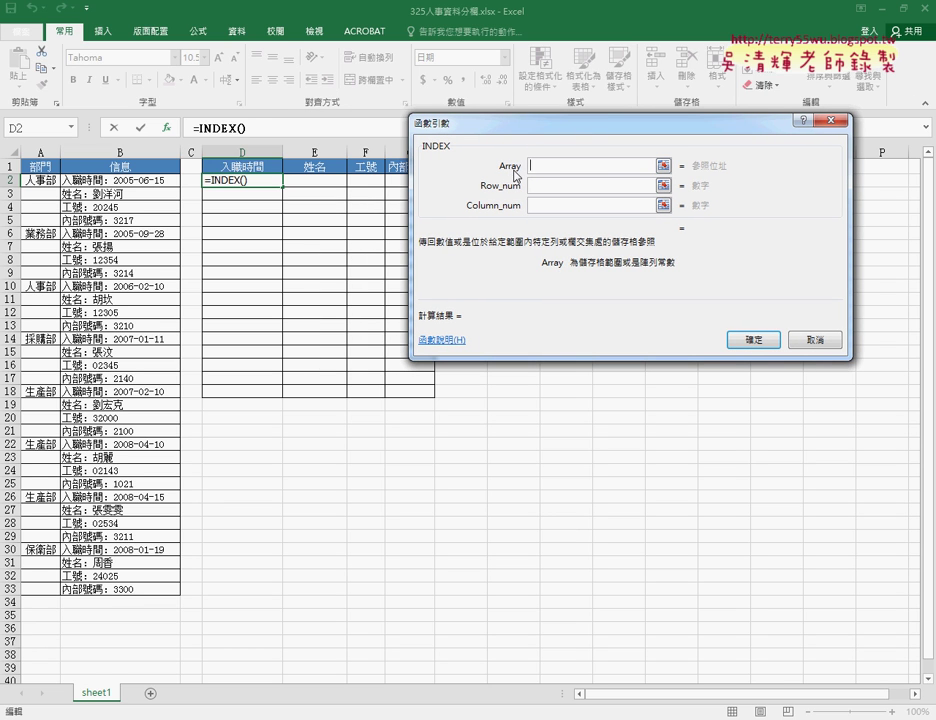
{"action": "left_click_drag", "start_coordinate": [140, 180], "coordinate": [125, 589]}
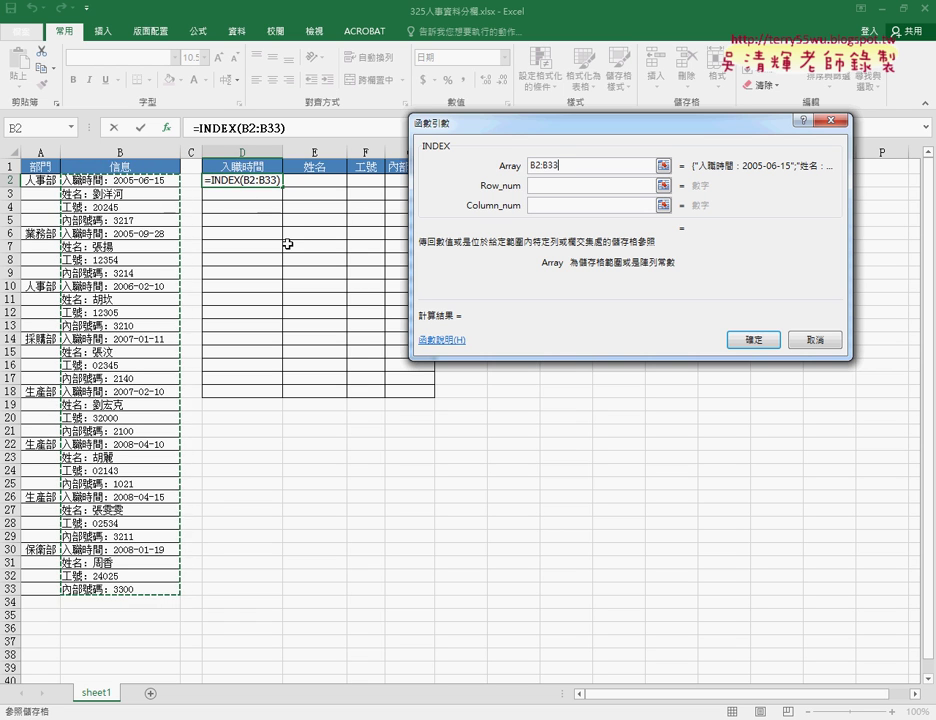
{"action": "left_click", "coordinate": [540, 185]}
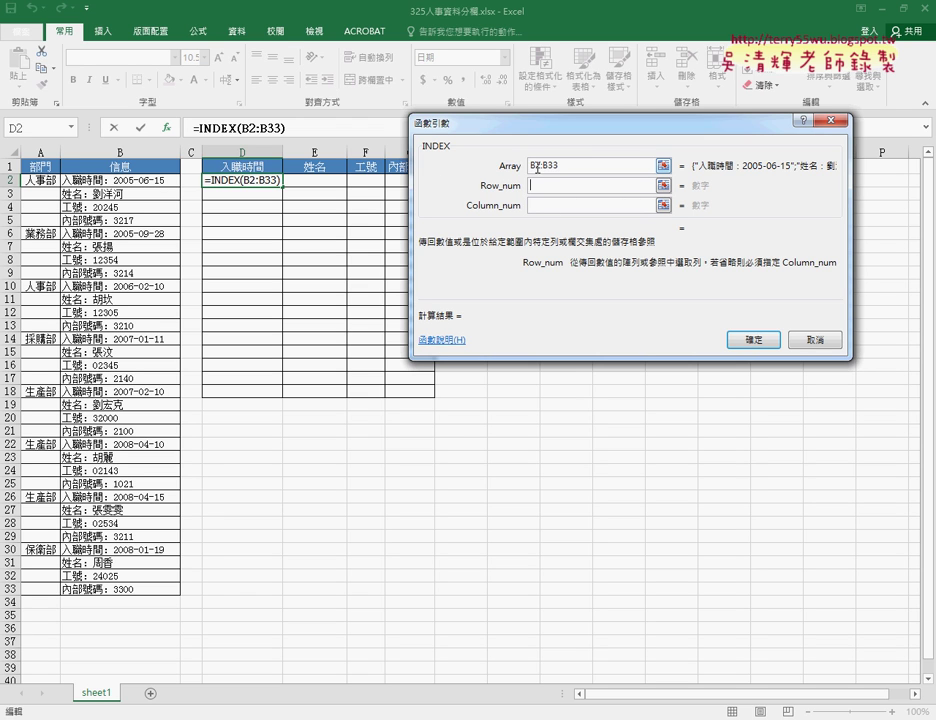
{"action": "left_click", "coordinate": [567, 167]}
{"action": "left_click", "coordinate": [548, 186]}
- Mark column B and the INDEX argument fields with explanatory strokes, then clear them
{"action": "left_click_drag", "start_coordinate": [52, 180], "coordinate": [42, 600]}
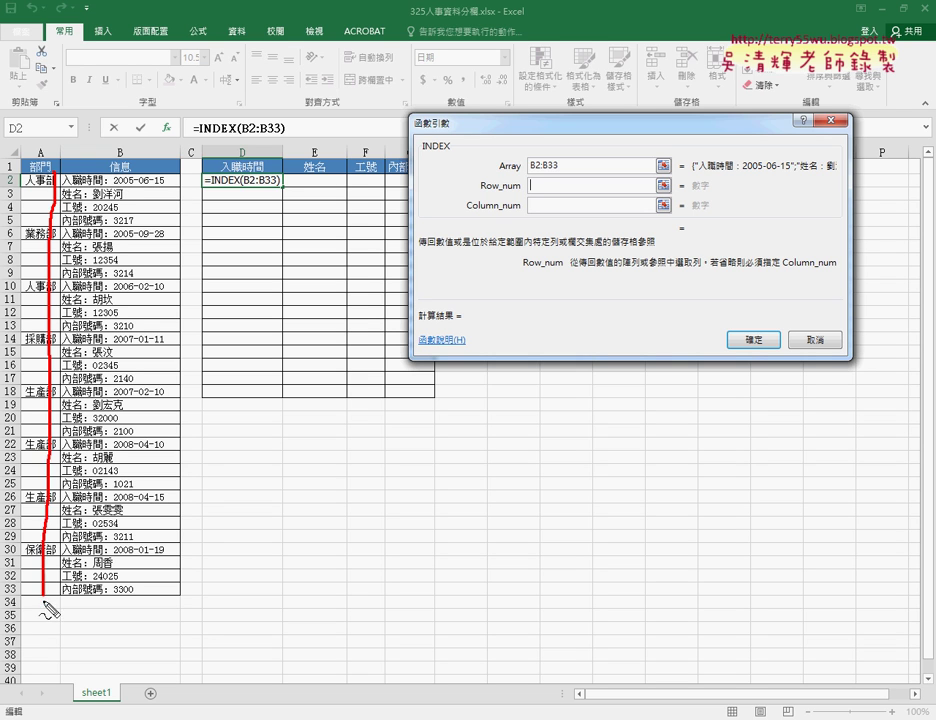
{"action": "mouse_move", "coordinate": [52, 172]}
{"action": "left_mouse_down"}
{"action": "mouse_move", "coordinate": [146, 172]}
{"action": "mouse_move", "coordinate": [183, 365]}
{"action": "mouse_move", "coordinate": [185, 602]}
{"action": "mouse_move", "coordinate": [44, 604]}
{"action": "left_mouse_up"}
{"action": "left_click_drag", "start_coordinate": [20, 176], "coordinate": [14, 190]}
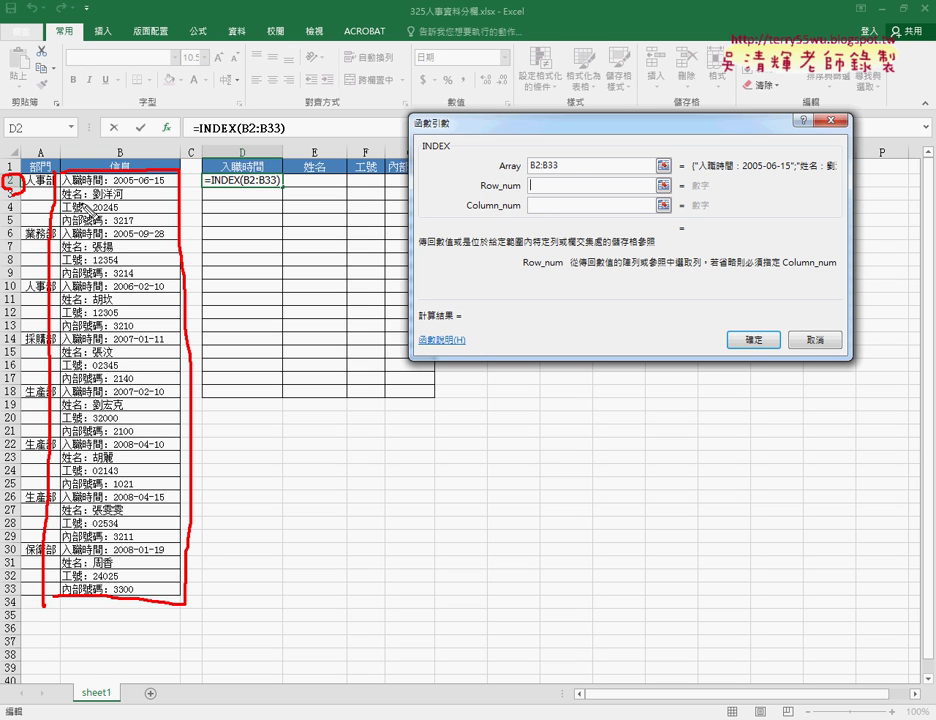
{"action": "left_click_drag", "start_coordinate": [62, 200], "coordinate": [133, 199]}
{"action": "left_click_drag", "start_coordinate": [539, 178], "coordinate": [537, 193]}
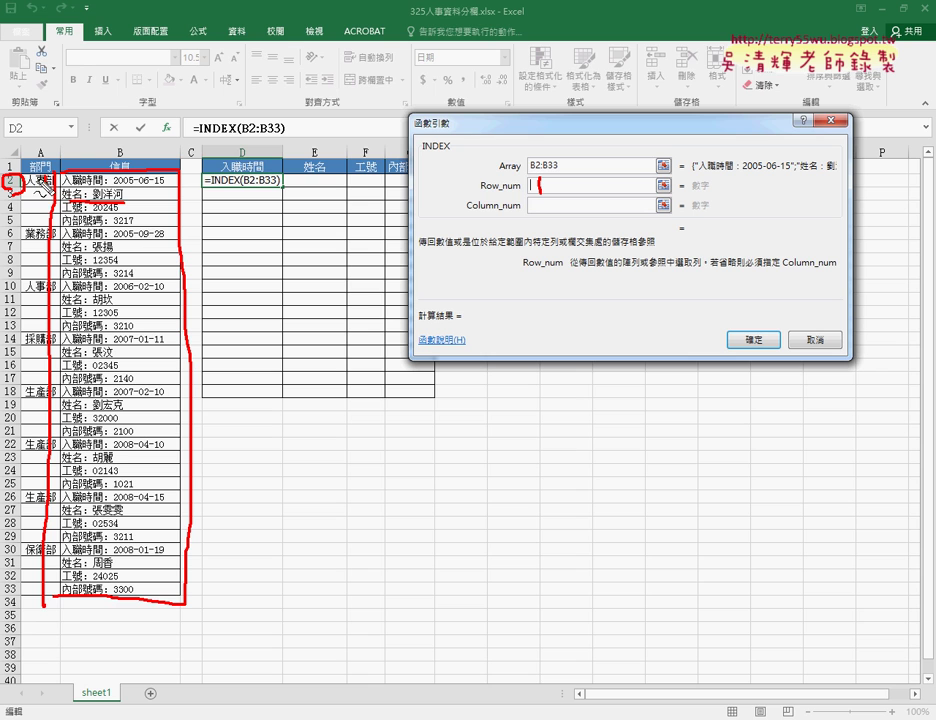
{"action": "left_click_drag", "start_coordinate": [467, 213], "coordinate": [525, 212]}
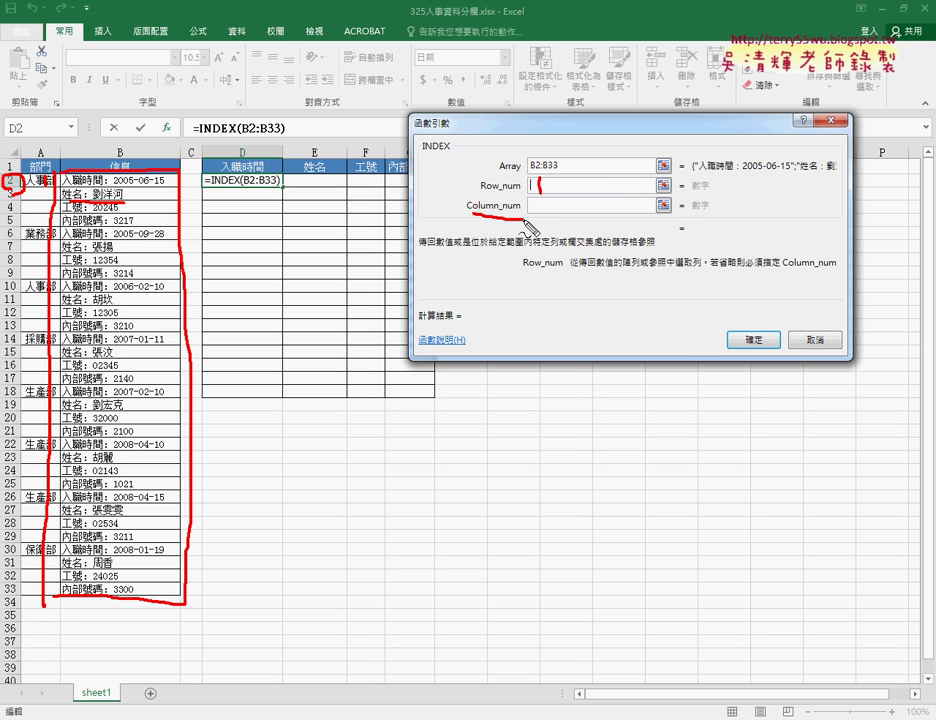
{"action": "left_click_drag", "start_coordinate": [128, 137], "coordinate": [127, 155]}
{"action": "left_click_drag", "start_coordinate": [529, 171], "coordinate": [563, 170]}
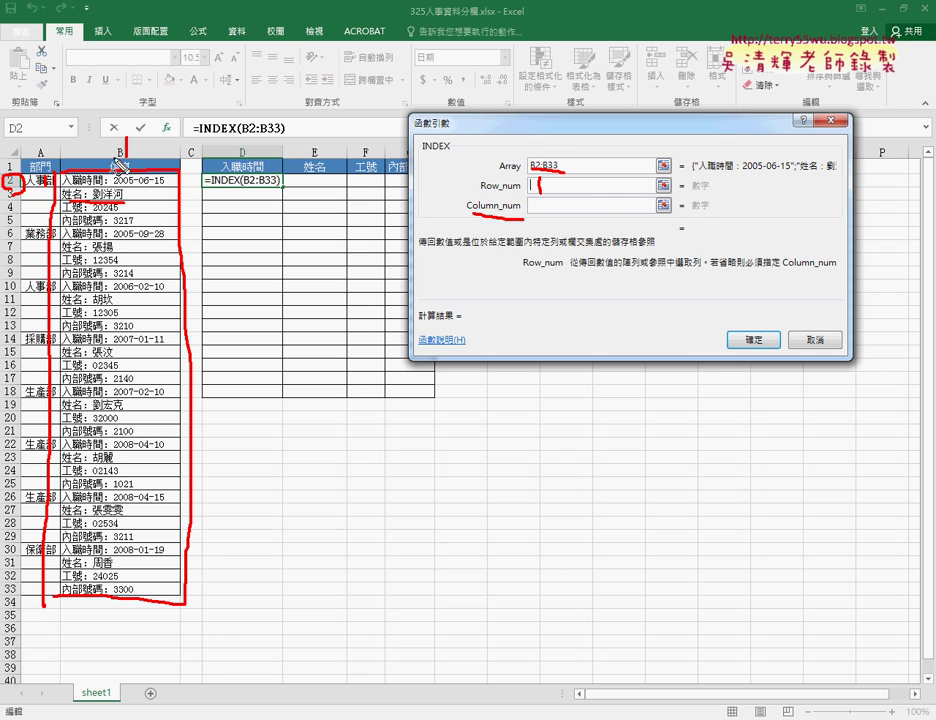
{"action": "left_click_drag", "start_coordinate": [537, 199], "coordinate": [537, 213]}
{"action": "key", "text": "Escape"}
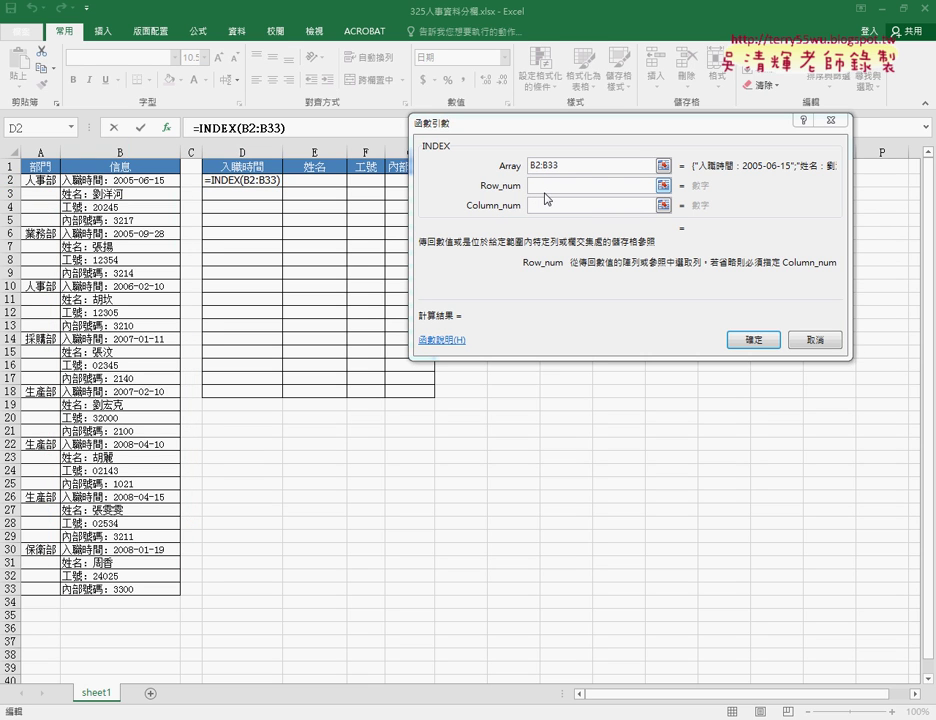
- Give INDEX column 1 and step the row number from 1 through 2 and 3 to 4
{"action": "left_click", "coordinate": [589, 185]}
{"action": "type", "text": "1"}
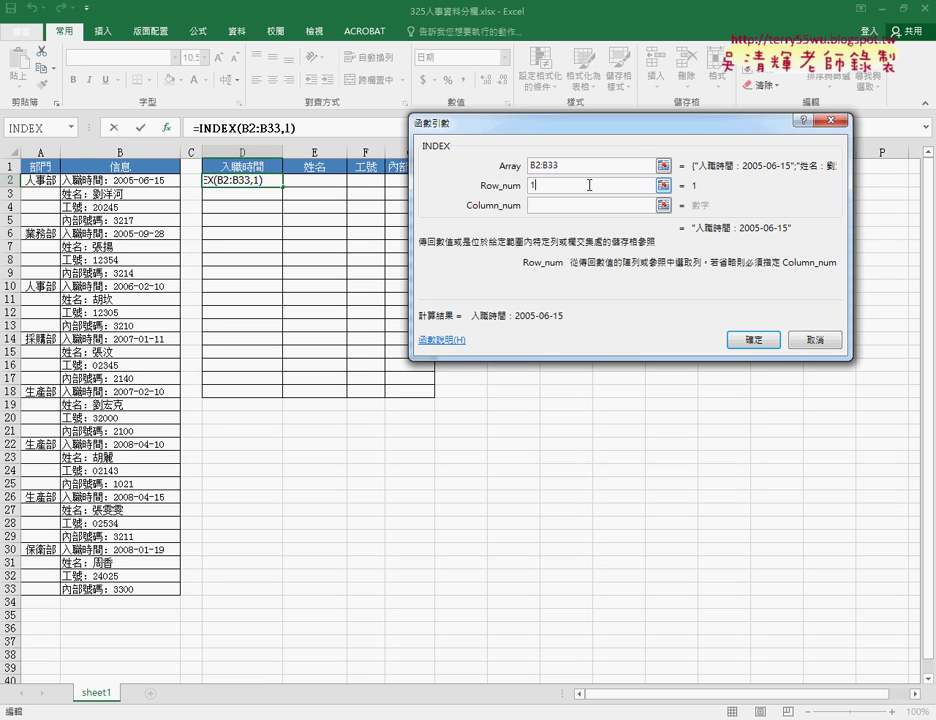
{"action": "key", "text": "Tab"}
{"action": "type", "text": "1"}
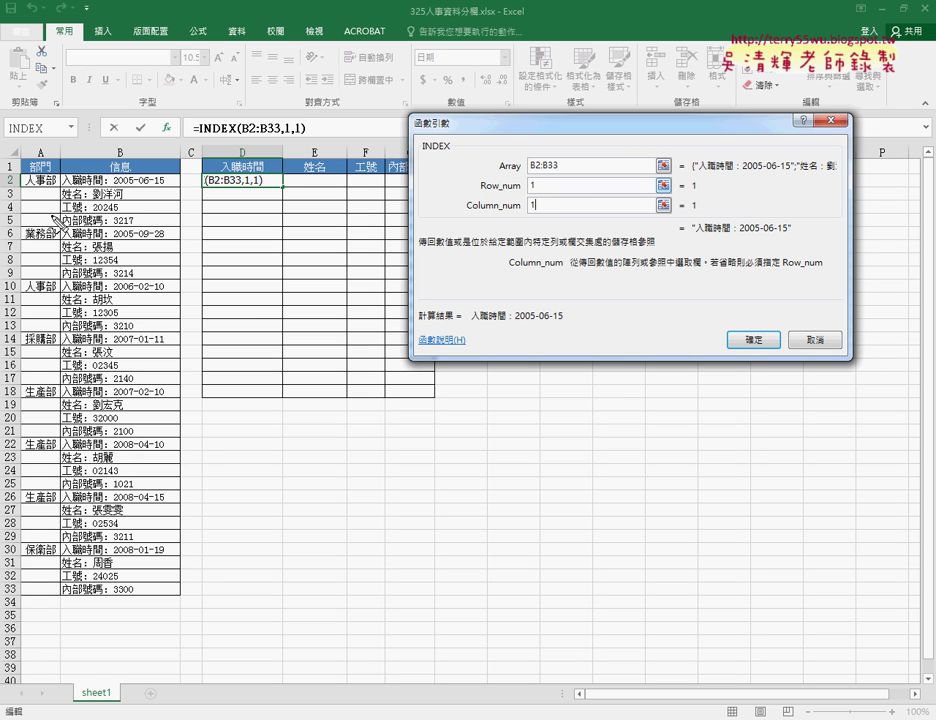
{"action": "mouse_move", "coordinate": [60, 168]}
{"action": "left_mouse_down"}
{"action": "mouse_move", "coordinate": [128, 188]}
{"action": "mouse_move", "coordinate": [203, 182]}
{"action": "left_mouse_up"}
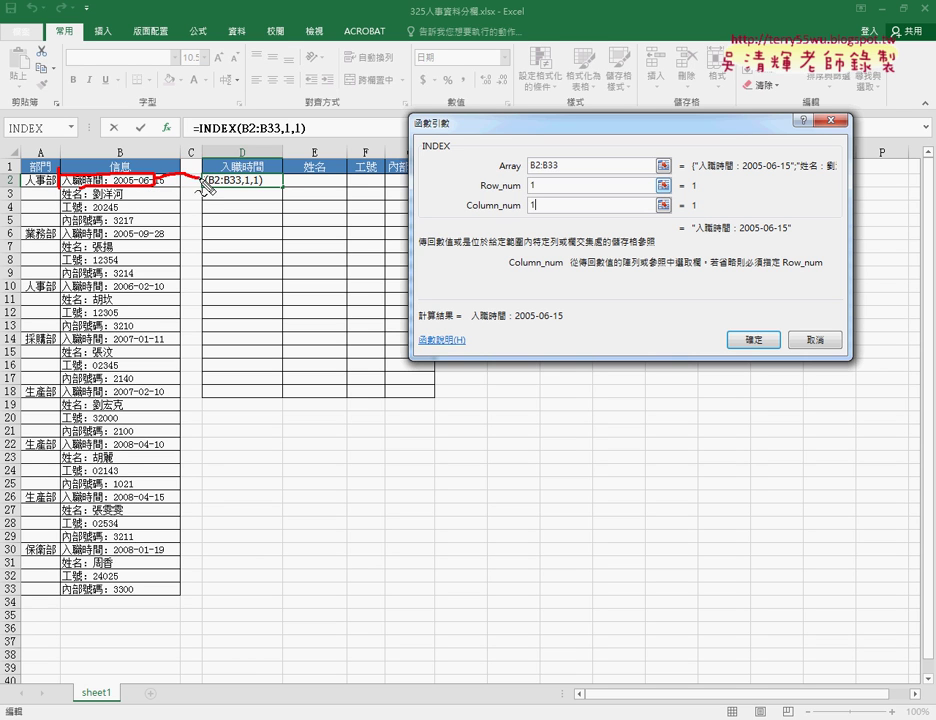
{"action": "left_click_drag", "start_coordinate": [694, 233], "coordinate": [789, 231]}
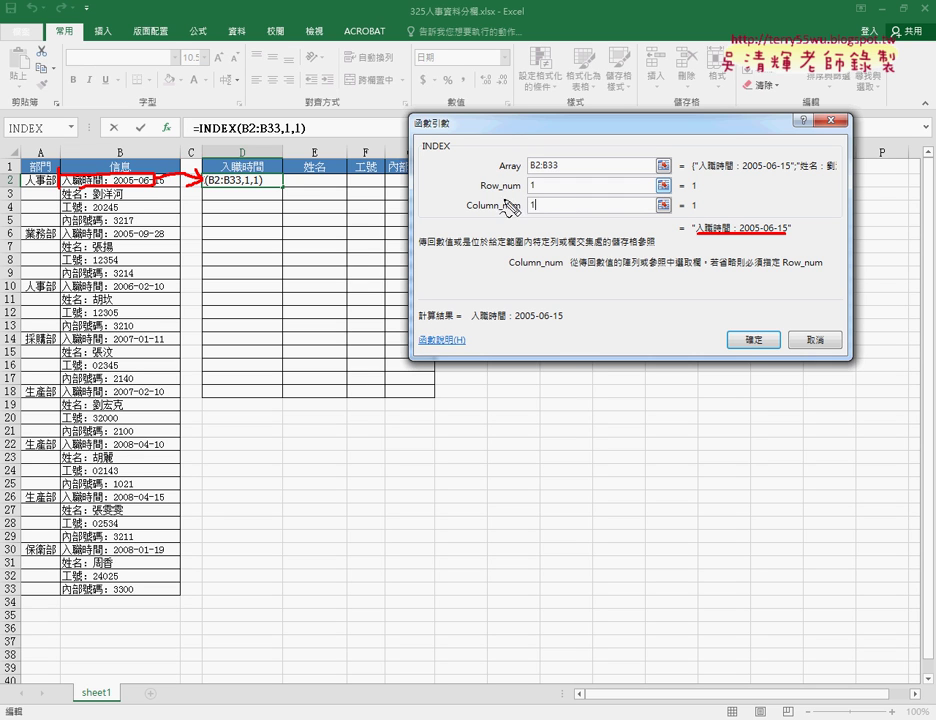
{"action": "left_click_drag", "start_coordinate": [542, 196], "coordinate": [546, 198]}
{"action": "left_click_drag", "start_coordinate": [548, 178], "coordinate": [530, 180]}
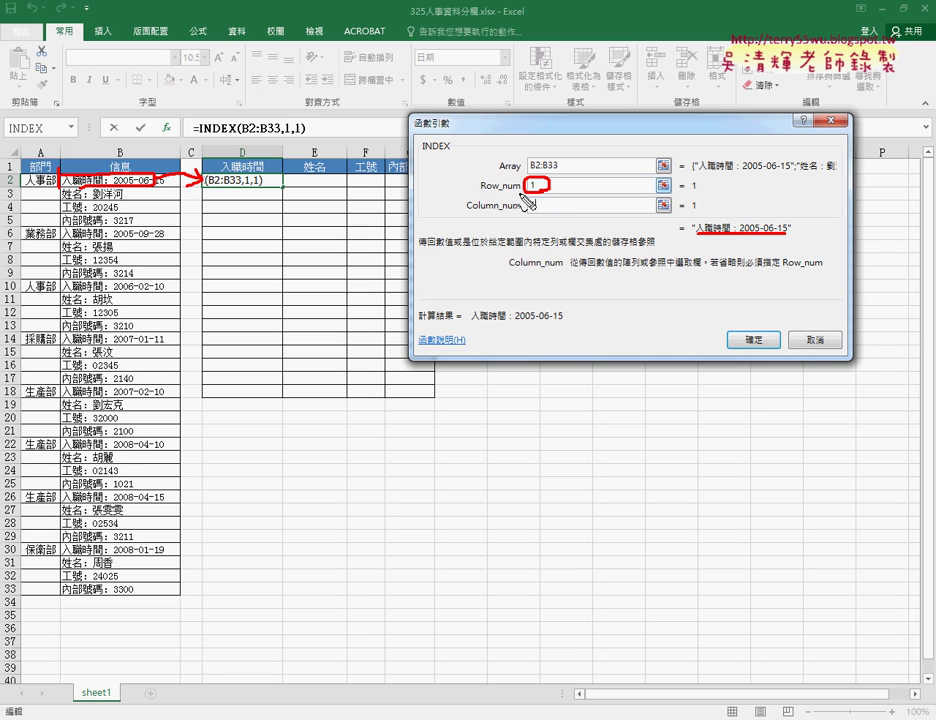
{"action": "type", "text": "1"}
{"action": "key", "text": "shift+Tab"}
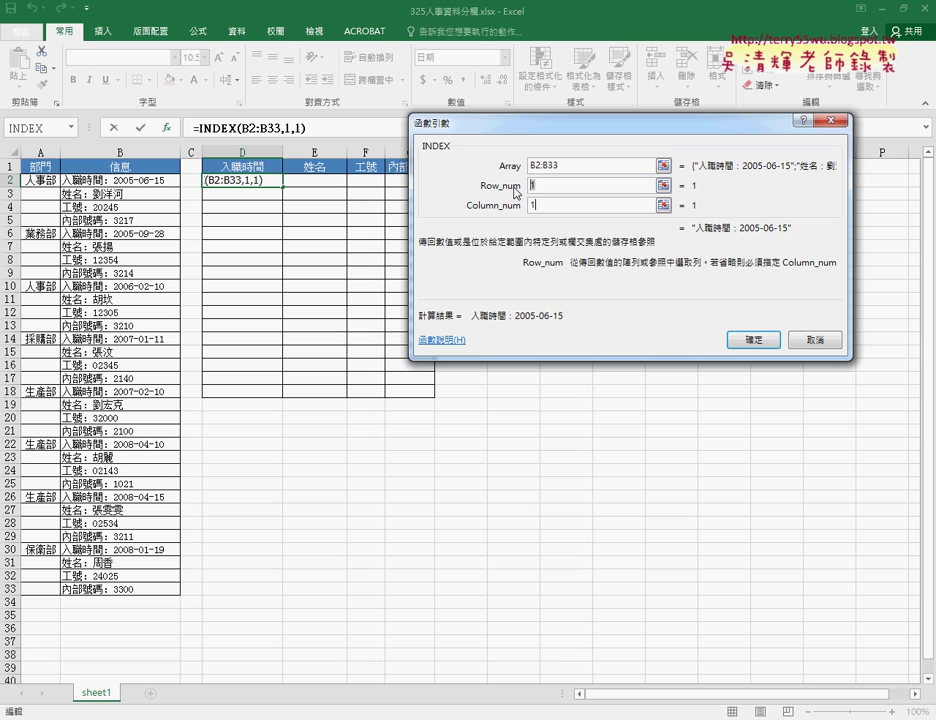
{"action": "type", "text": "2"}
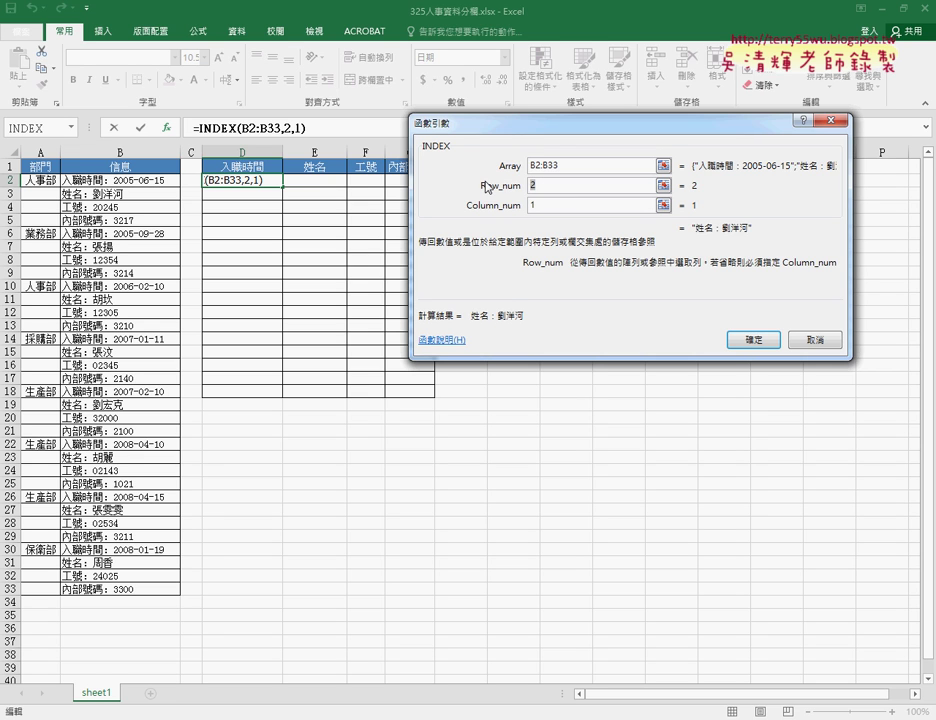
{"action": "type", "text": "3"}
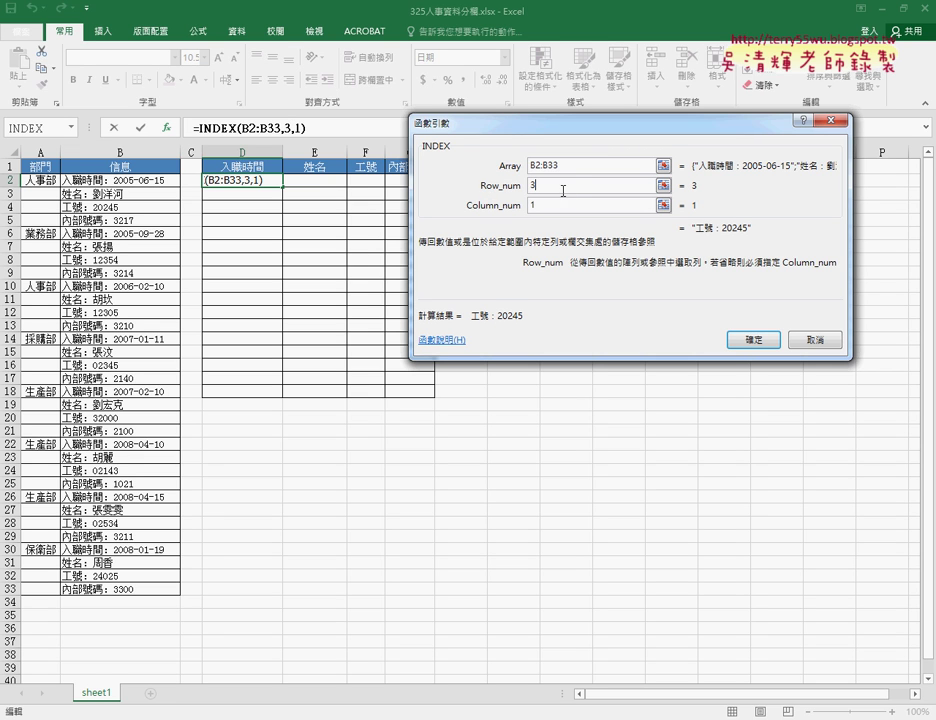
{"action": "type", "text": ",4"}
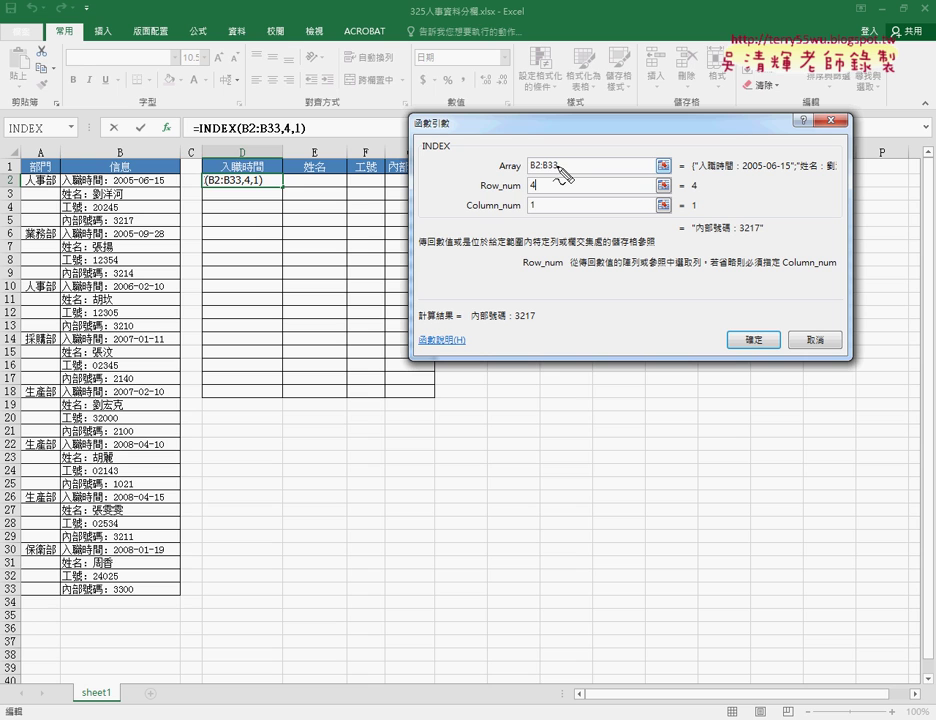
- Annotate the employee rows and hand-number the table cells to explain row 4, then clear the marks
{"action": "mouse_move", "coordinate": [58, 176]}
{"action": "left_mouse_down"}
{"action": "mouse_move", "coordinate": [58, 272]}
{"action": "mouse_move", "coordinate": [140, 172]}
{"action": "mouse_move", "coordinate": [192, 255]}
{"action": "mouse_move", "coordinate": [188, 272]}
{"action": "left_mouse_up"}
{"action": "left_click_drag", "start_coordinate": [497, 194], "coordinate": [532, 194]}
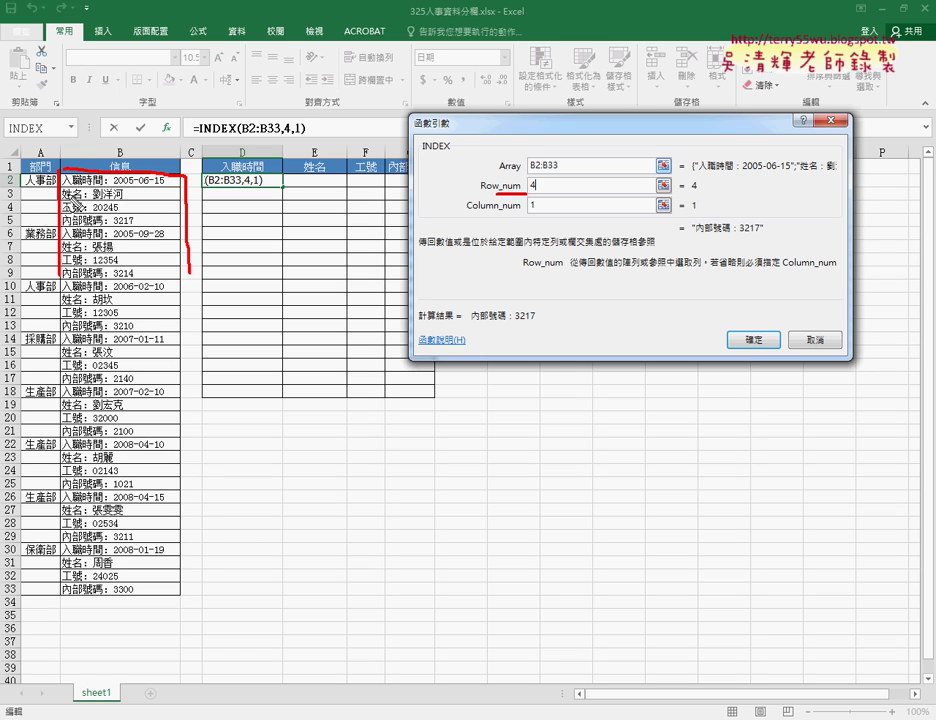
{"action": "mouse_move", "coordinate": [536, 180]}
{"action": "left_mouse_down"}
{"action": "mouse_move", "coordinate": [528, 190]}
{"action": "mouse_move", "coordinate": [537, 193]}
{"action": "left_mouse_up"}
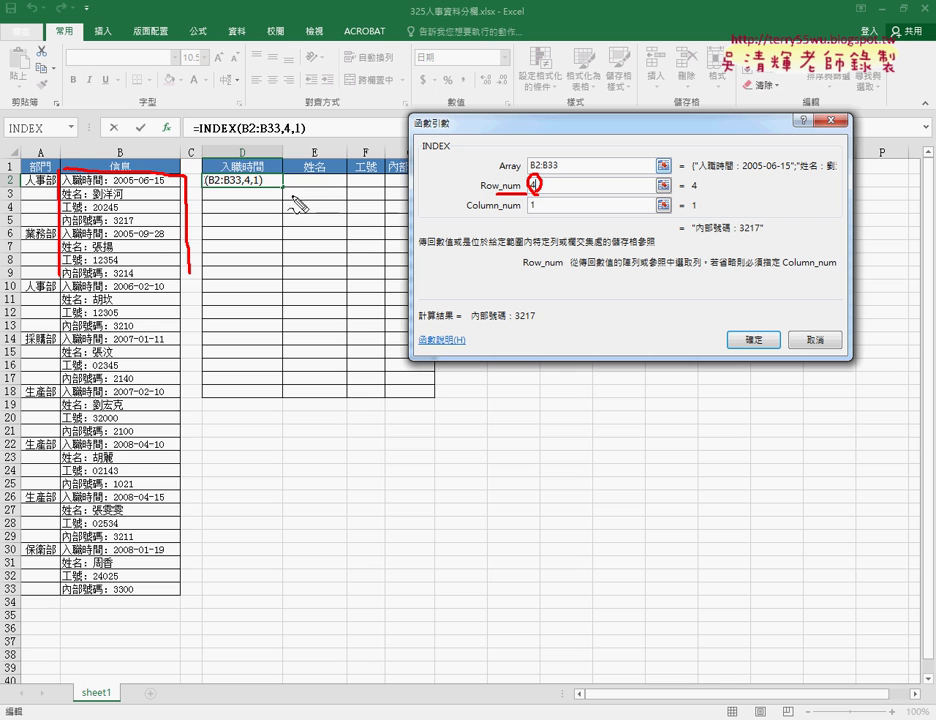
{"action": "left_click_drag", "start_coordinate": [244, 189], "coordinate": [246, 179]}
{"action": "mouse_move", "coordinate": [320, 180]}
{"action": "left_mouse_down"}
{"action": "mouse_move", "coordinate": [373, 181]}
{"action": "mouse_move", "coordinate": [364, 188]}
{"action": "mouse_move", "coordinate": [418, 178]}
{"action": "mouse_move", "coordinate": [410, 190]}
{"action": "left_mouse_up"}
{"action": "mouse_move", "coordinate": [247, 189]}
{"action": "left_mouse_down"}
{"action": "mouse_move", "coordinate": [247, 205]}
{"action": "mouse_move", "coordinate": [257, 188]}
{"action": "left_mouse_up"}
{"action": "mouse_move", "coordinate": [322, 186]}
{"action": "left_mouse_down"}
{"action": "mouse_move", "coordinate": [318, 196]}
{"action": "mouse_move", "coordinate": [368, 205]}
{"action": "mouse_move", "coordinate": [402, 188]}
{"action": "left_mouse_up"}
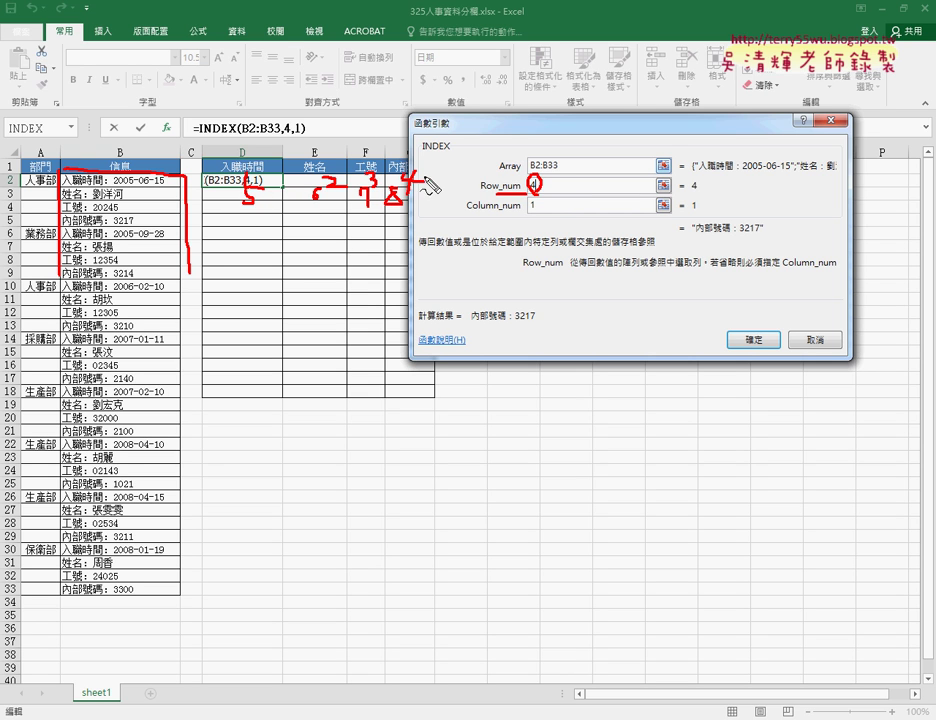
{"action": "left_click_drag", "start_coordinate": [541, 187], "coordinate": [576, 187]}
{"action": "key", "text": "Escape"}
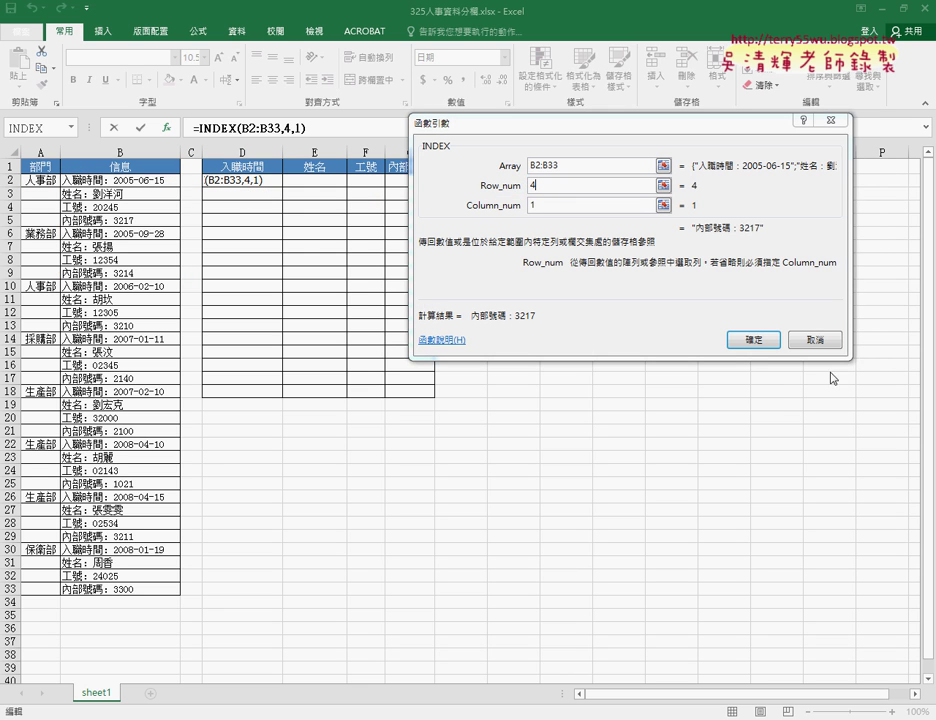
- Discard the INDEX formula and enter =COLUMN() with no reference in D2
{"action": "left_click", "coordinate": [815, 340]}
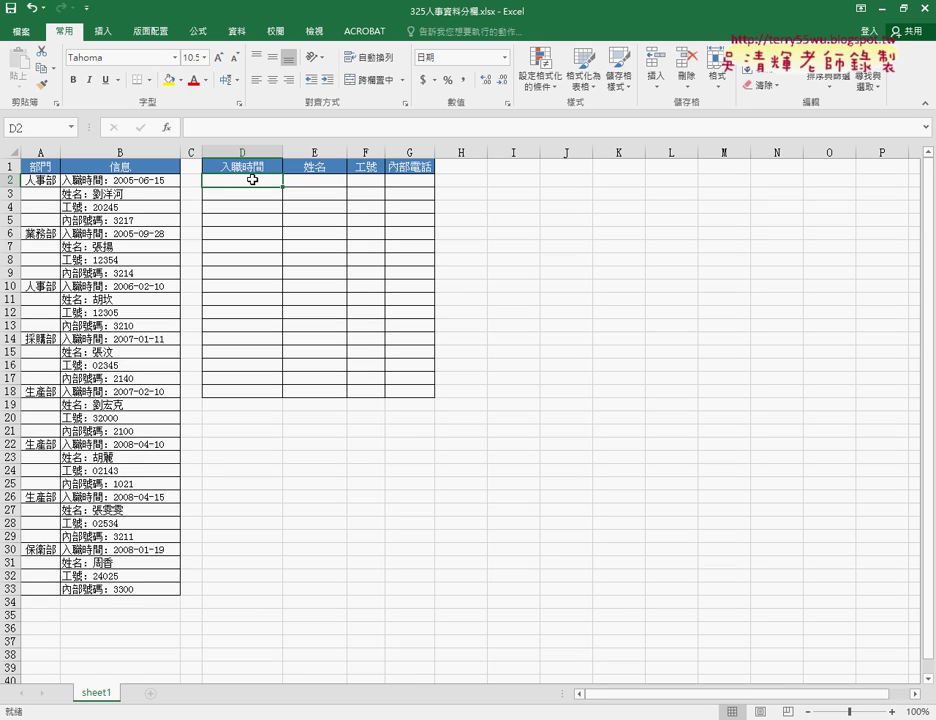
{"action": "left_click", "coordinate": [167, 127]}
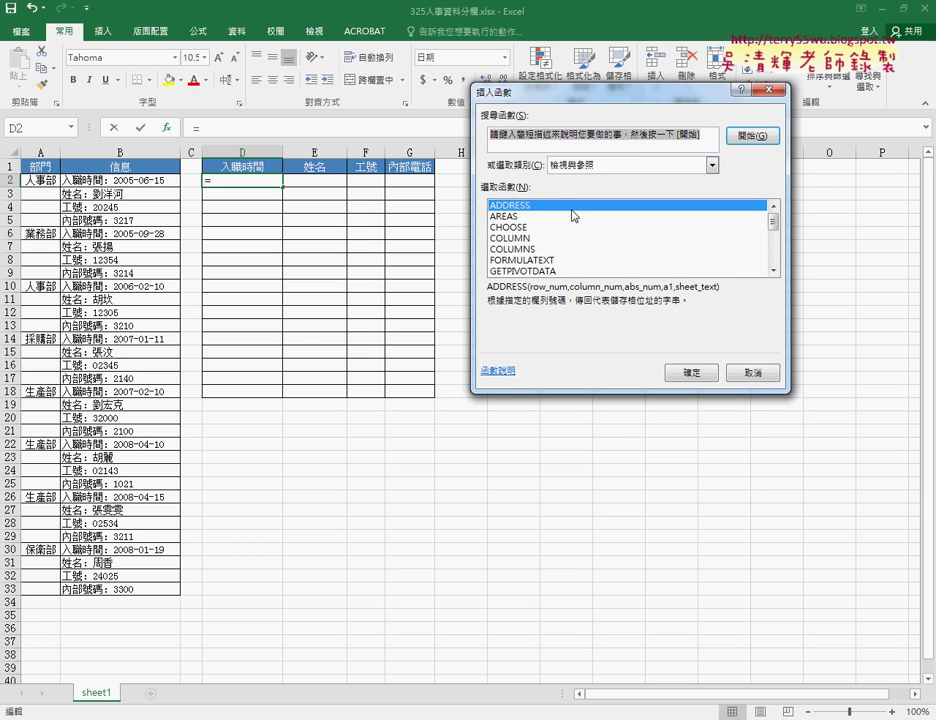
{"action": "left_click", "coordinate": [517, 239]}
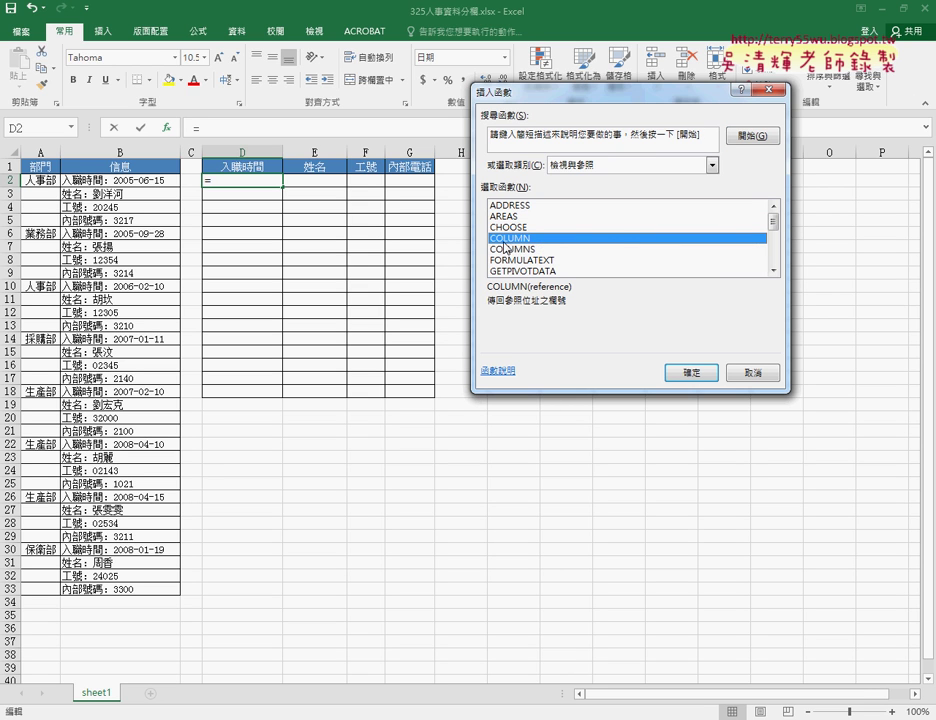
{"action": "left_click", "coordinate": [692, 372]}
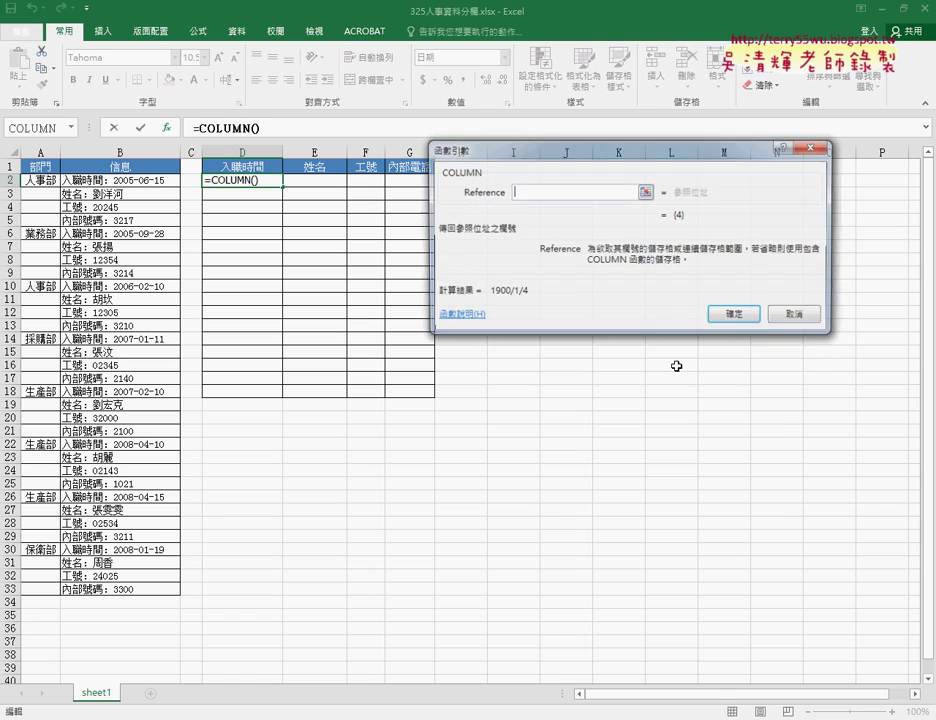
{"action": "left_click", "coordinate": [735, 314]}
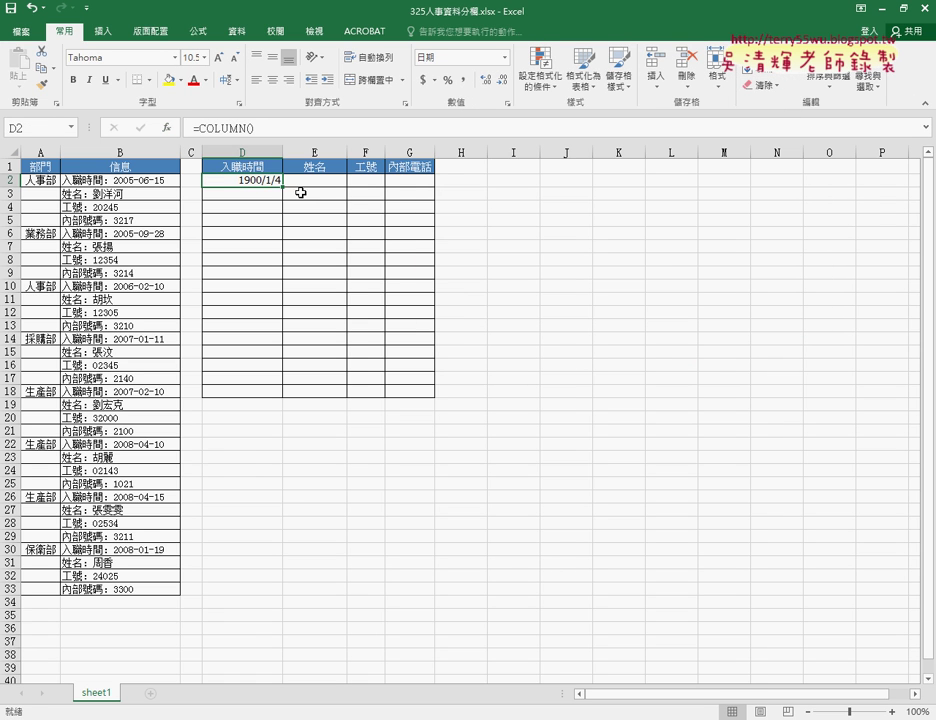
- Set D2's number format to General so it displays 4
{"action": "right_click", "coordinate": [258, 180]}
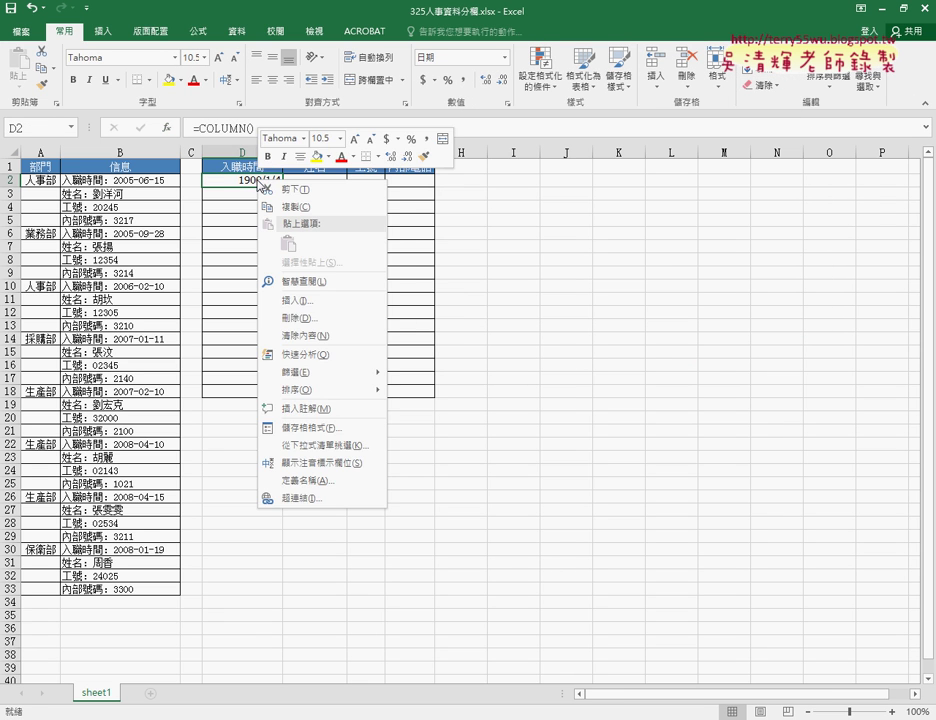
{"action": "key", "text": "Escape"}
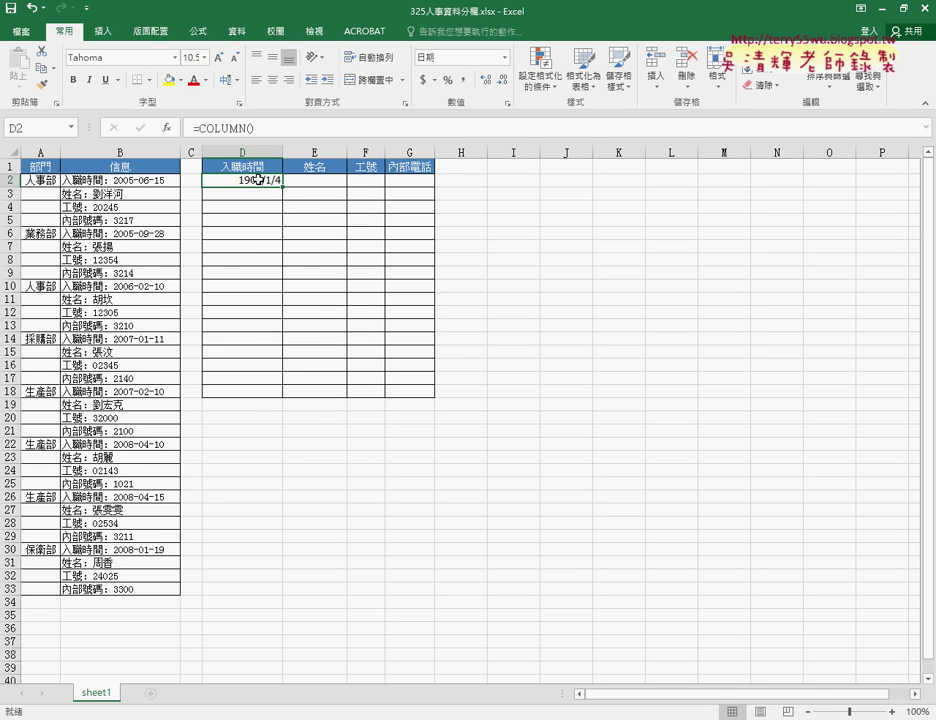
{"action": "key", "text": "ctrl+1"}
{"action": "left_click", "coordinate": [158, 293]}
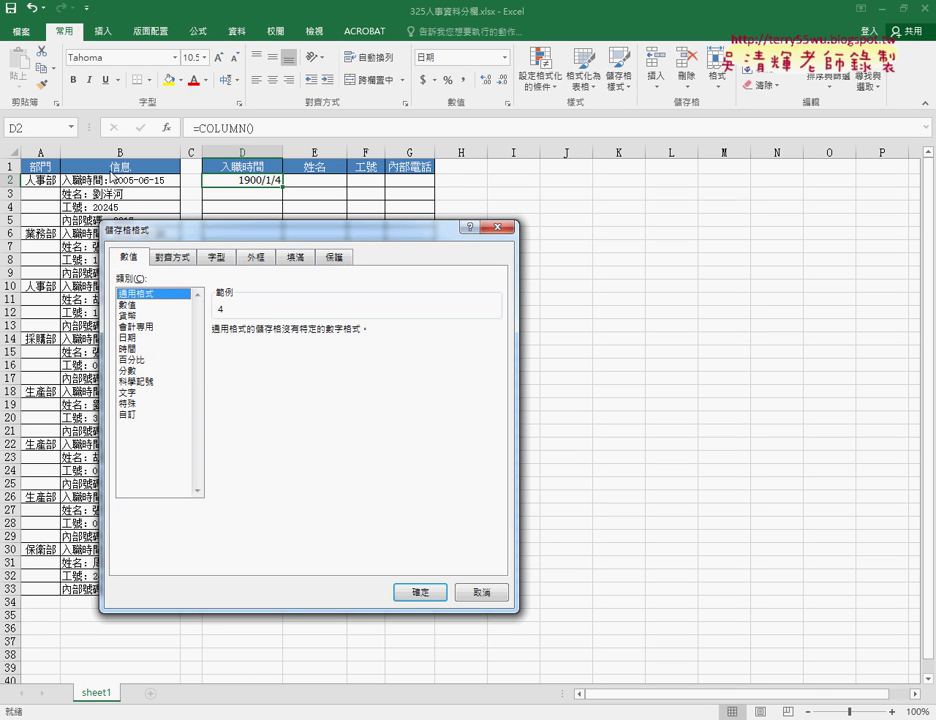
{"action": "left_click", "coordinate": [418, 592]}
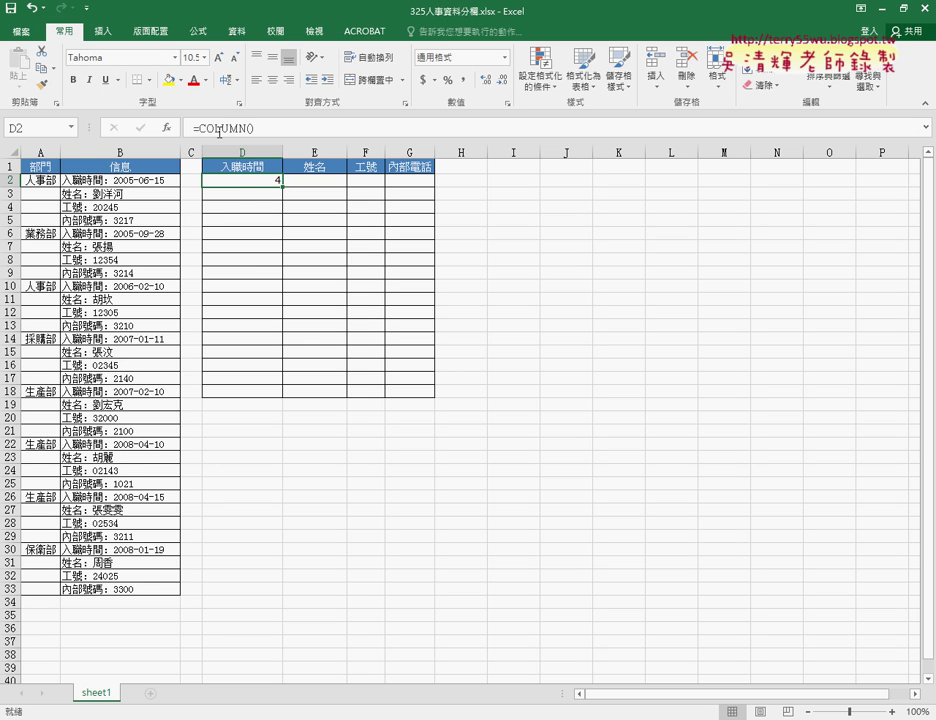
{"action": "left_click", "coordinate": [273, 128]}
- Change D2 to =COLUMN()-3 and fill it across to G2 and down to row 10
{"action": "type", "text": "-"}
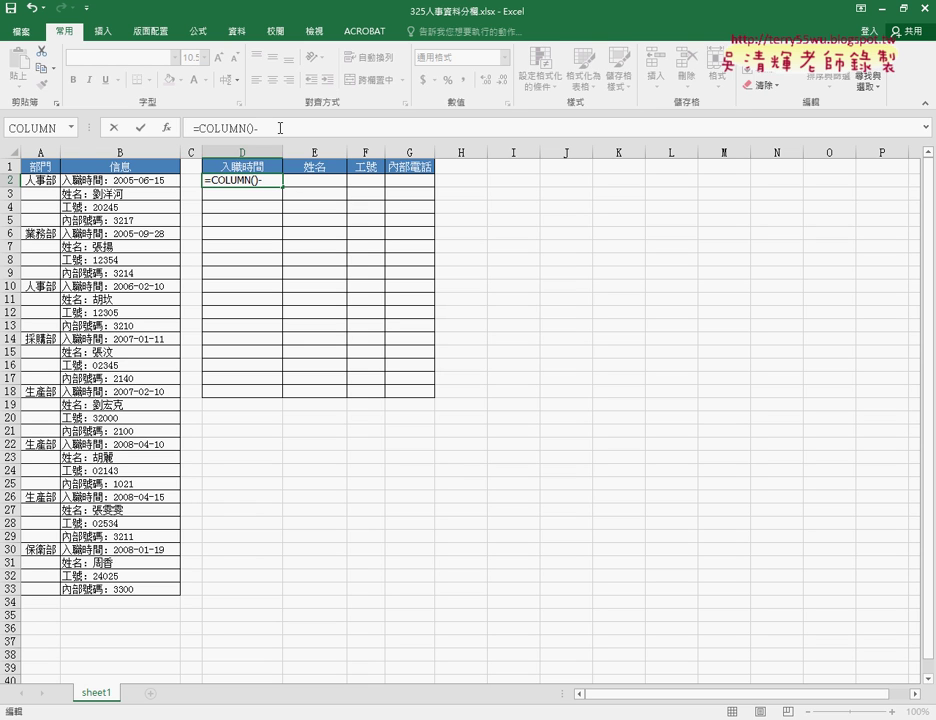
{"action": "type", "text": "3"}
{"action": "left_click", "coordinate": [141, 127]}
{"action": "left_click_drag", "start_coordinate": [287, 189], "coordinate": [429, 192]}
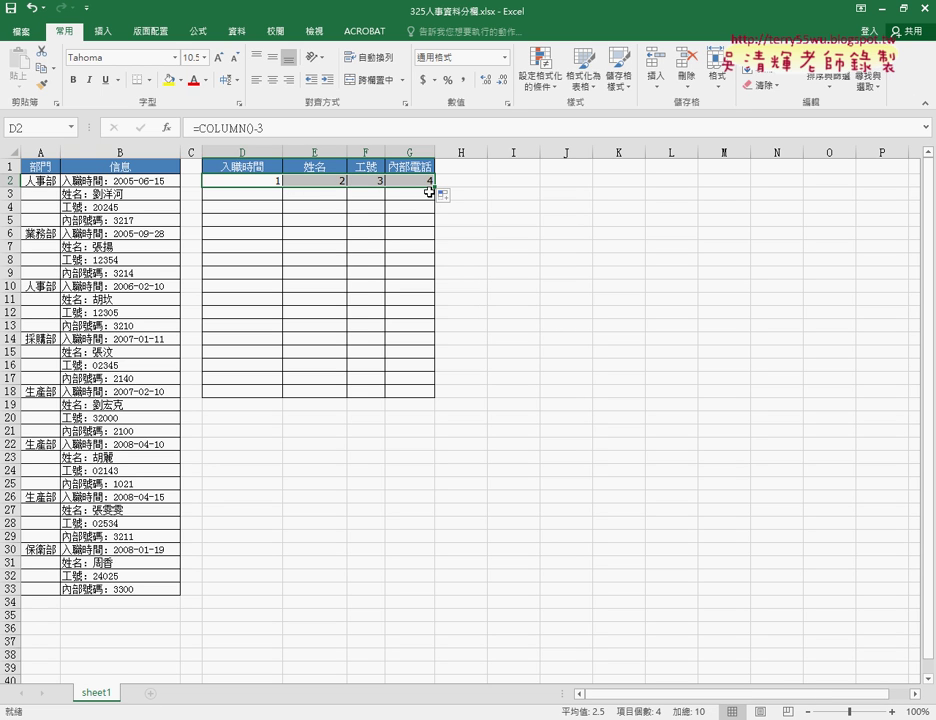
{"action": "left_click_drag", "start_coordinate": [429, 192], "coordinate": [426, 287]}
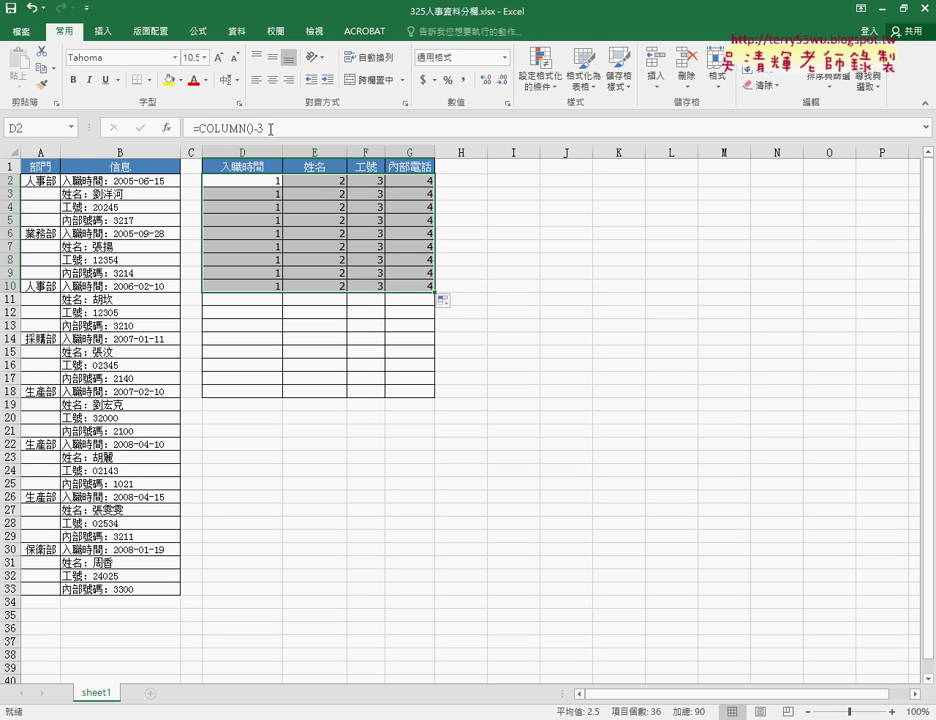
{"action": "left_click", "coordinate": [263, 183]}
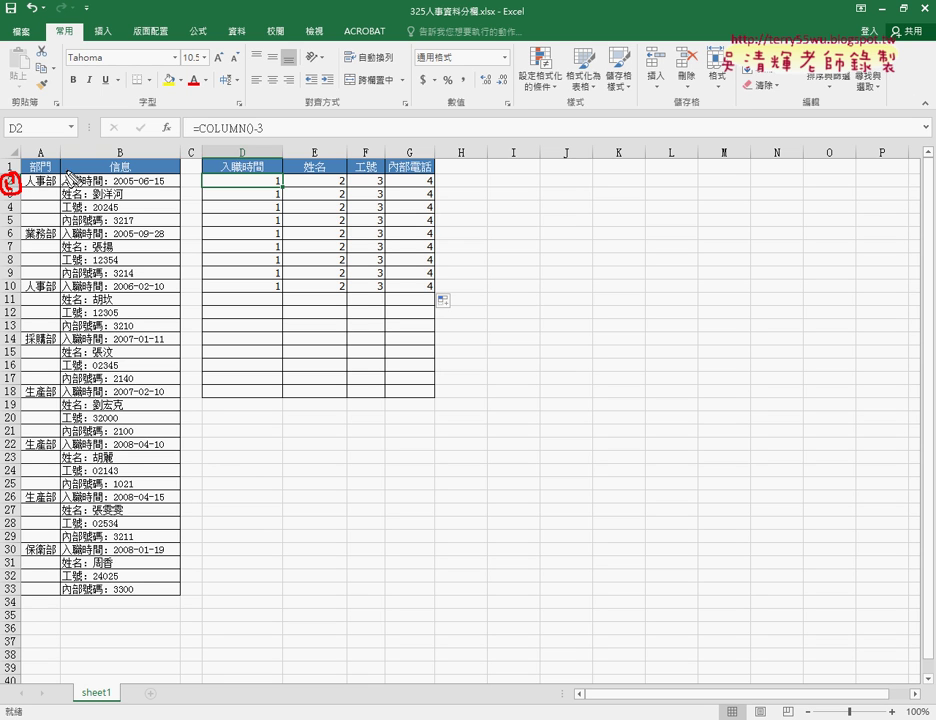
{"action": "left_click_drag", "start_coordinate": [12, 186], "coordinate": [14, 196]}
{"action": "mouse_move", "coordinate": [486, 194]}
{"action": "left_mouse_down"}
{"action": "mouse_move", "coordinate": [484, 219]}
{"action": "mouse_move", "coordinate": [522, 224]}
{"action": "mouse_move", "coordinate": [500, 226]}
{"action": "left_mouse_up"}
{"action": "mouse_move", "coordinate": [540, 188]}
{"action": "left_mouse_down"}
{"action": "mouse_move", "coordinate": [554, 212]}
{"action": "mouse_move", "coordinate": [543, 235]}
{"action": "left_mouse_up"}
{"action": "mouse_move", "coordinate": [447, 206]}
{"action": "left_mouse_down"}
{"action": "mouse_move", "coordinate": [499, 205]}
{"action": "mouse_move", "coordinate": [462, 220]}
{"action": "mouse_move", "coordinate": [472, 241]}
{"action": "mouse_move", "coordinate": [461, 257]}
{"action": "mouse_move", "coordinate": [499, 253]}
{"action": "left_mouse_up"}
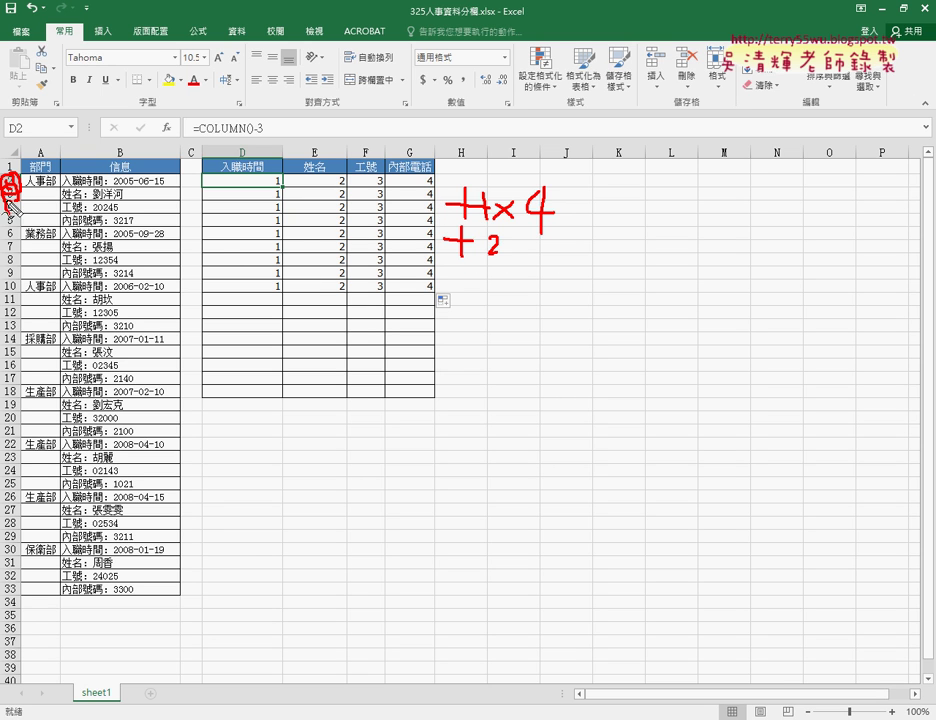
{"action": "left_click_drag", "start_coordinate": [507, 236], "coordinate": [520, 254]}
{"action": "mouse_move", "coordinate": [520, 236]}
{"action": "left_mouse_down"}
{"action": "mouse_move", "coordinate": [507, 255]}
{"action": "mouse_move", "coordinate": [559, 248]}
{"action": "mouse_move", "coordinate": [546, 261]}
{"action": "left_mouse_up"}
{"action": "left_click_drag", "start_coordinate": [455, 271], "coordinate": [556, 269]}
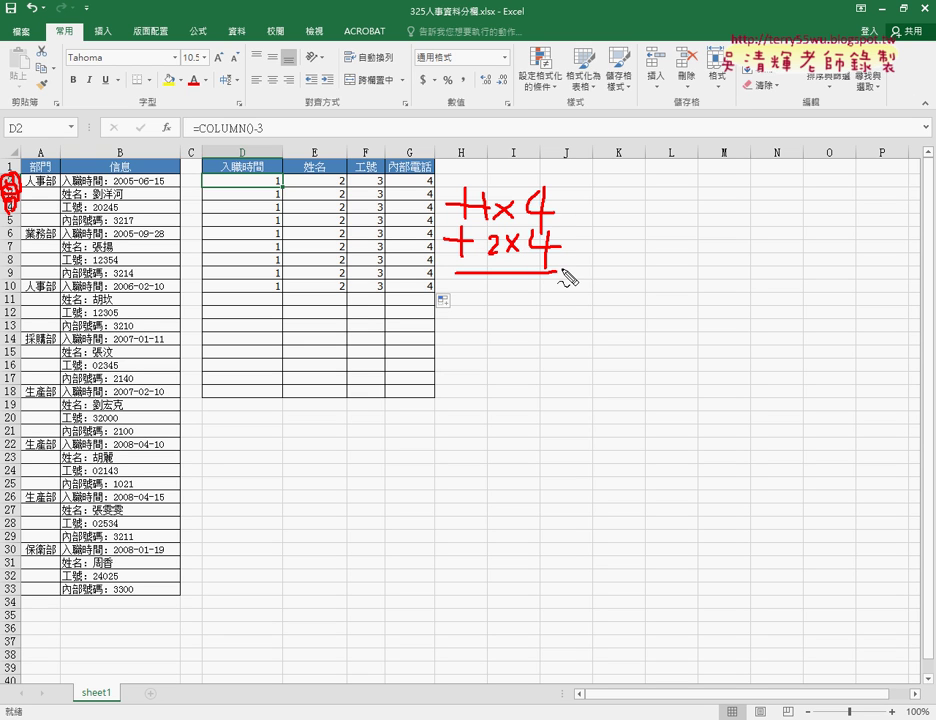
{"action": "key", "text": "Escape"}
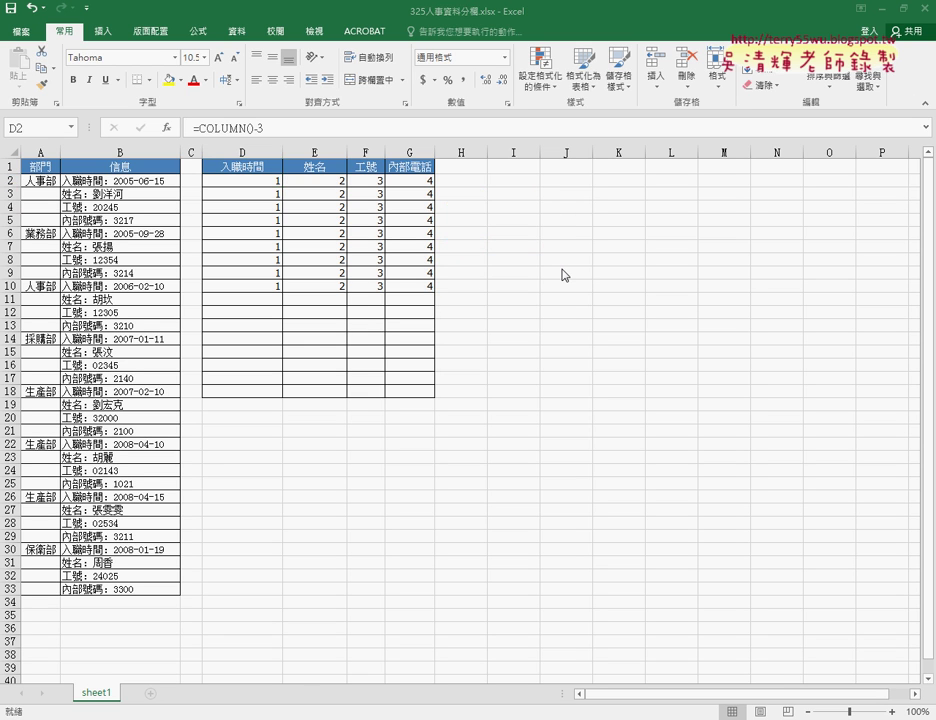
- Extend D2 to =COLUMN()-3+(ROW()-2)*4 and fill it through D2:G9, numbering cells 1 to 32
{"action": "left_click", "coordinate": [346, 128]}
{"action": "type", "text": "+"}
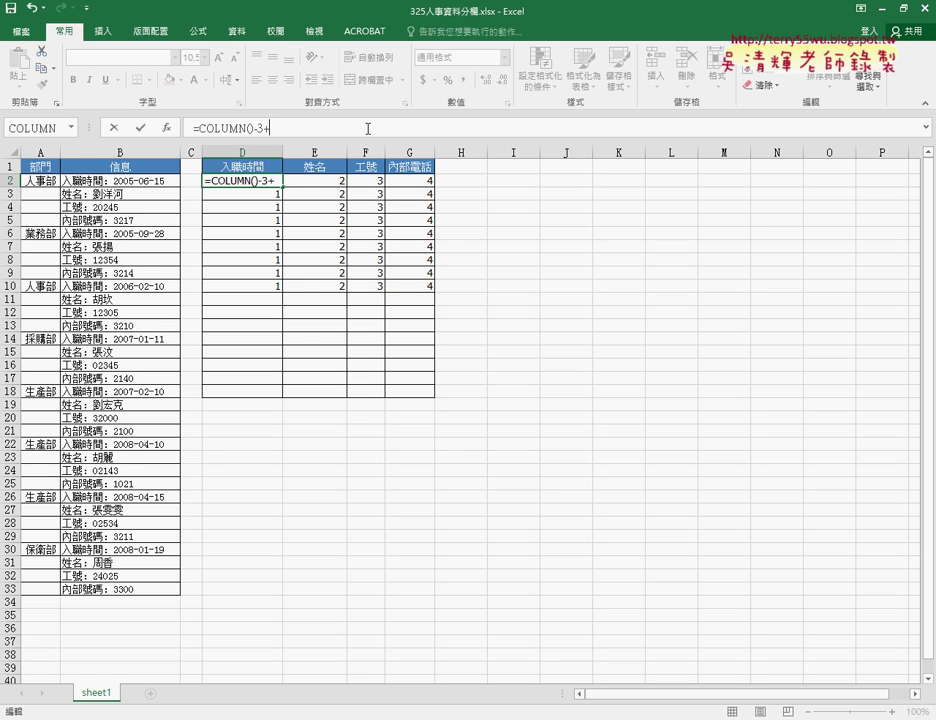
{"action": "type", "text": "row()"}
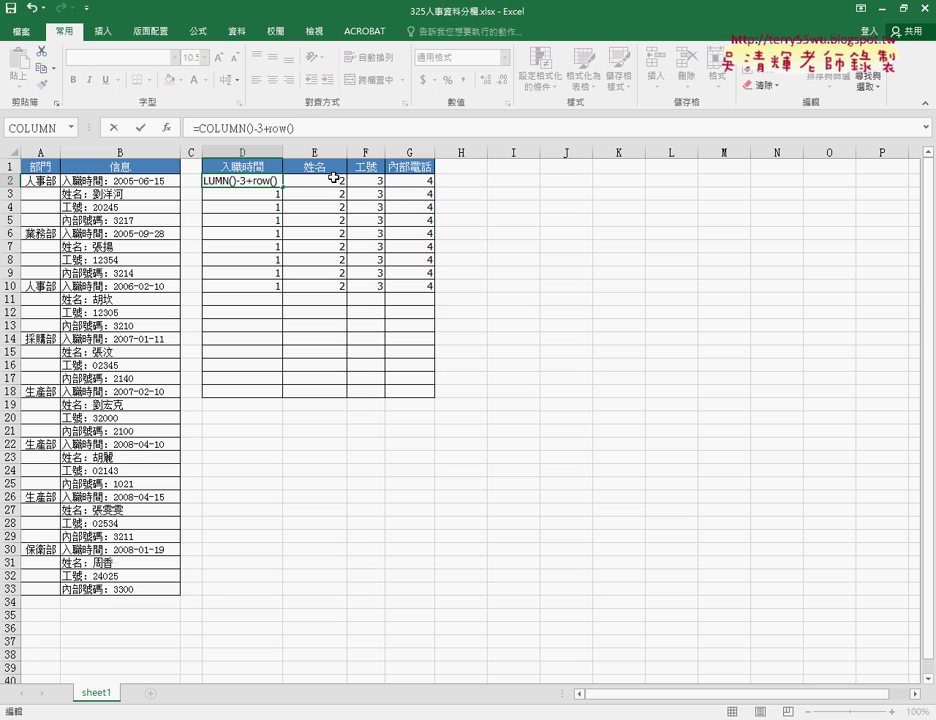
{"action": "type", "text": "-"}
{"action": "type", "text": "2"}
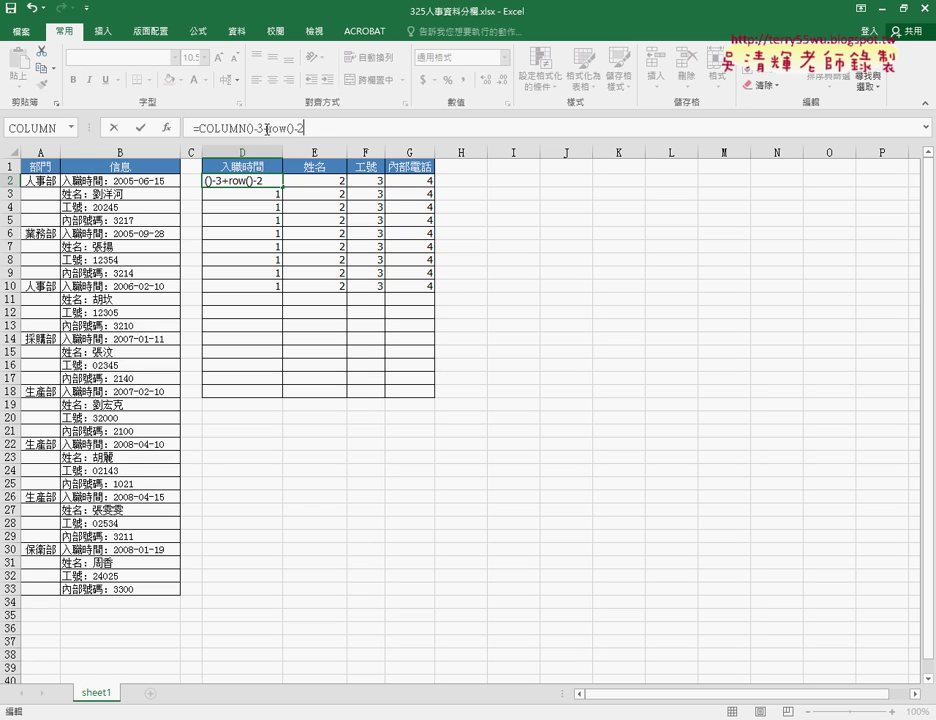
{"action": "key", "text": "Left"}
{"action": "key", "text": "Left"}
{"action": "key", "text": "Left"}
{"action": "type", "text": "("}
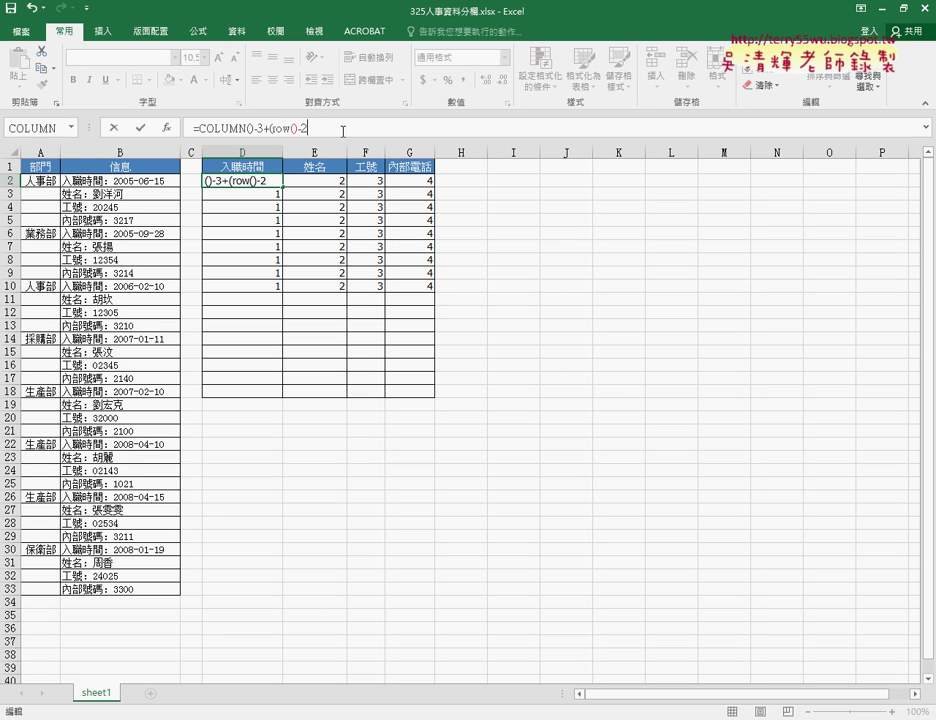
{"action": "key", "text": "End"}
{"action": "type", "text": ")"}
{"action": "type", "text": "*4"}
{"action": "left_click_drag", "start_coordinate": [270, 128], "coordinate": [296, 128]}
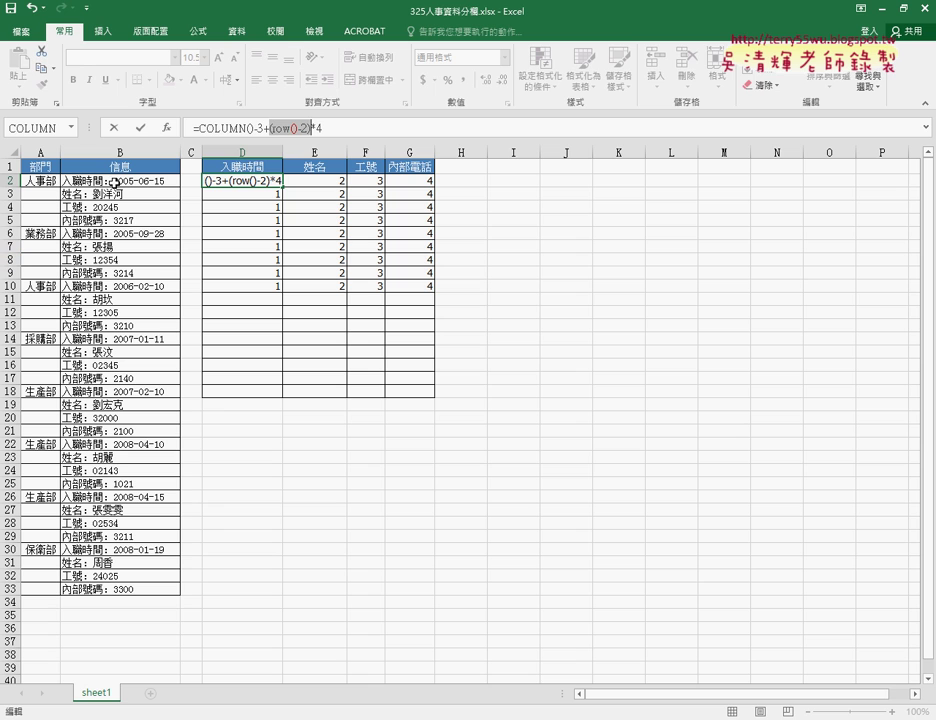
{"action": "left_click", "coordinate": [141, 131]}
{"action": "mouse_move", "coordinate": [283, 187]}
{"action": "left_mouse_down"}
{"action": "mouse_move", "coordinate": [435, 187]}
{"action": "mouse_move", "coordinate": [437, 292]}
{"action": "mouse_move", "coordinate": [435, 280]}
{"action": "left_mouse_up"}
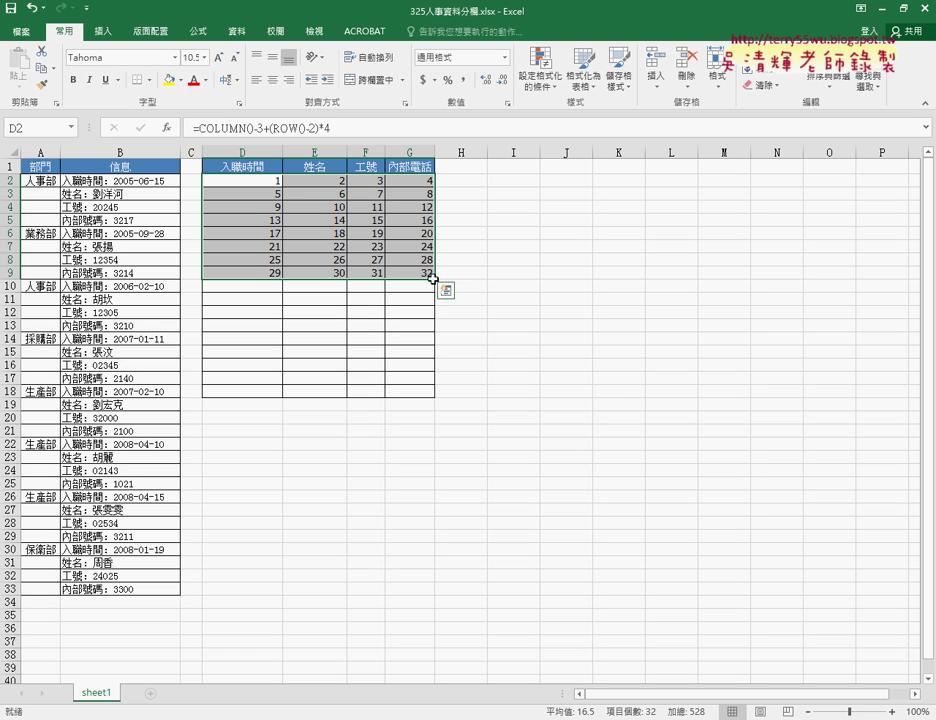
{"action": "left_click", "coordinate": [270, 183]}
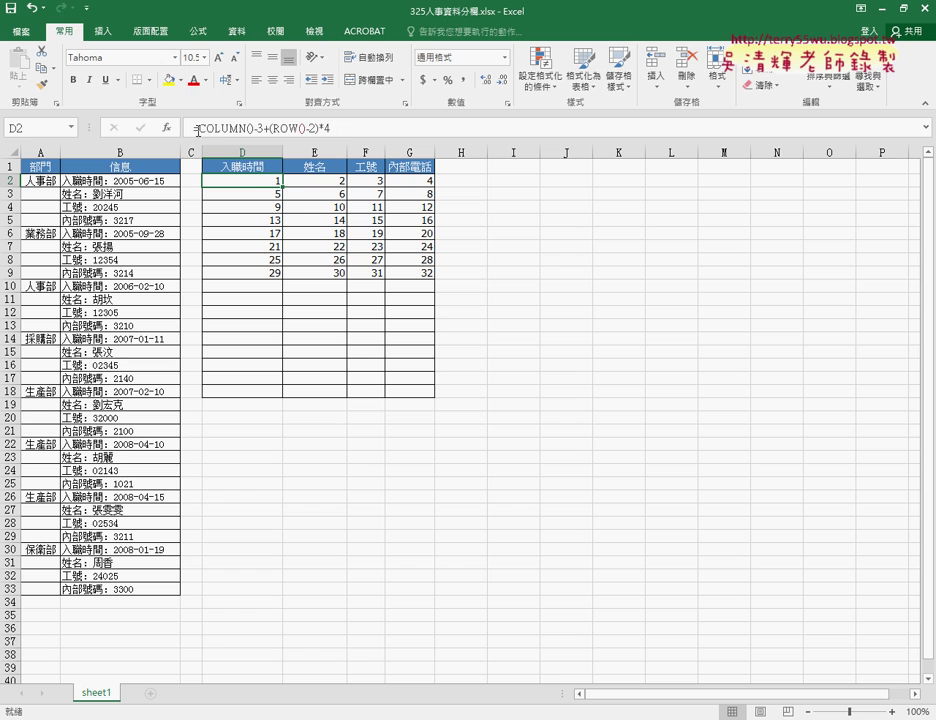
- Cut the numbering formula out of D2 and start an array-form INDEX function
{"action": "left_click_drag", "start_coordinate": [197, 129], "coordinate": [331, 129]}
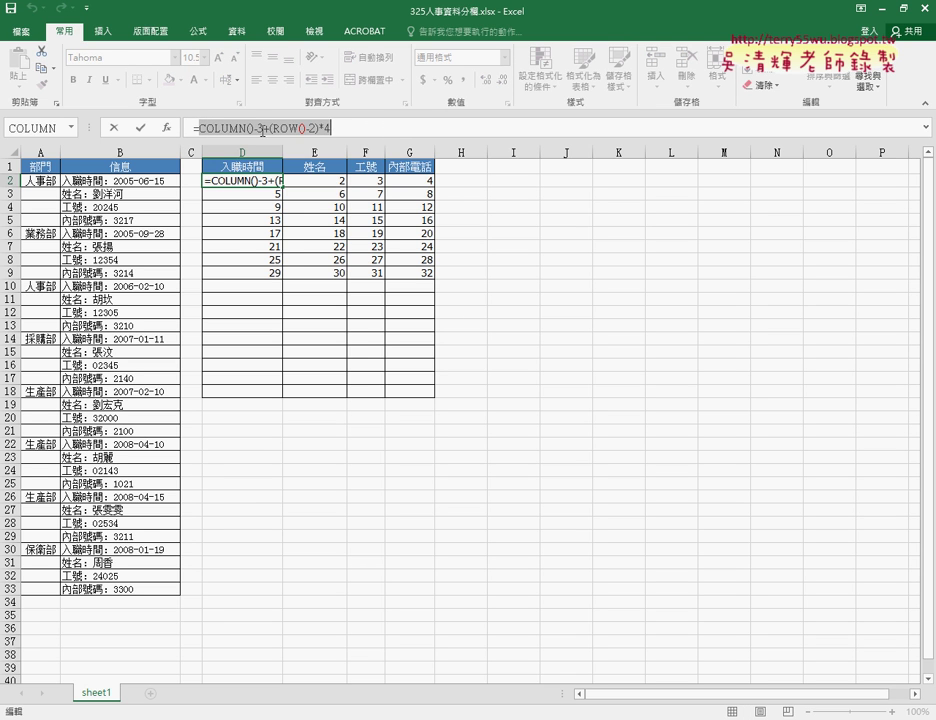
{"action": "right_click", "coordinate": [262, 130]}
{"action": "left_click", "coordinate": [272, 139]}
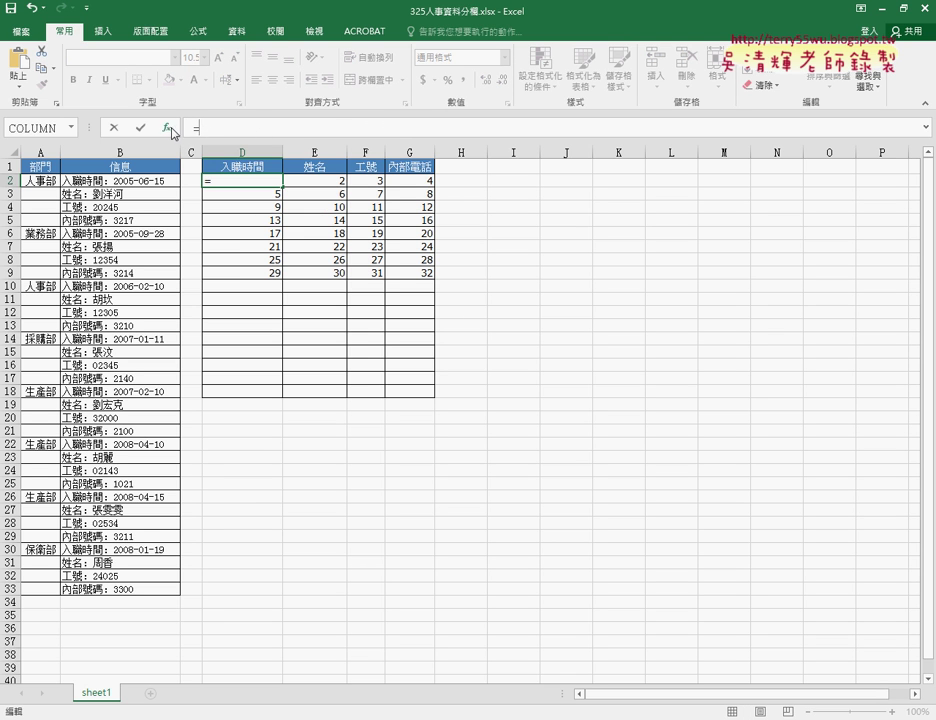
{"action": "left_click", "coordinate": [170, 128]}
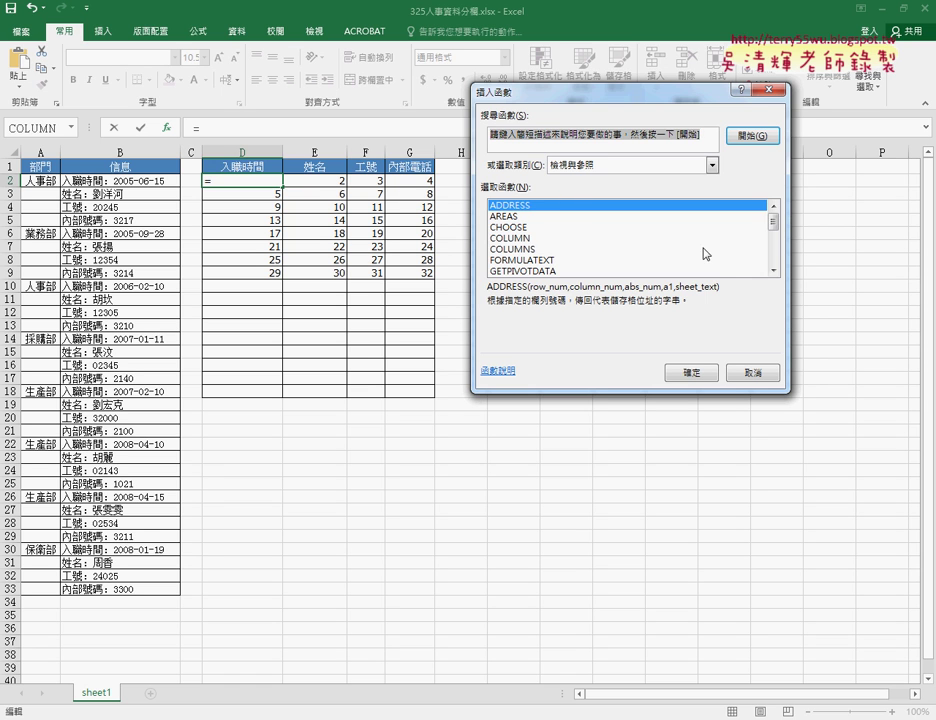
{"action": "left_click", "coordinate": [773, 270]}
{"action": "left_click", "coordinate": [773, 270]}
{"action": "left_click", "coordinate": [773, 270]}
{"action": "left_click", "coordinate": [773, 270]}
{"action": "left_click", "coordinate": [773, 270]}
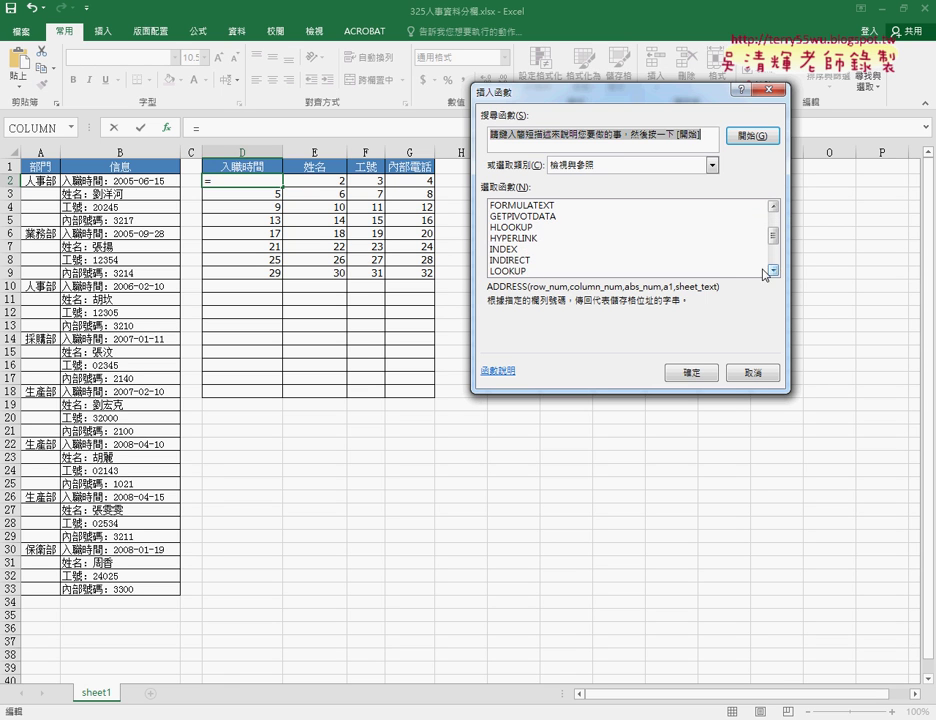
{"action": "left_click", "coordinate": [512, 250]}
{"action": "left_click", "coordinate": [692, 372]}
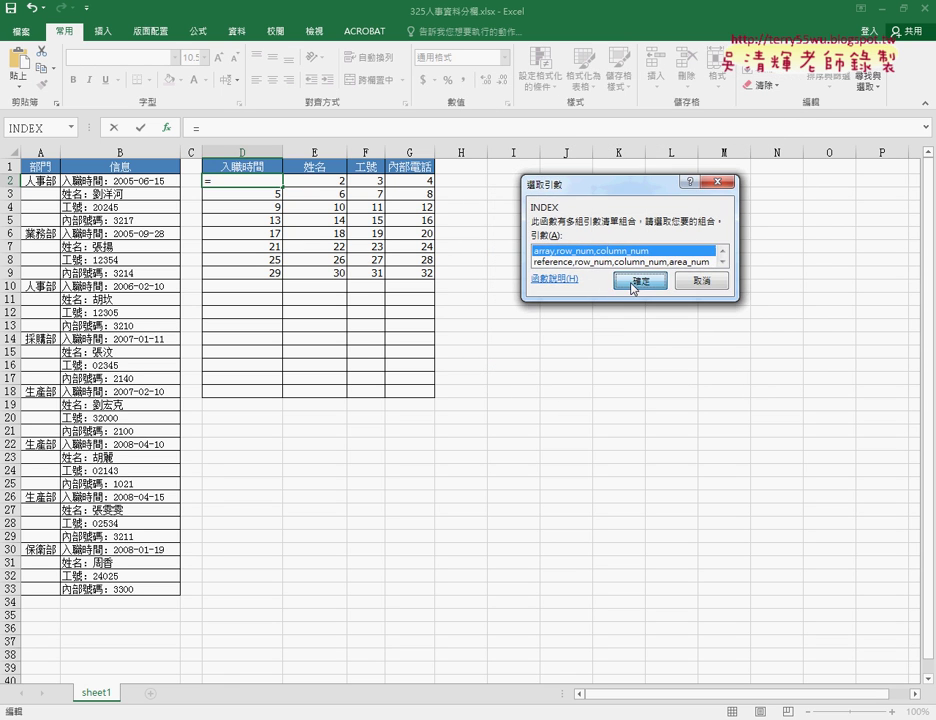
{"action": "left_click", "coordinate": [638, 281]}
- Set INDEX to $B$2:$B$33, the pasted numbering formula and column 1, then fill to G2
{"action": "mouse_move", "coordinate": [120, 181]}
{"action": "left_mouse_down"}
{"action": "mouse_move", "coordinate": [147, 412]}
{"action": "mouse_move", "coordinate": [150, 589]}
{"action": "left_mouse_up"}
{"action": "left_click", "coordinate": [515, 168]}
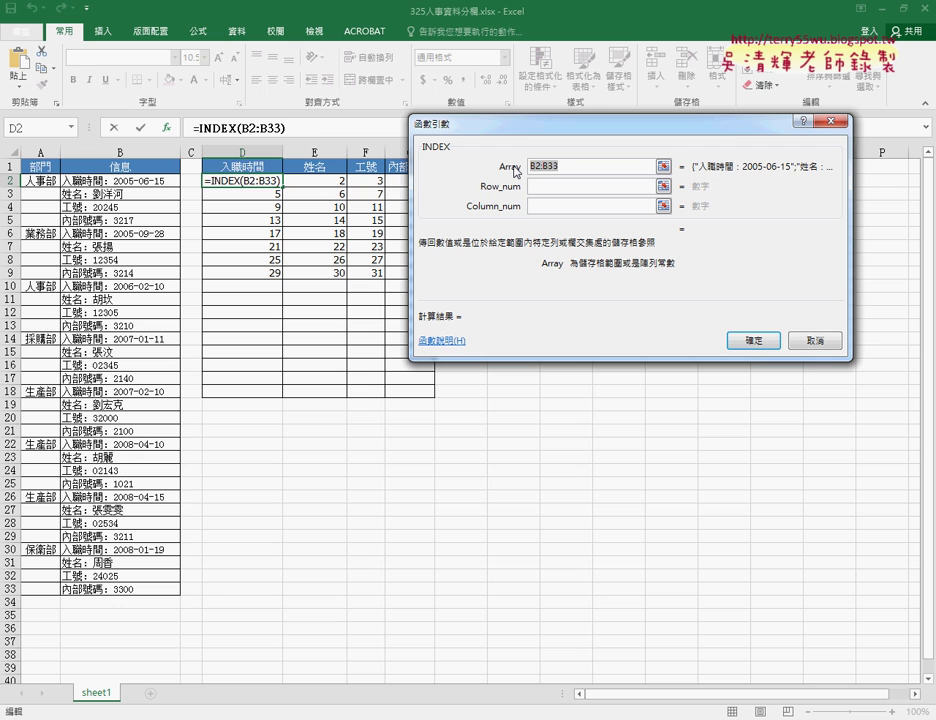
{"action": "key", "text": "F4"}
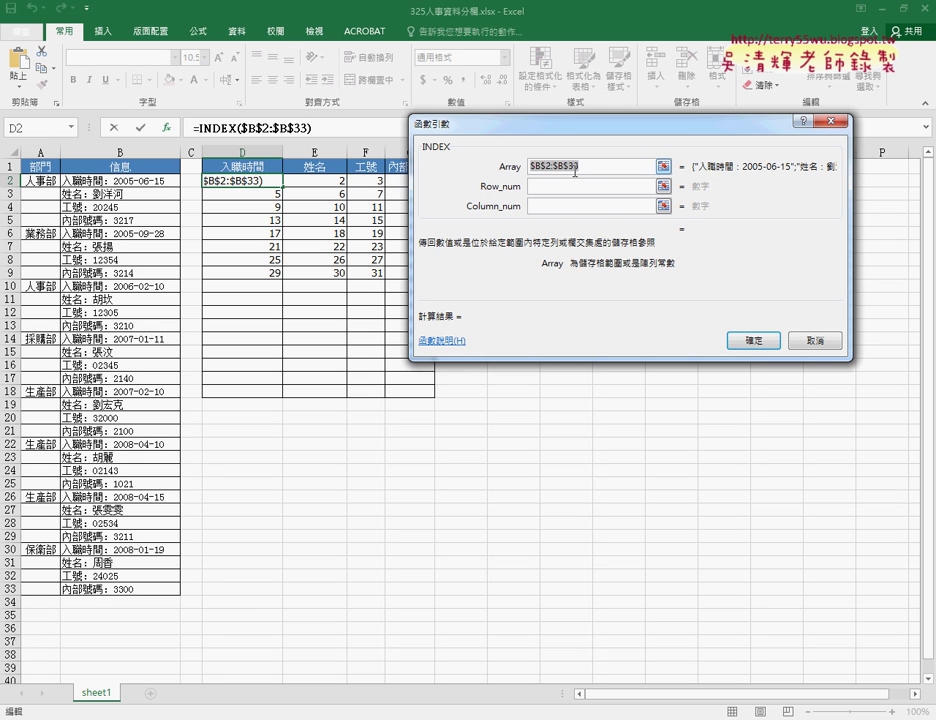
{"action": "left_click", "coordinate": [557, 185]}
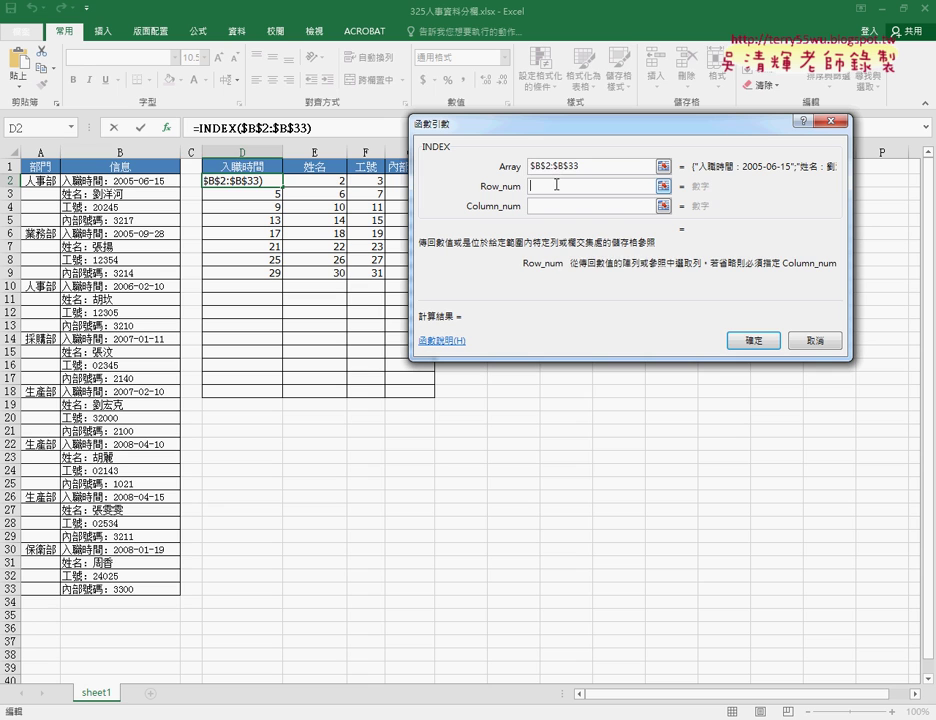
{"action": "right_click", "coordinate": [557, 185]}
{"action": "left_click", "coordinate": [580, 238]}
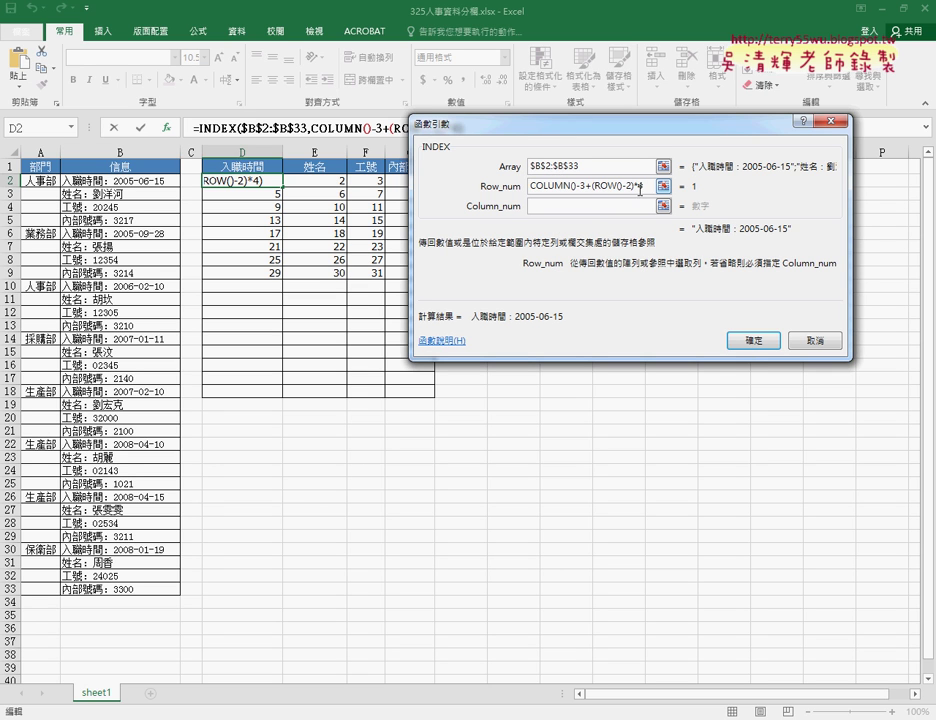
{"action": "left_click_drag", "start_coordinate": [637, 186], "coordinate": [456, 185]}
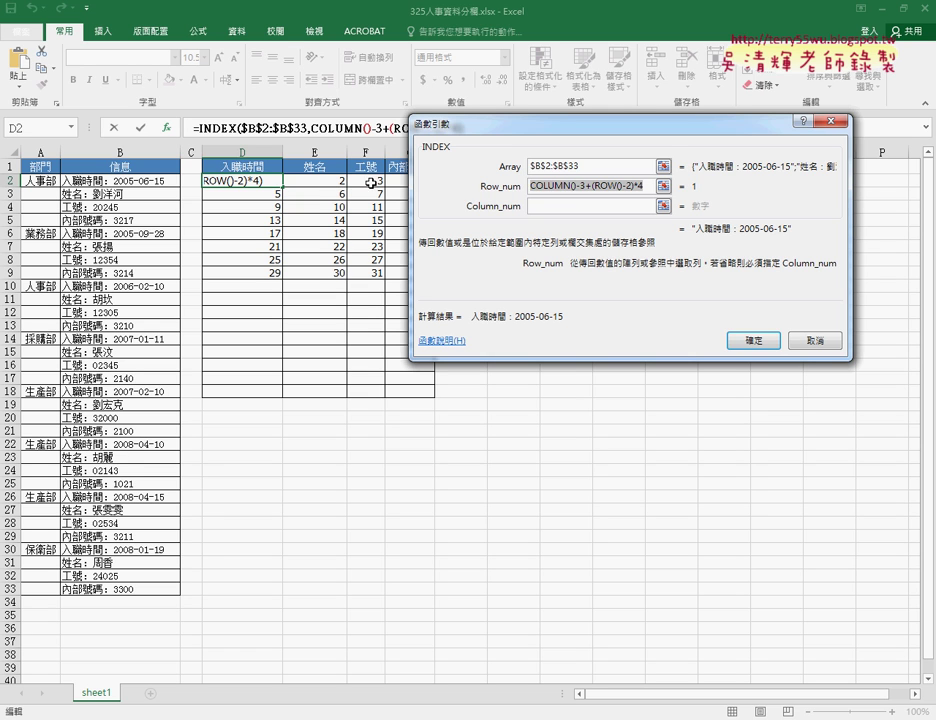
{"action": "left_click", "coordinate": [545, 206]}
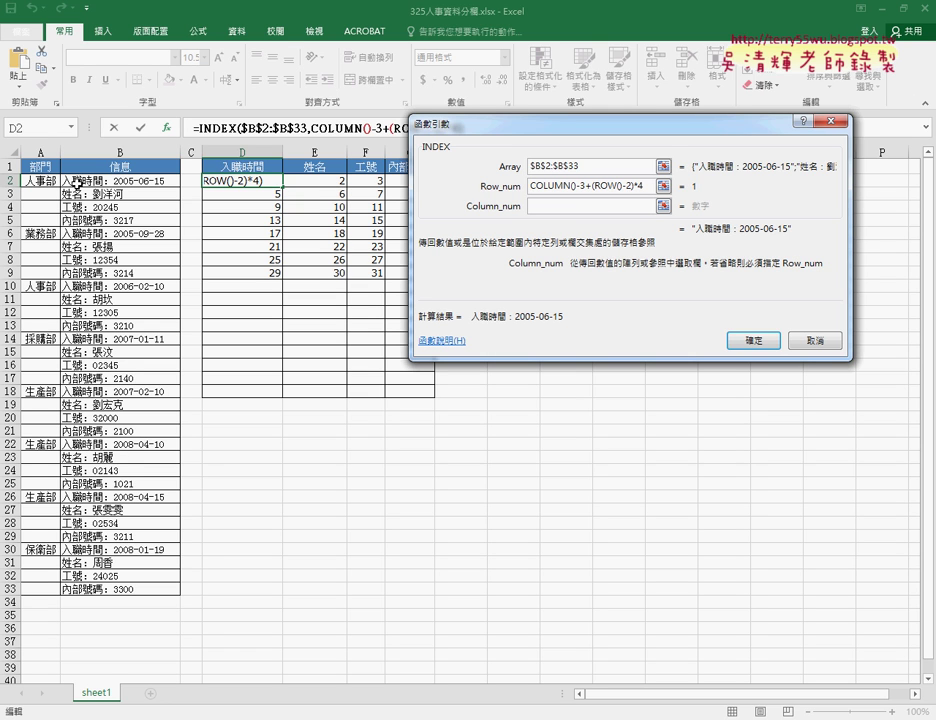
{"action": "type", "text": "1"}
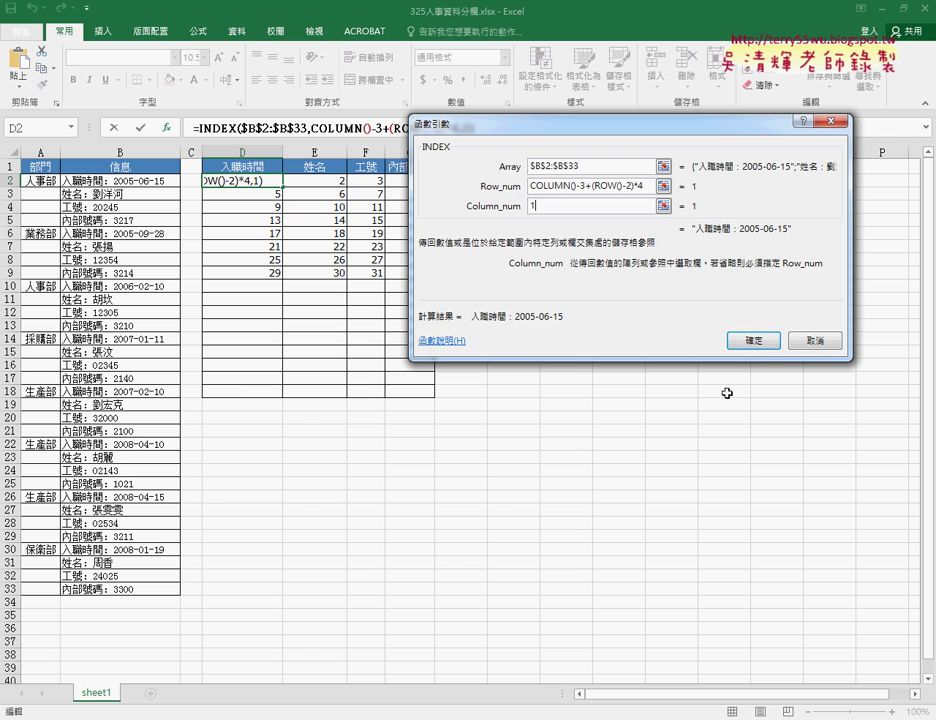
{"action": "left_click", "coordinate": [755, 340]}
{"action": "mouse_move", "coordinate": [282, 187]}
{"action": "left_mouse_down"}
{"action": "mouse_move", "coordinate": [436, 186]}
{"action": "mouse_move", "coordinate": [436, 280]}
{"action": "left_mouse_up"}
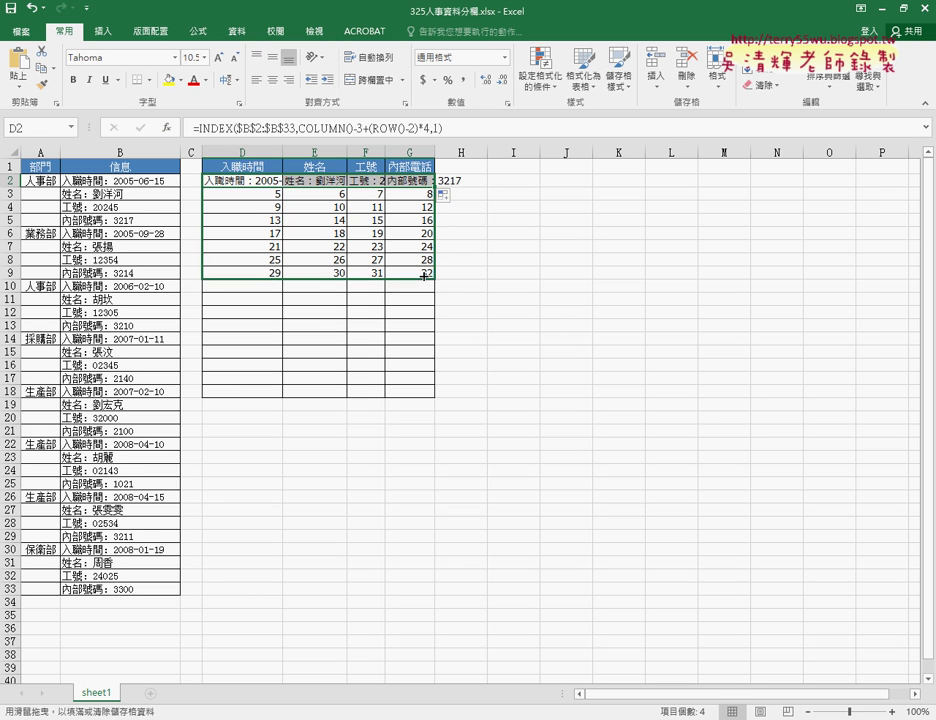
- Autofit columns E, F and G to show full names, IDs and extensions, keeping D2 selected
{"action": "double_click", "coordinate": [347, 151]}
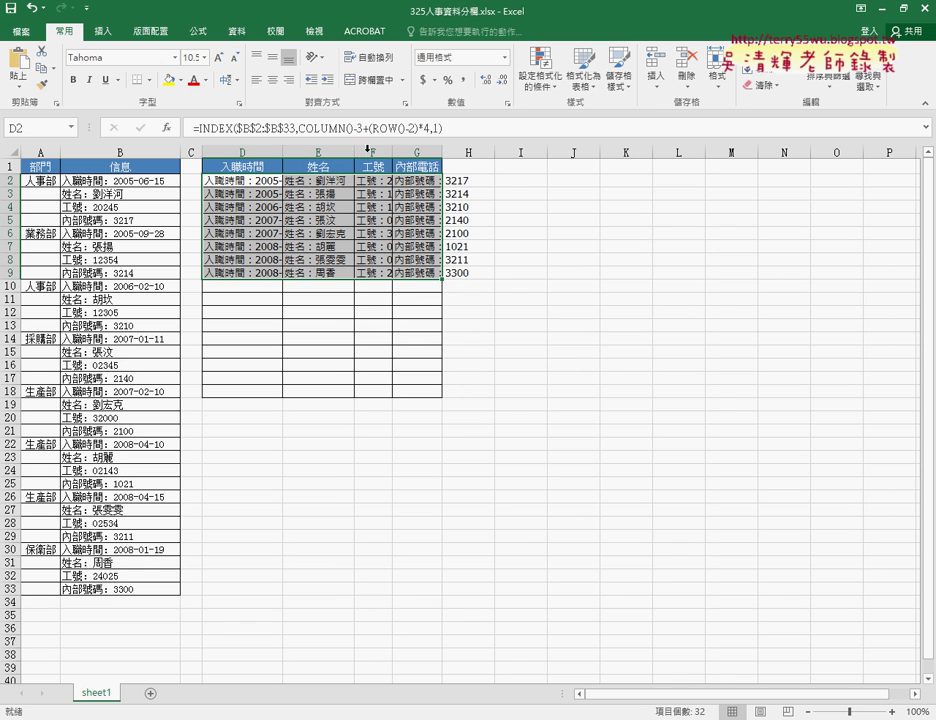
{"action": "double_click", "coordinate": [393, 151]}
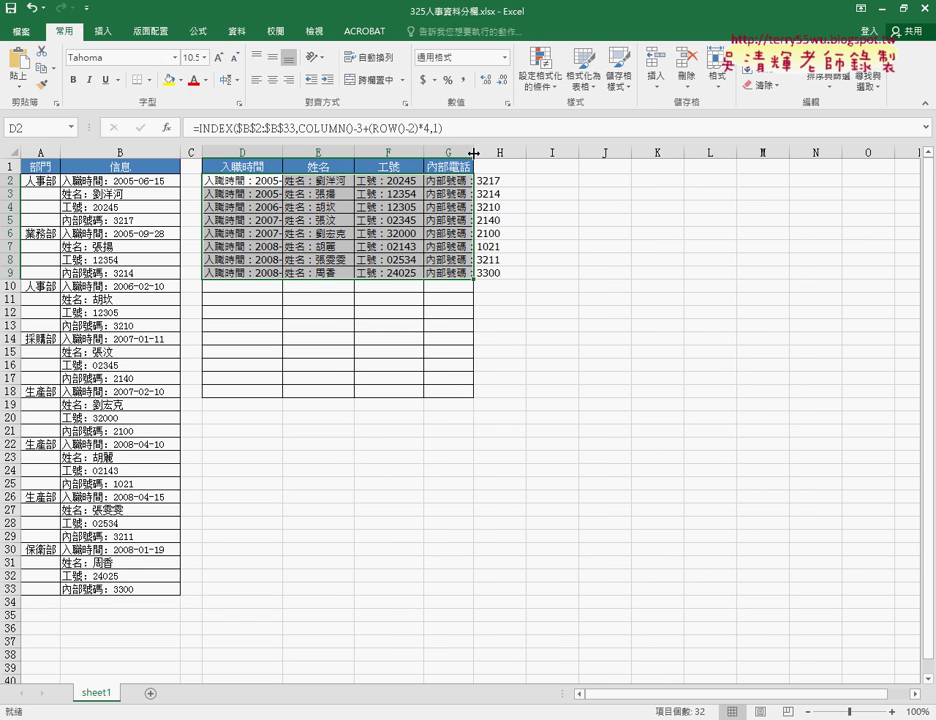
{"action": "double_click", "coordinate": [474, 151]}
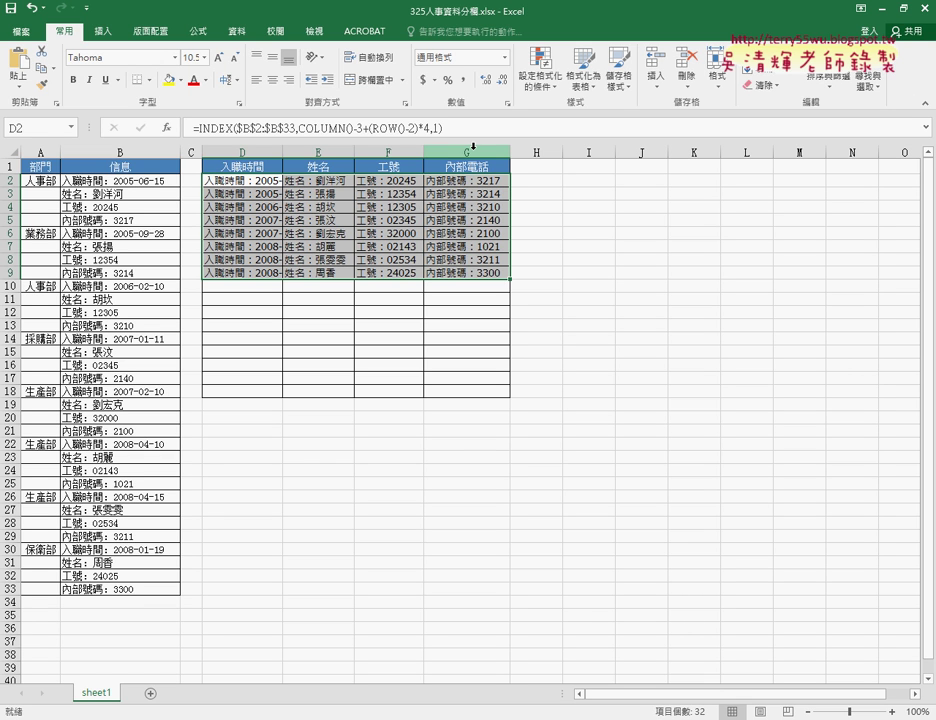
{"action": "left_click", "coordinate": [273, 181]}
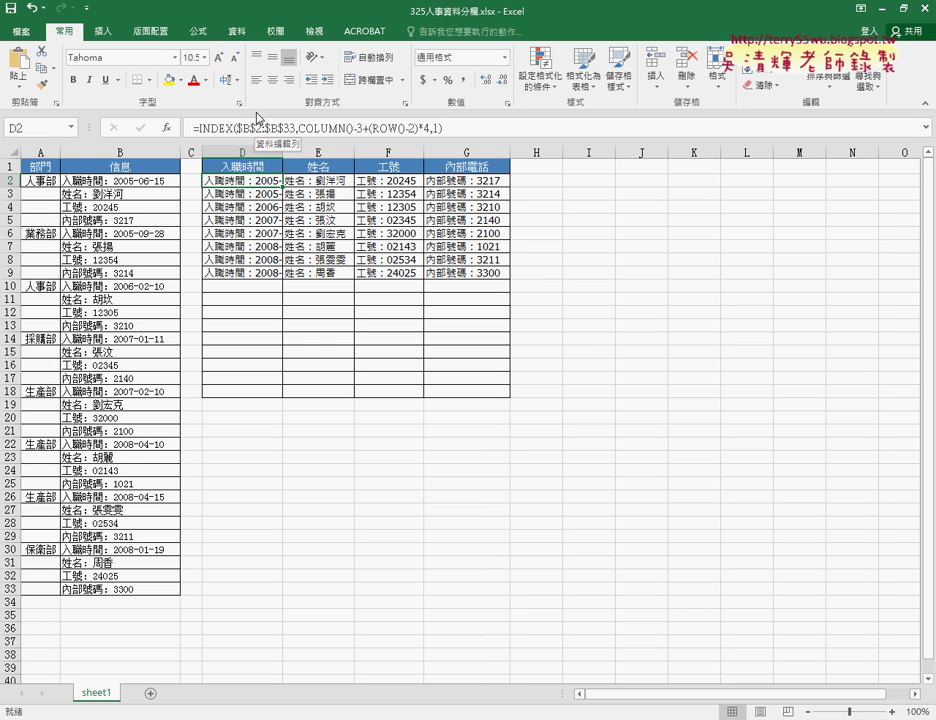
- Select D11 and autofit column D so each full start date like 2005-06-15 shows
{"action": "left_click_drag", "start_coordinate": [242, 297], "coordinate": [466, 391]}
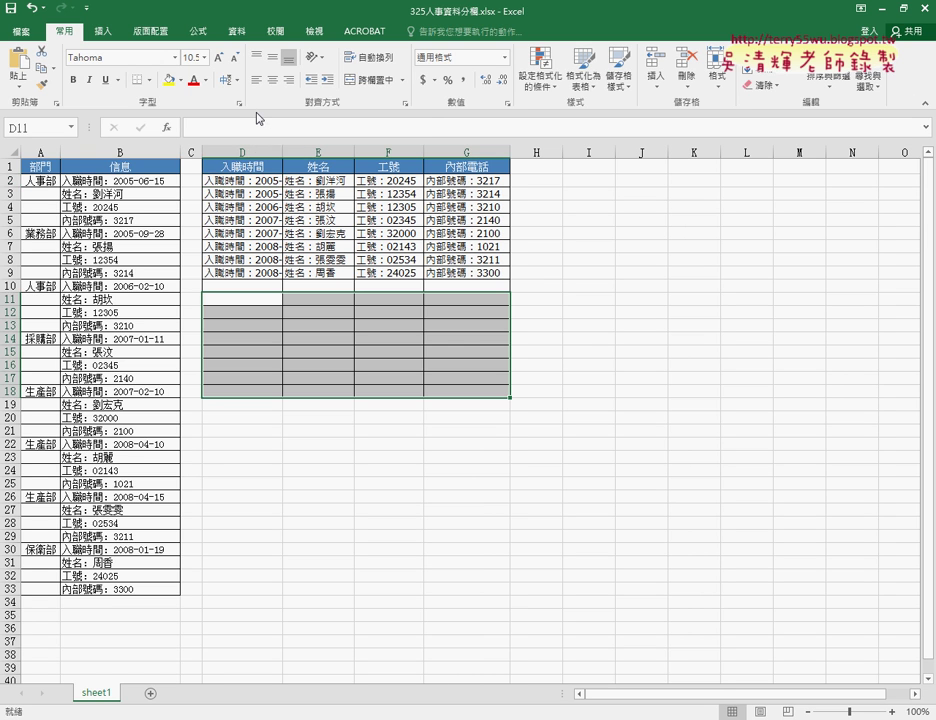
{"action": "left_click", "coordinate": [249, 297]}
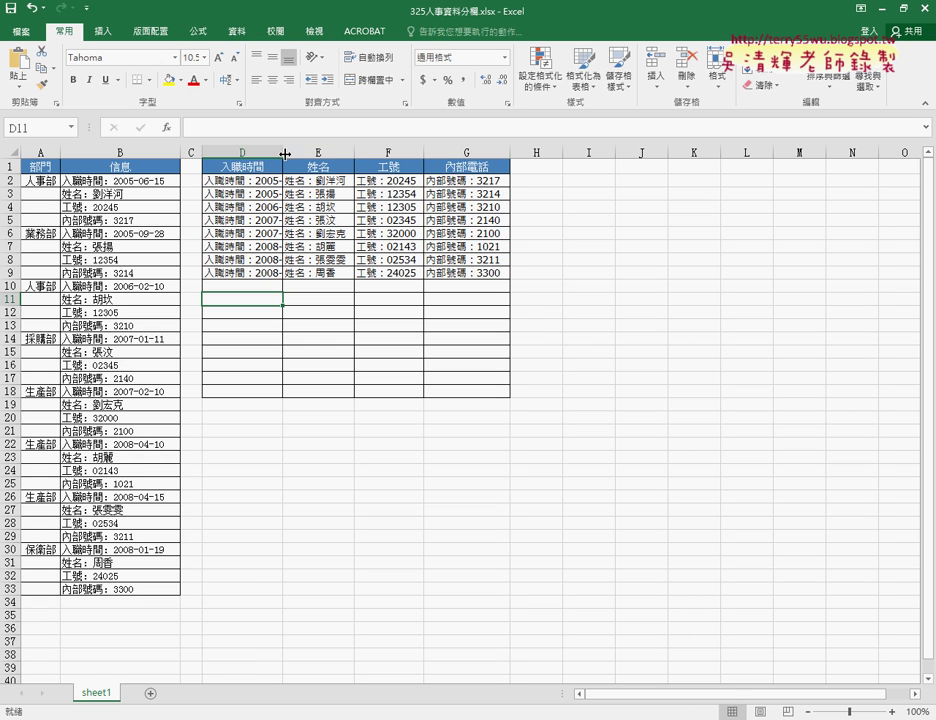
{"action": "double_click", "coordinate": [283, 152]}
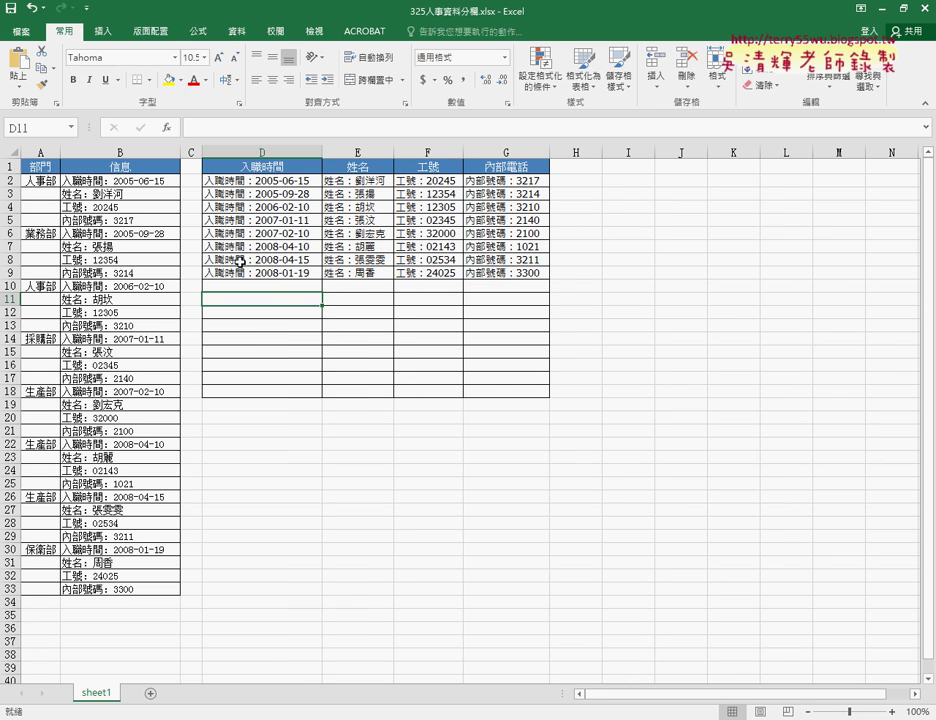
- Insert an empty FIND function into D11 from the 文字 (Text) category
{"action": "left_click", "coordinate": [167, 127]}
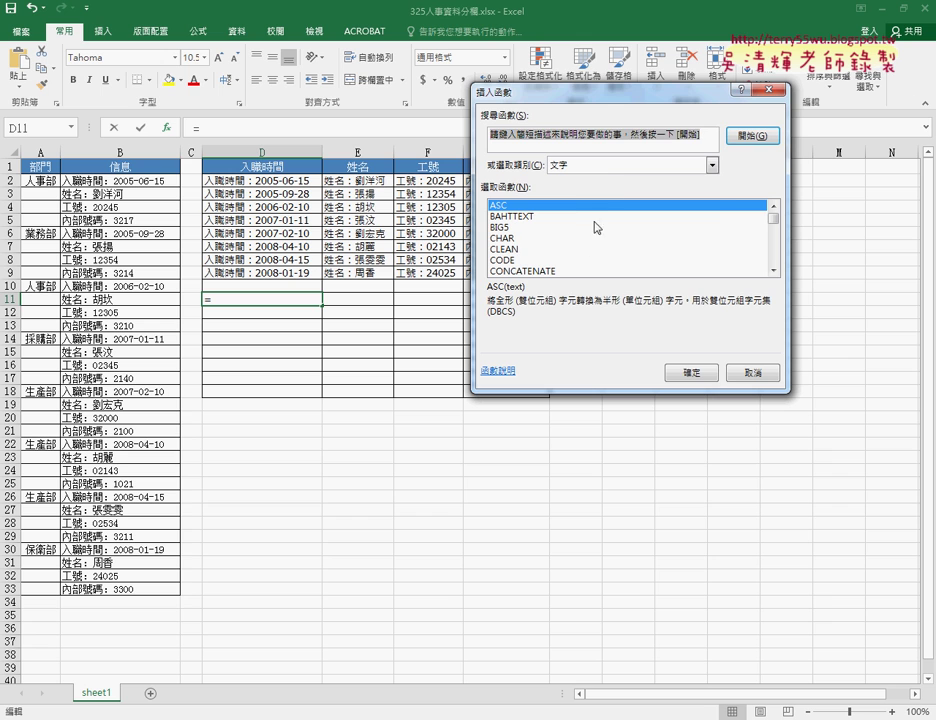
{"action": "left_click", "coordinate": [600, 165]}
{"action": "left_click", "coordinate": [598, 278]}
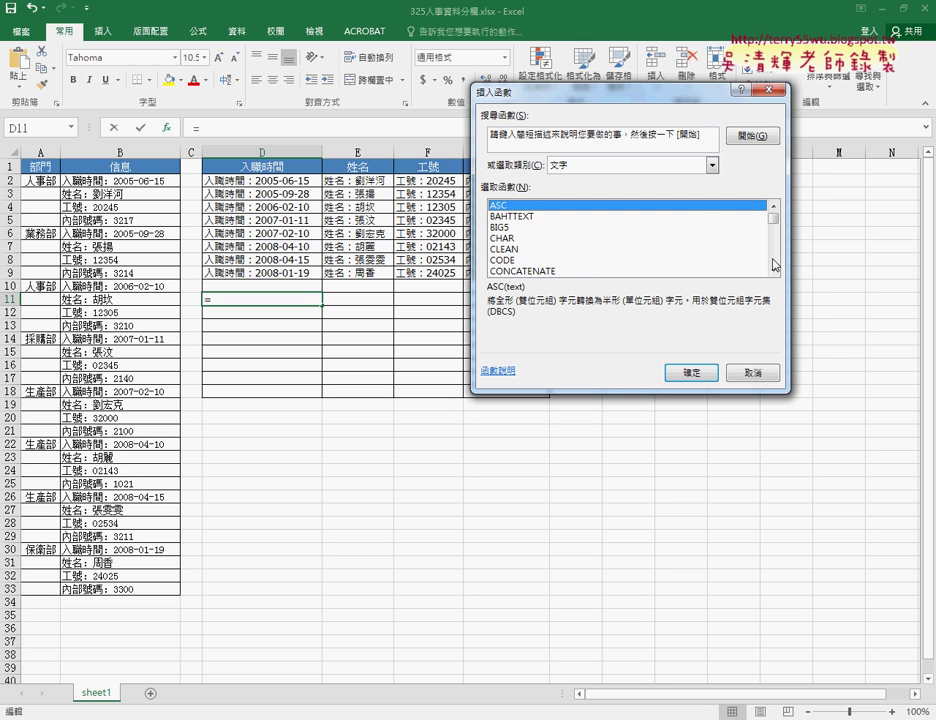
{"action": "left_click", "coordinate": [773, 270]}
{"action": "left_click", "coordinate": [773, 270]}
{"action": "left_click", "coordinate": [773, 270]}
{"action": "left_click", "coordinate": [773, 270]}
{"action": "left_click", "coordinate": [773, 270]}
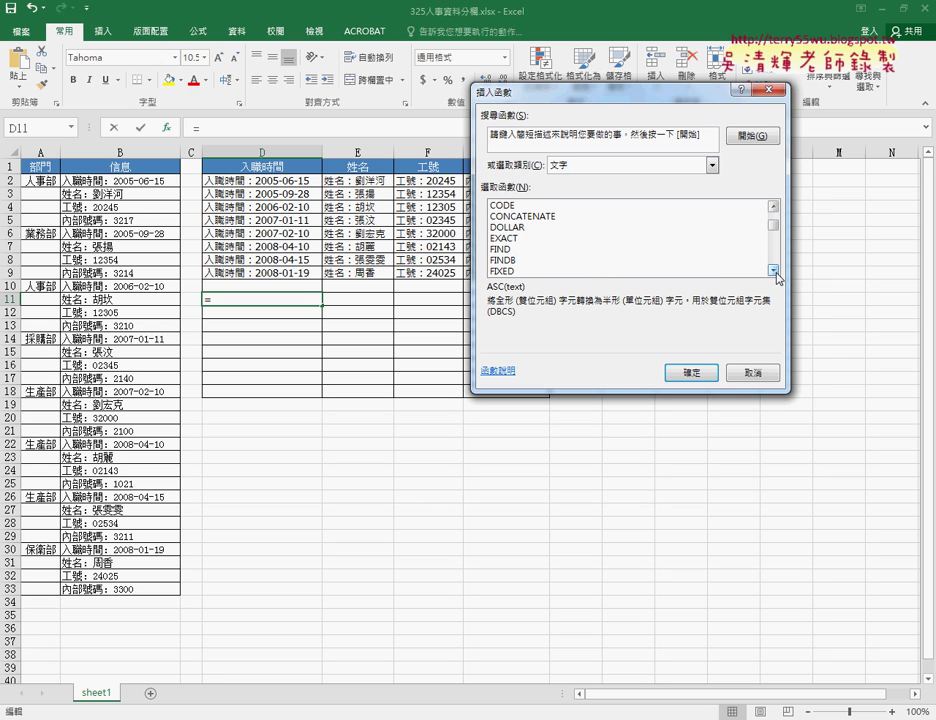
{"action": "left_click", "coordinate": [500, 249]}
{"action": "left_click", "coordinate": [687, 372]}
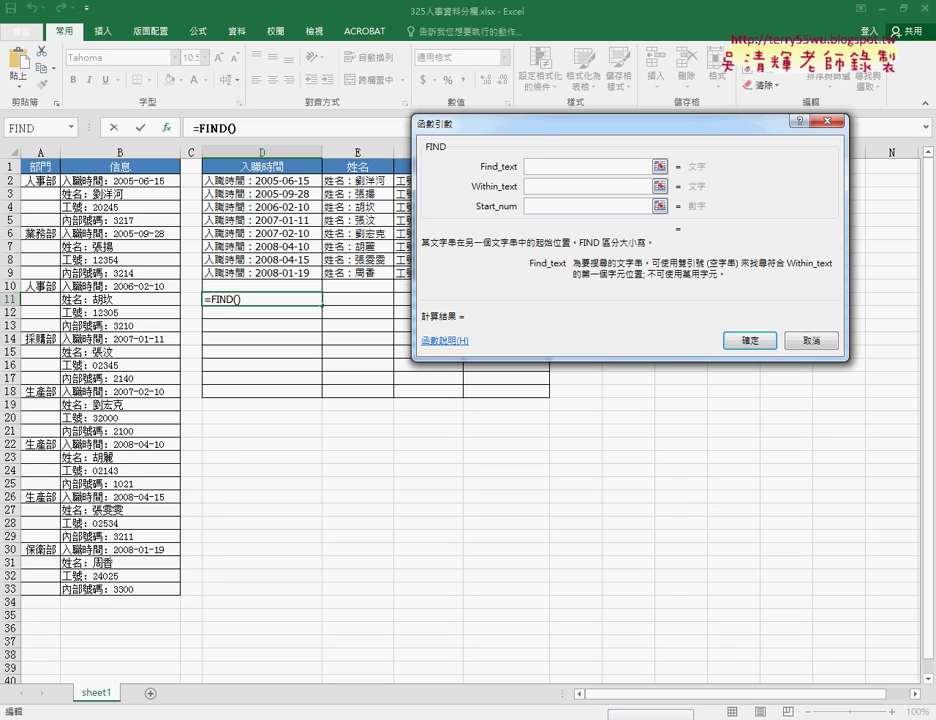
- Set FIND's Find_text to the full-width colon "：" using the Chinese IME, and Within_text to D2
{"action": "right_click", "coordinate": [614, 700]}
{"action": "left_click", "coordinate": [673, 650]}
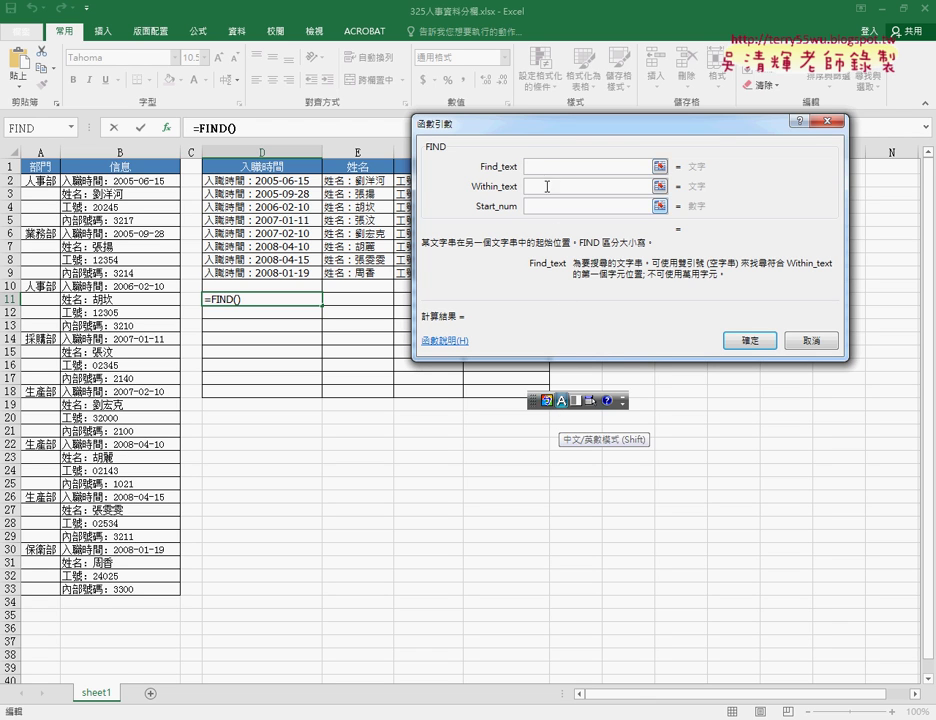
{"action": "type", "text": ":"}
{"action": "key", "text": "BackSpace"}
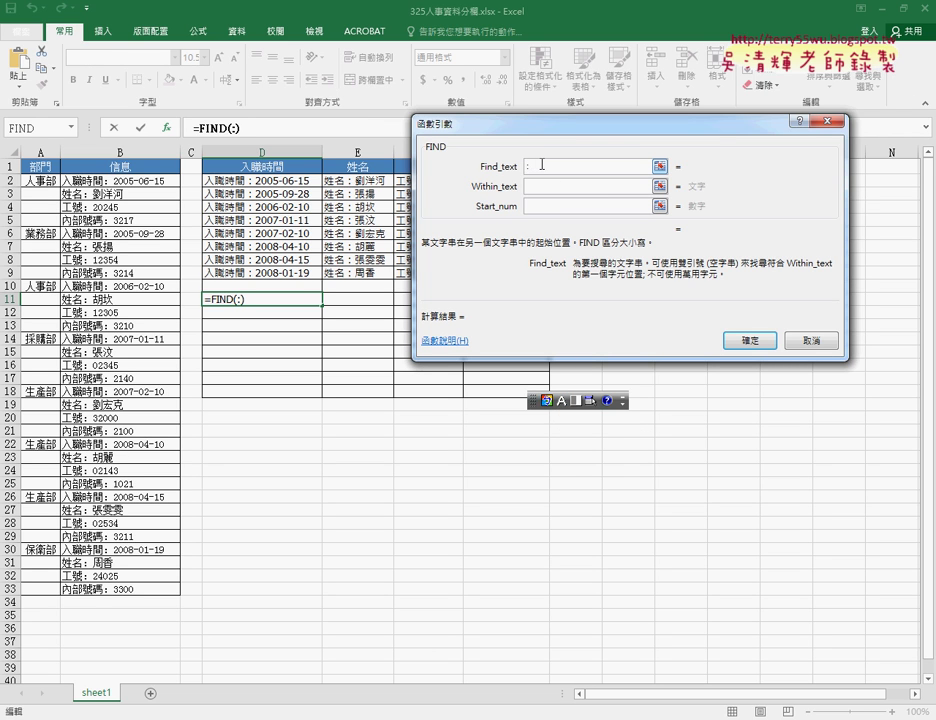
{"action": "left_click", "coordinate": [562, 400]}
{"action": "key", "text": "grave"}
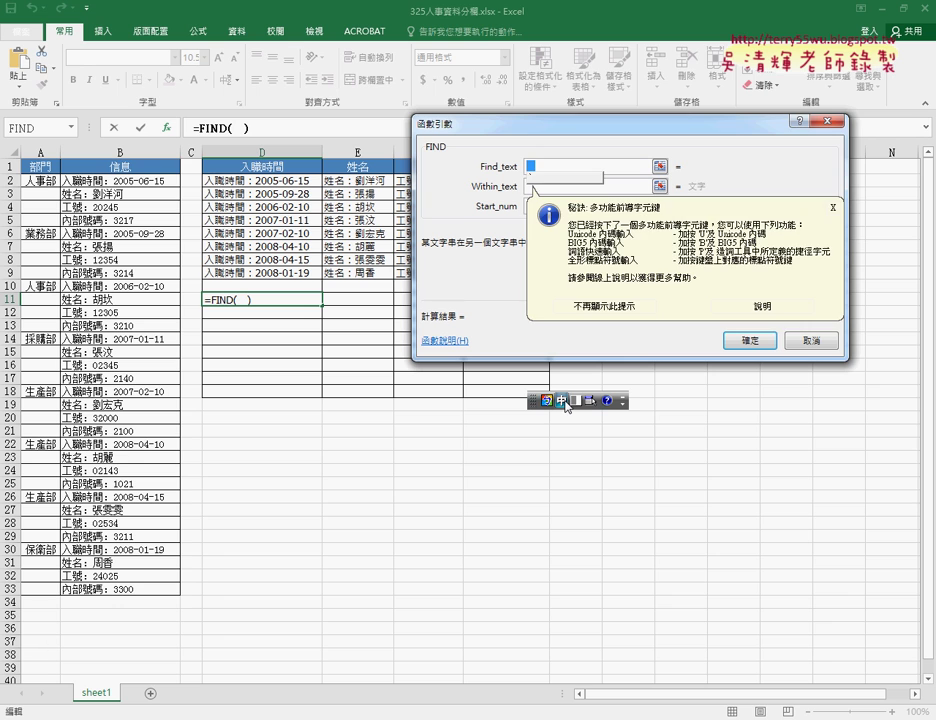
{"action": "type", "text": "："}
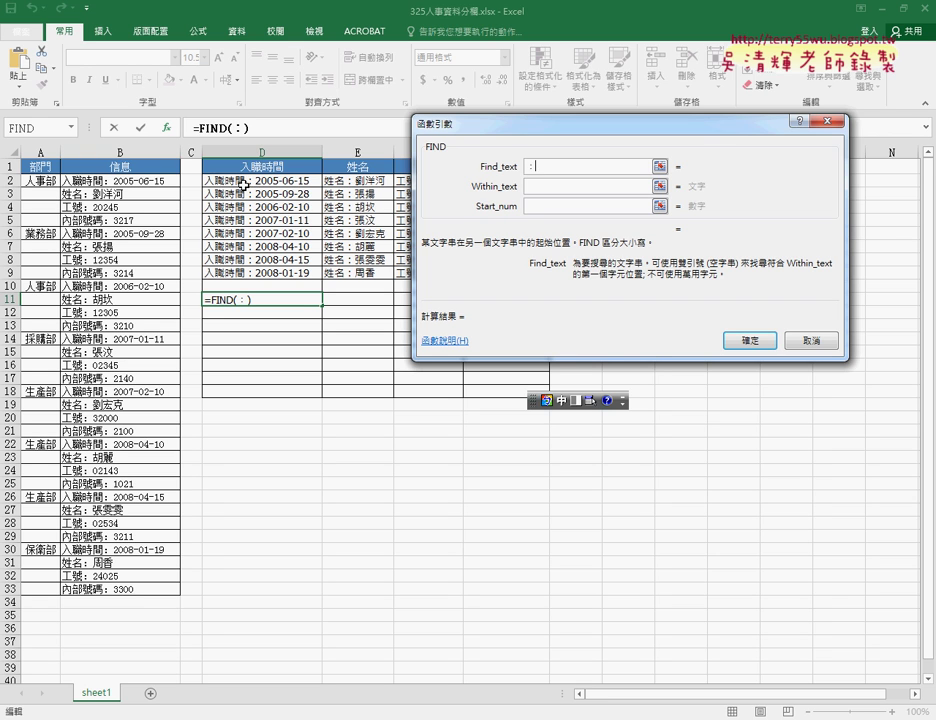
{"action": "left_click", "coordinate": [539, 186]}
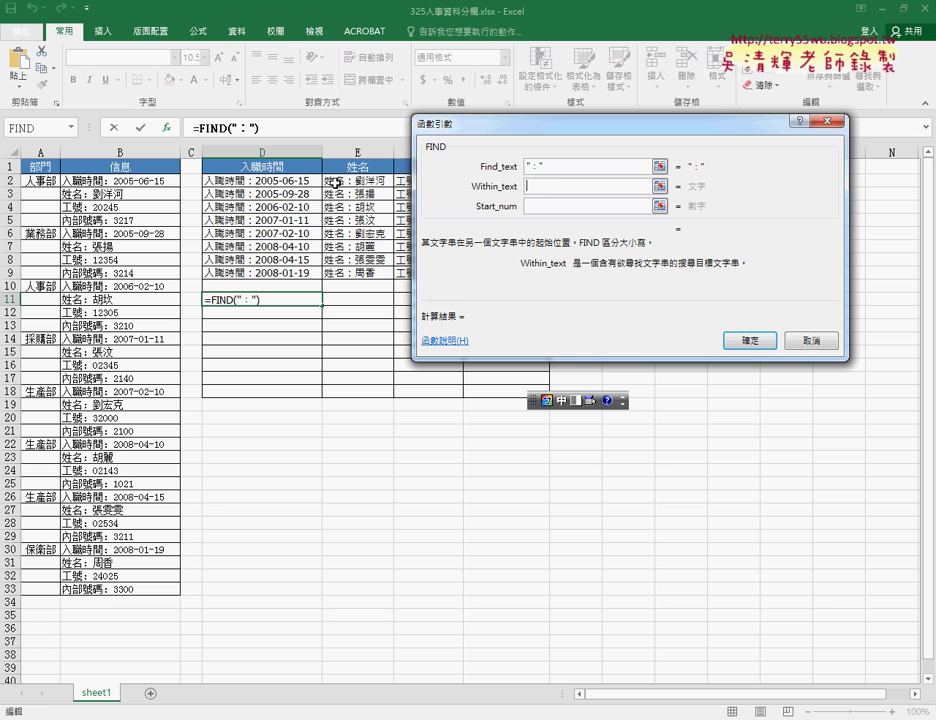
{"action": "left_click", "coordinate": [305, 181]}
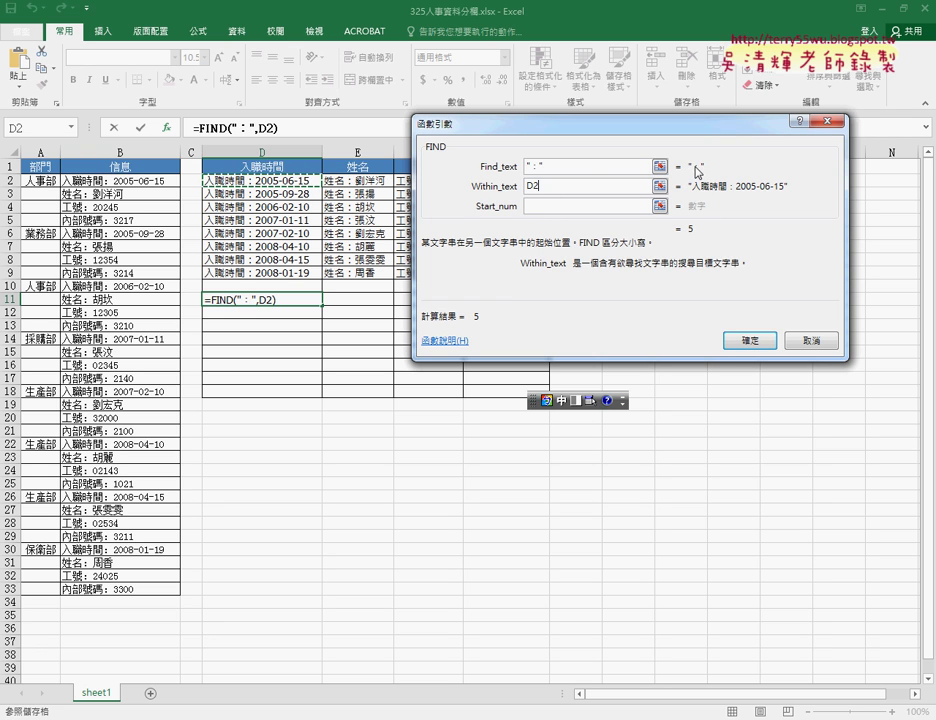
- Try a half-width colon, restore the full-width "：", and commit =FIND("：",D2) showing 5
{"action": "left_click", "coordinate": [535, 167]}
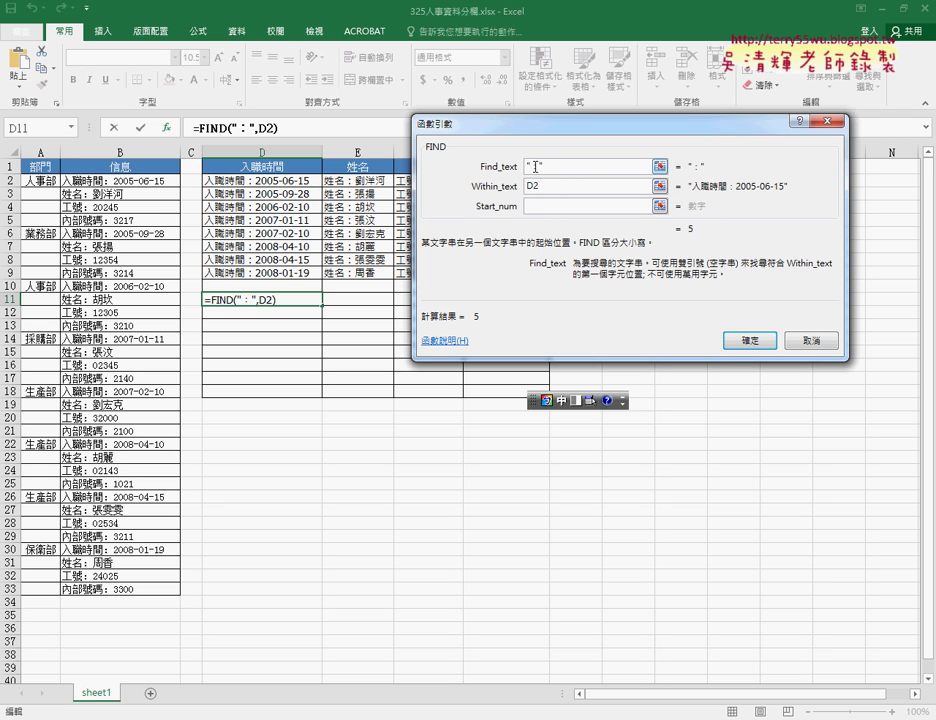
{"action": "double_click", "coordinate": [535, 167]}
{"action": "key", "text": "shift"}
{"action": "type", "text": ":"}
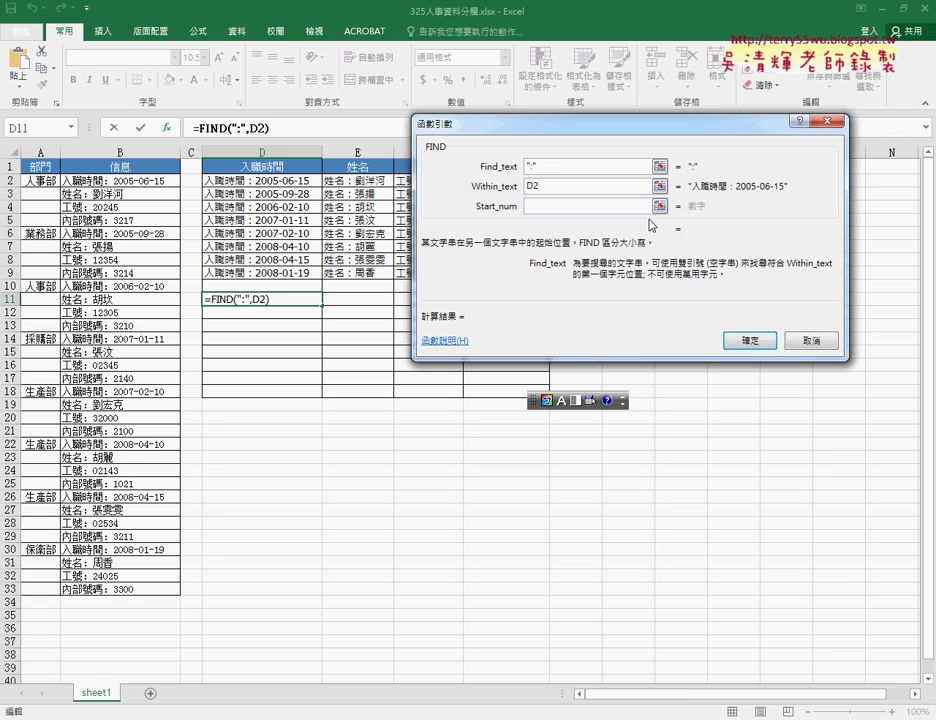
{"action": "key", "text": "BackSpace"}
{"action": "key", "text": "shift"}
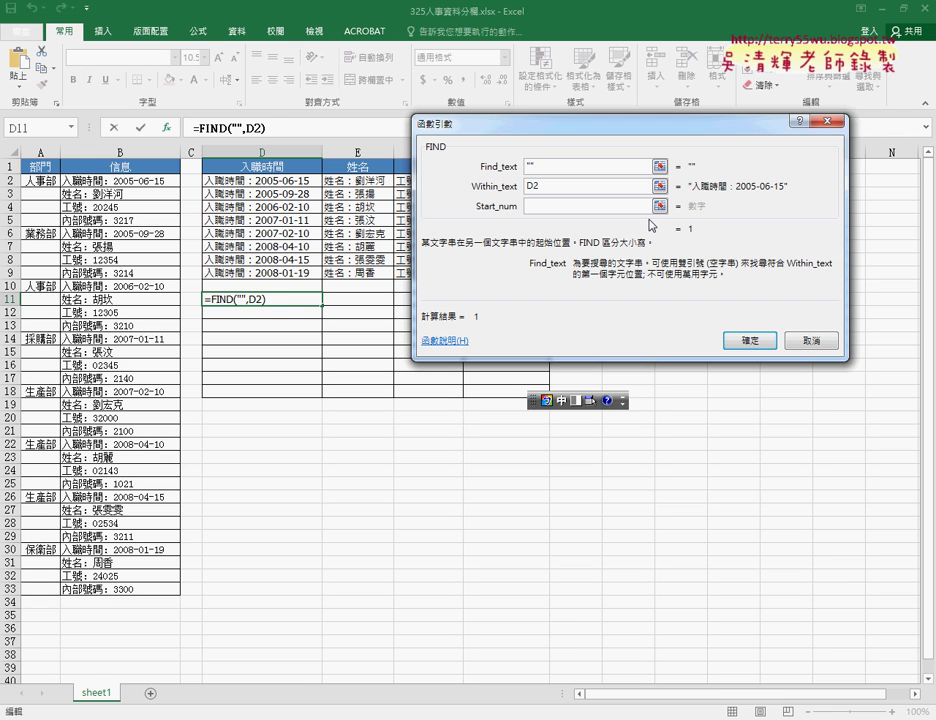
{"action": "key", "text": "grave"}
{"action": "type", "text": ":"}
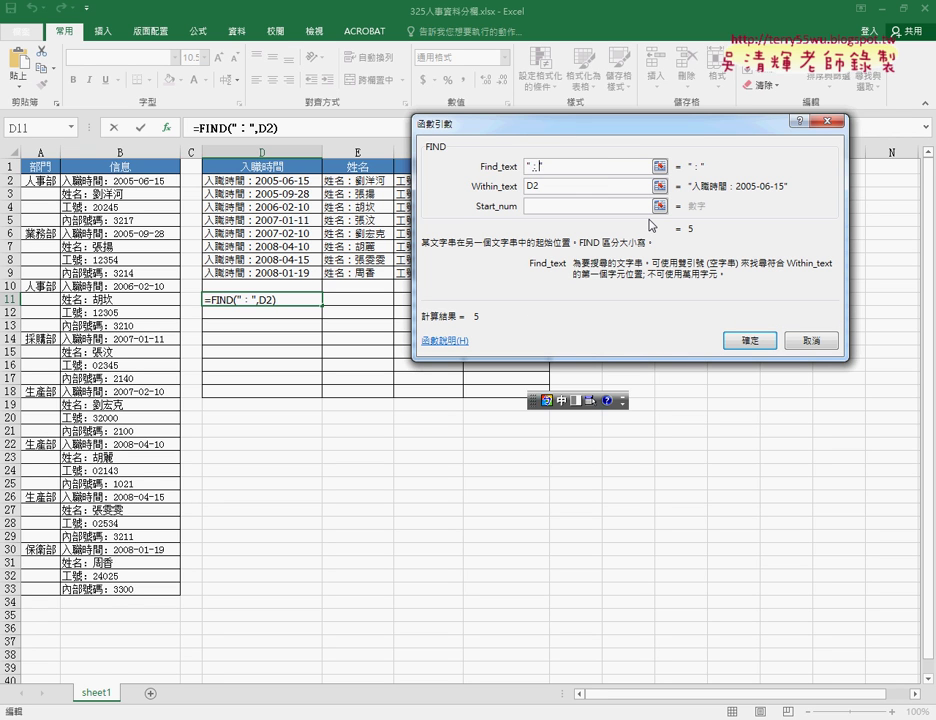
{"action": "left_click", "coordinate": [573, 186]}
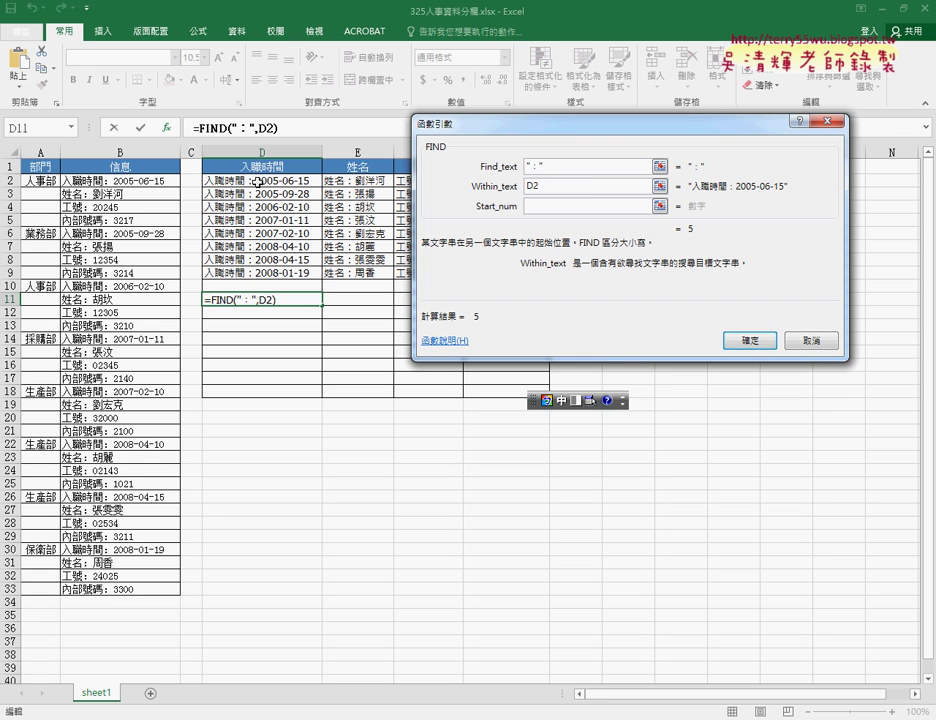
{"action": "left_click", "coordinate": [753, 343]}
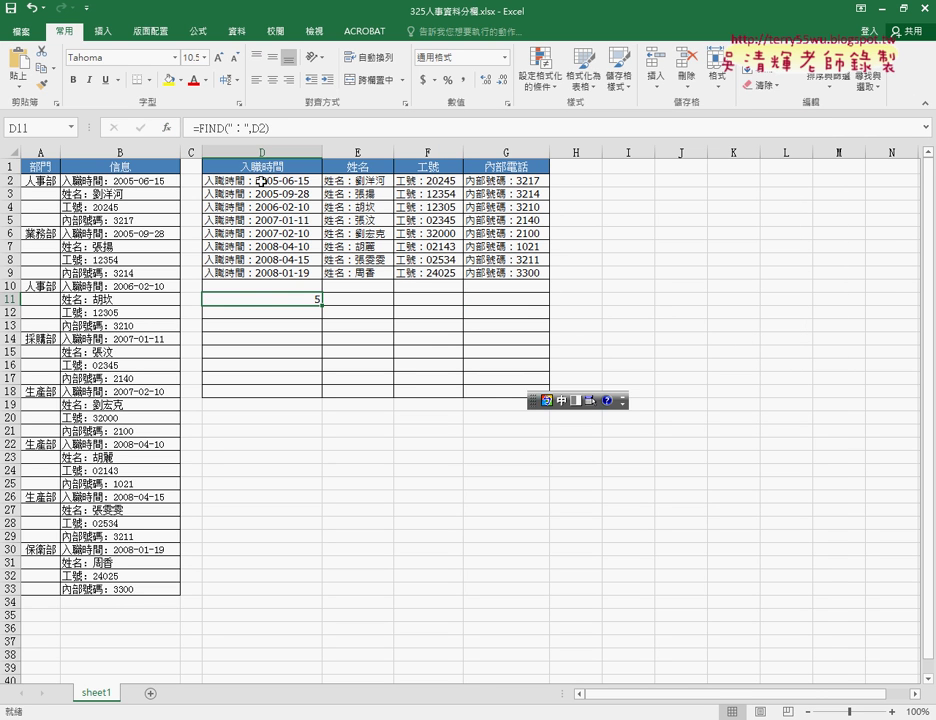
- Cut FIND("：",D2) out of D11's formula and choose MID from the Text functions
{"action": "left_click_drag", "start_coordinate": [278, 130], "coordinate": [201, 128]}
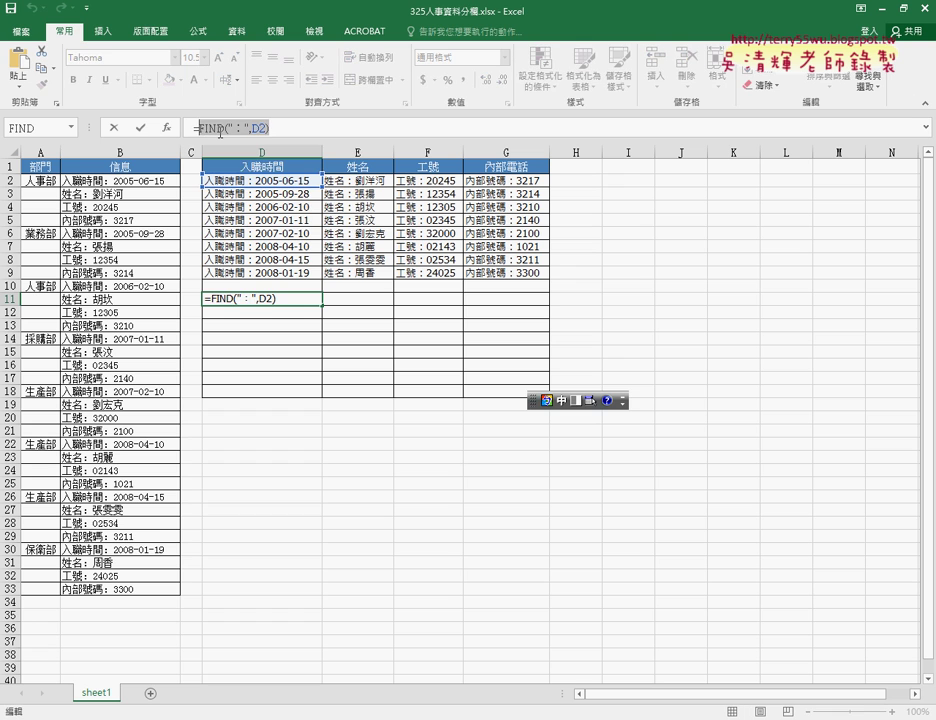
{"action": "right_click", "coordinate": [201, 129]}
{"action": "left_click", "coordinate": [242, 141]}
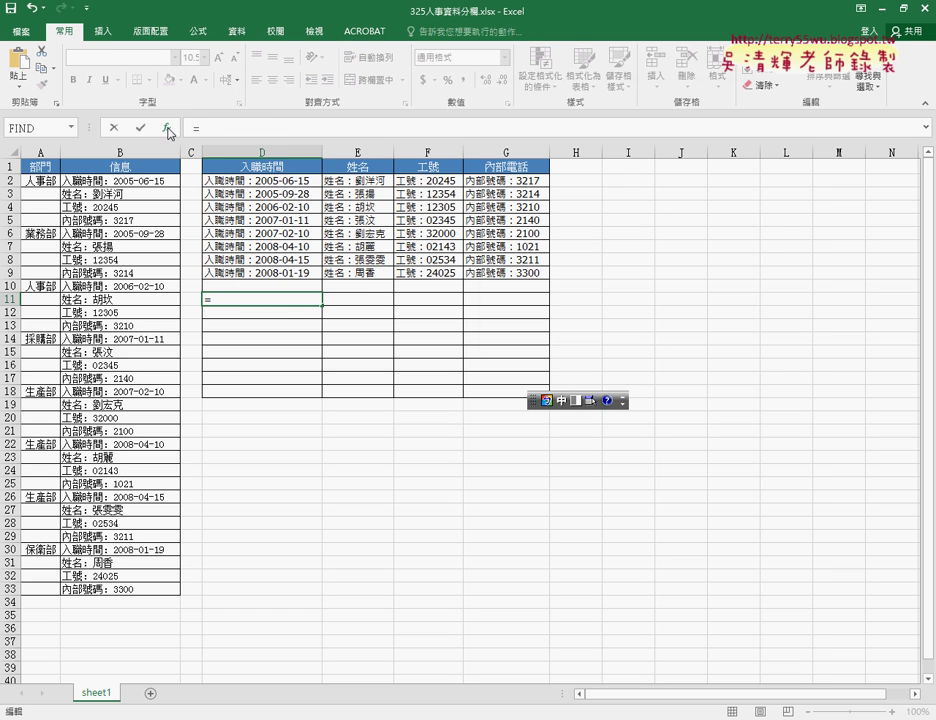
{"action": "left_click", "coordinate": [167, 128]}
{"action": "left_click_drag", "start_coordinate": [774, 272], "coordinate": [774, 272]}
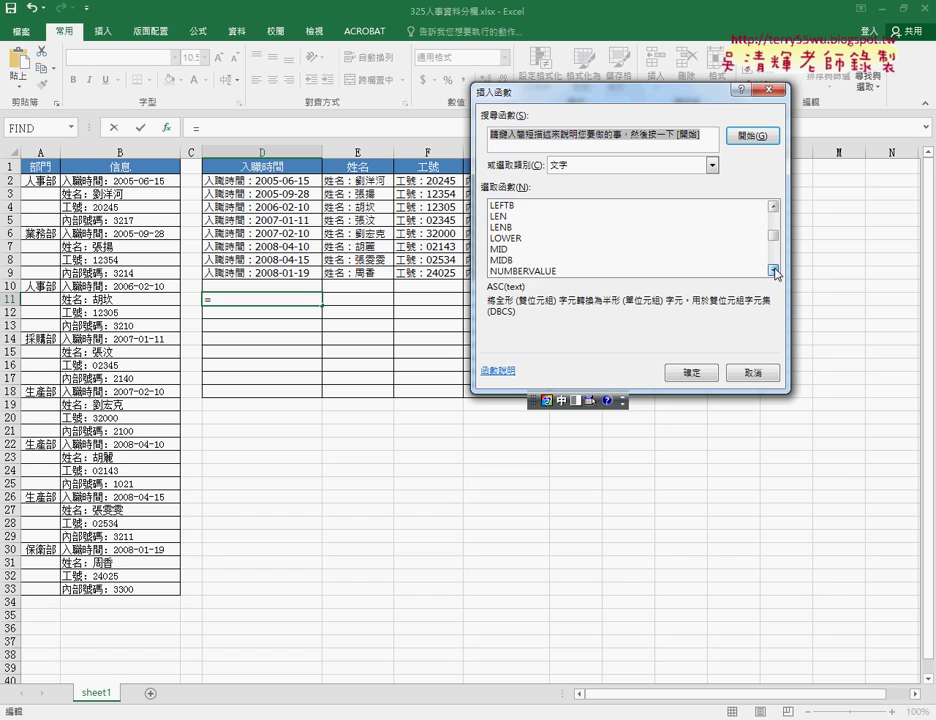
{"action": "left_click", "coordinate": [503, 228]}
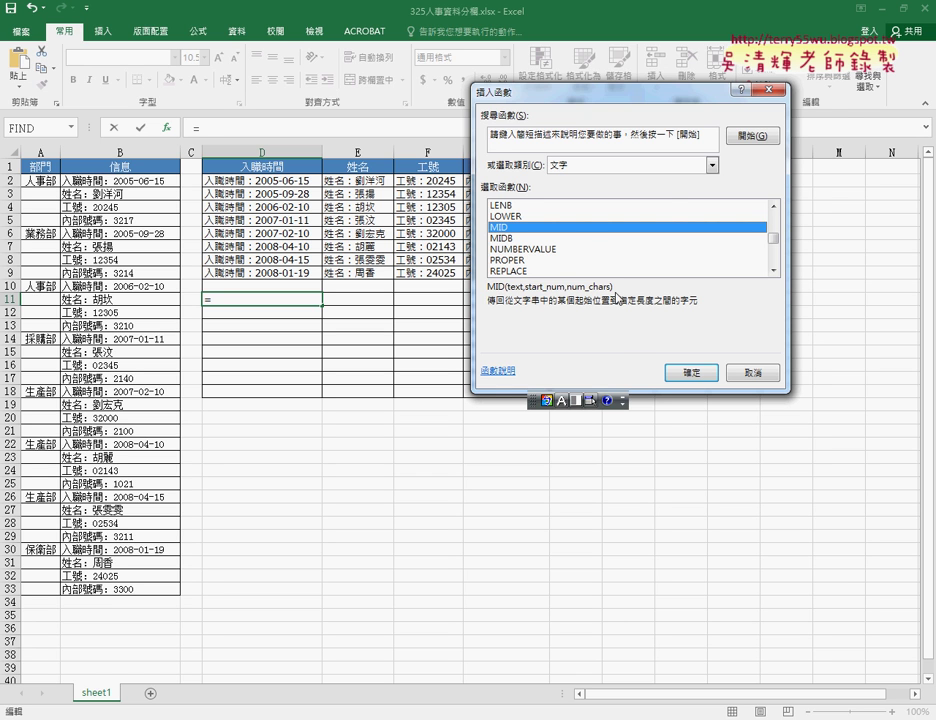
- Set MID's Text to D2 and Start_num to the pasted FIND("：",D2)+1
{"action": "left_click", "coordinate": [691, 372]}
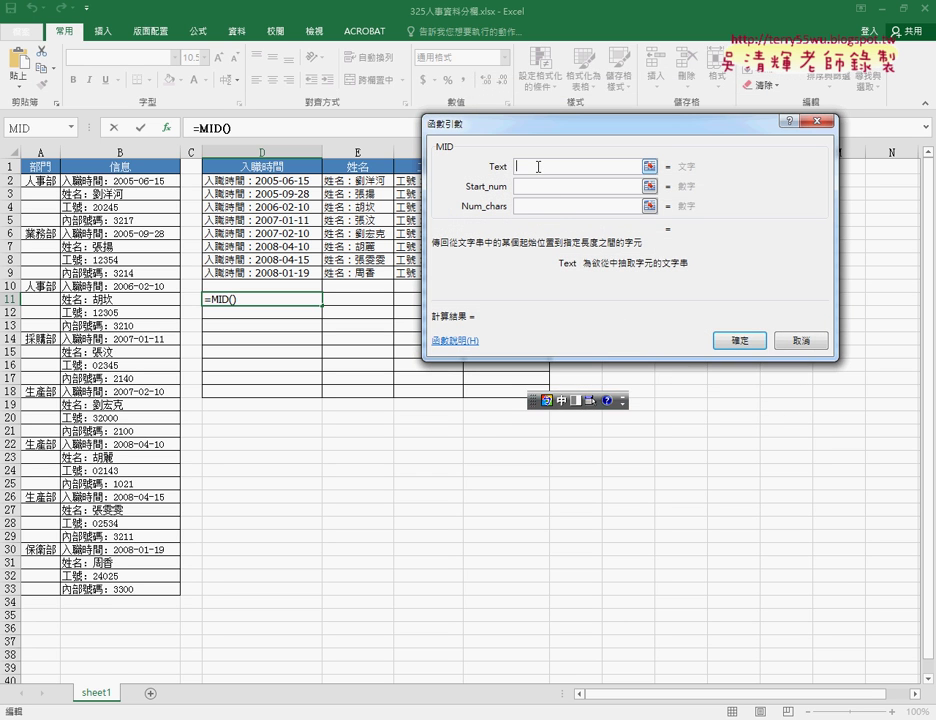
{"action": "left_click", "coordinate": [290, 180]}
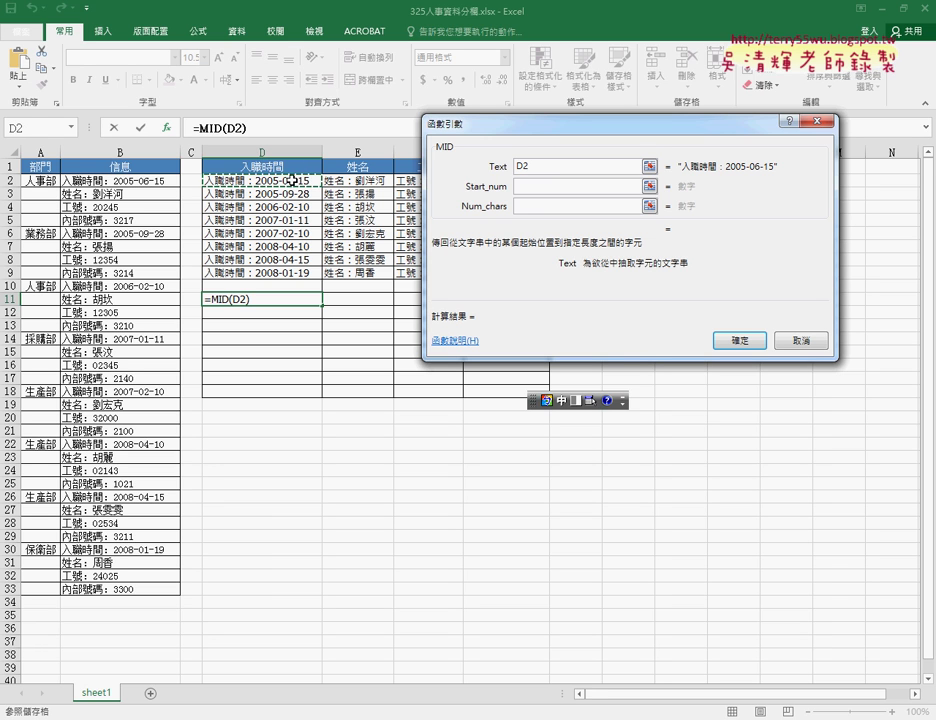
{"action": "left_click", "coordinate": [521, 186]}
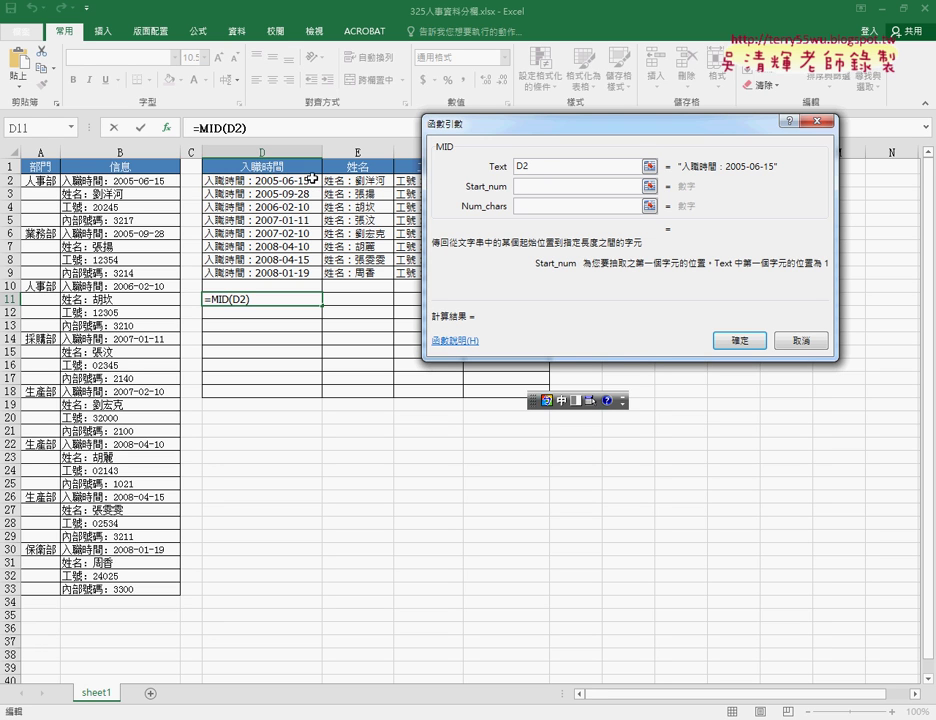
{"action": "right_click", "coordinate": [529, 192]}
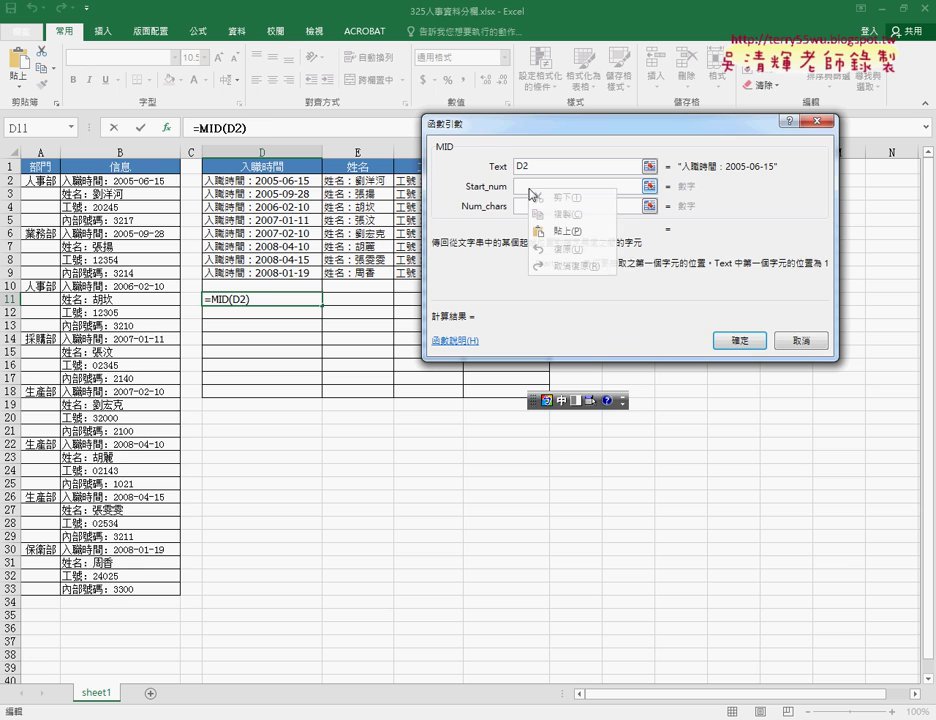
{"action": "left_click", "coordinate": [562, 232]}
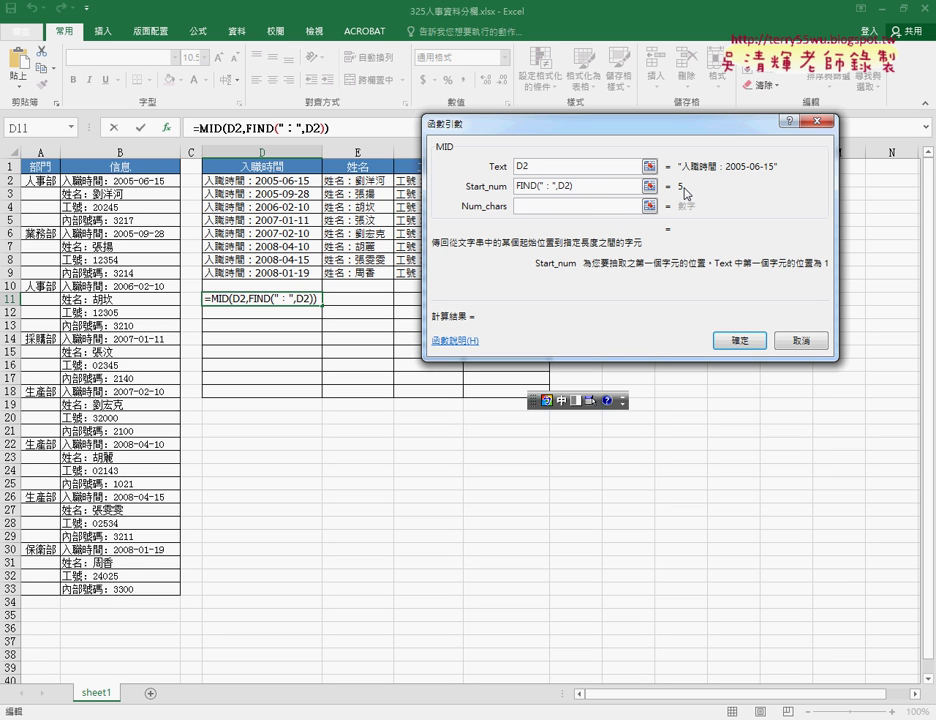
{"action": "type", "text": "+1"}
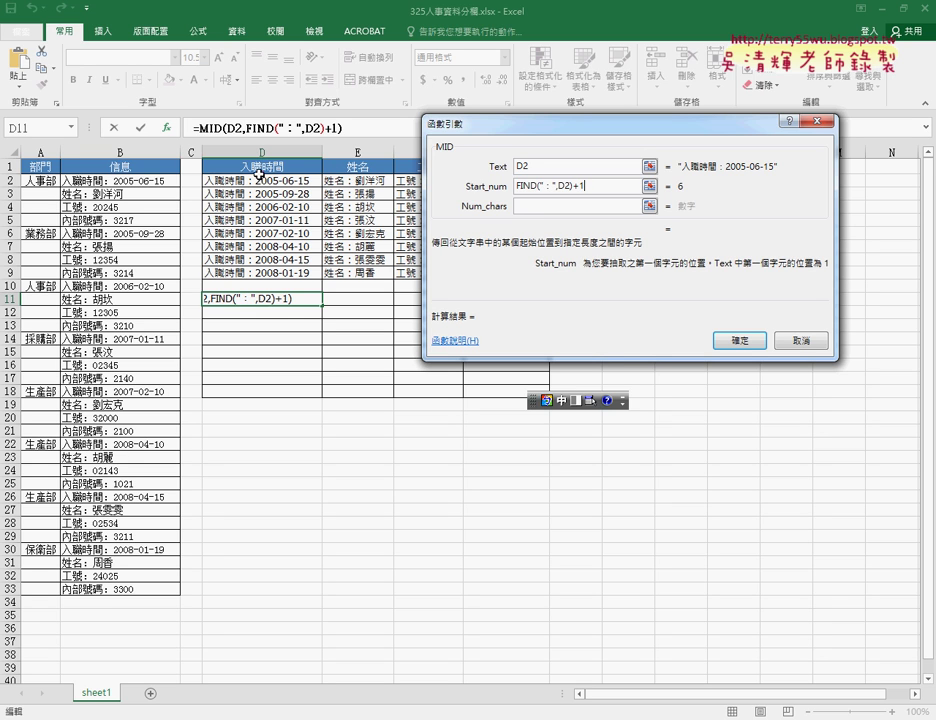
- Enter Num_chars LEN(D2)-FIND("：",D2) and commit the MID formula, showing 2005-06-15
{"action": "left_click", "coordinate": [531, 206]}
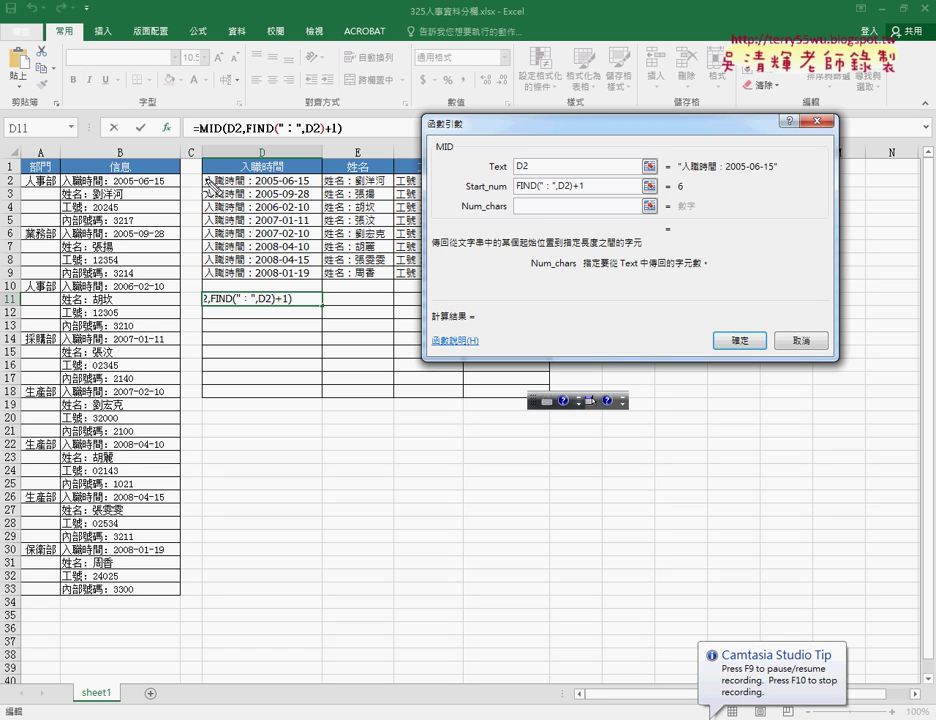
{"action": "left_click_drag", "start_coordinate": [213, 187], "coordinate": [316, 196]}
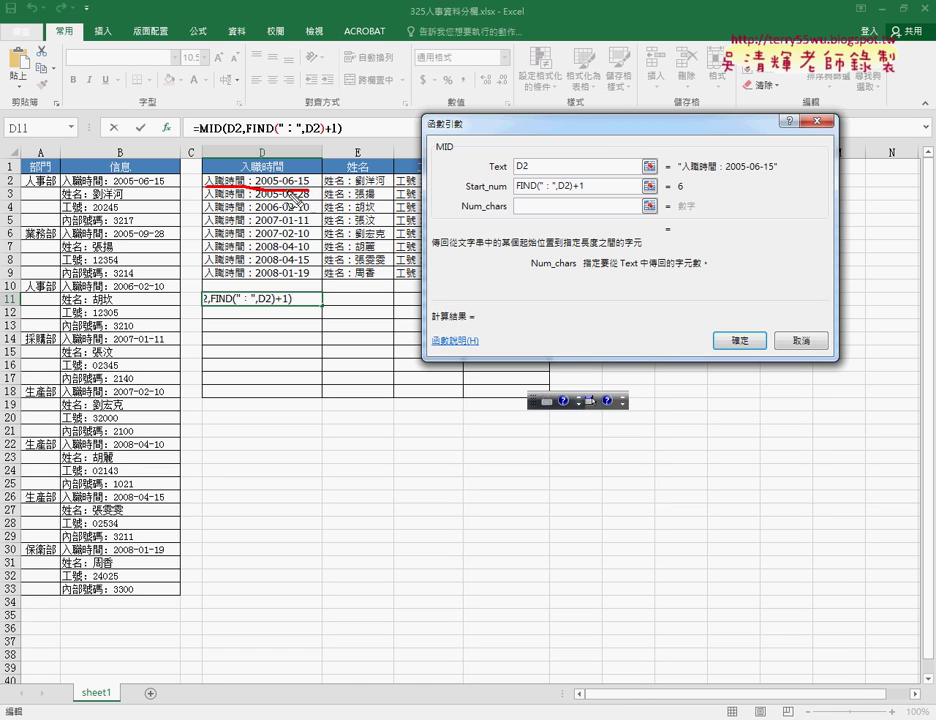
{"action": "left_click_drag", "start_coordinate": [258, 180], "coordinate": [205, 192]}
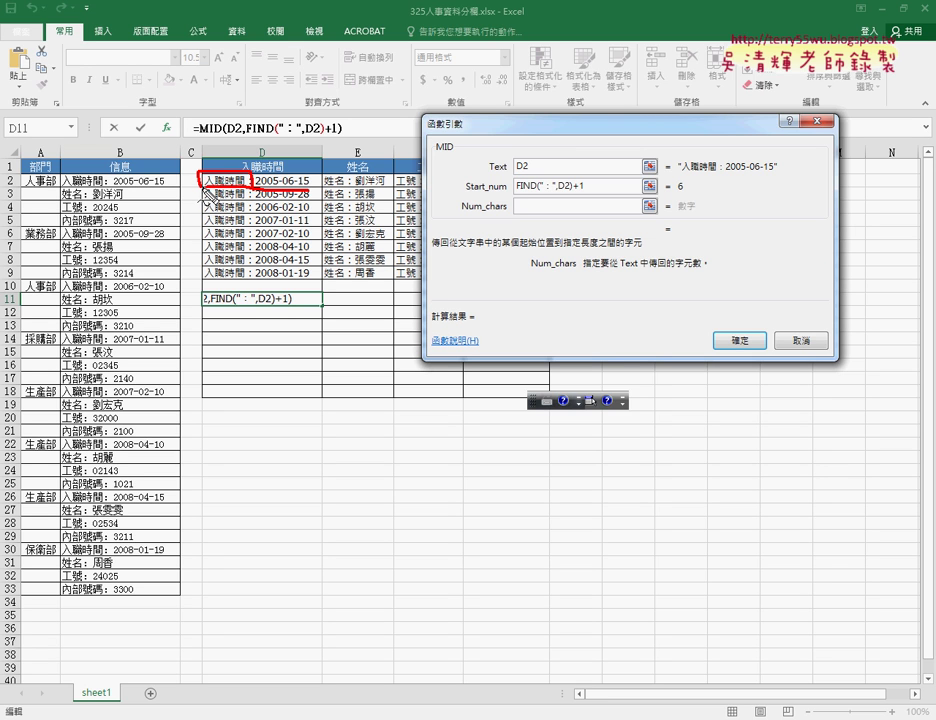
{"action": "key", "text": "Escape"}
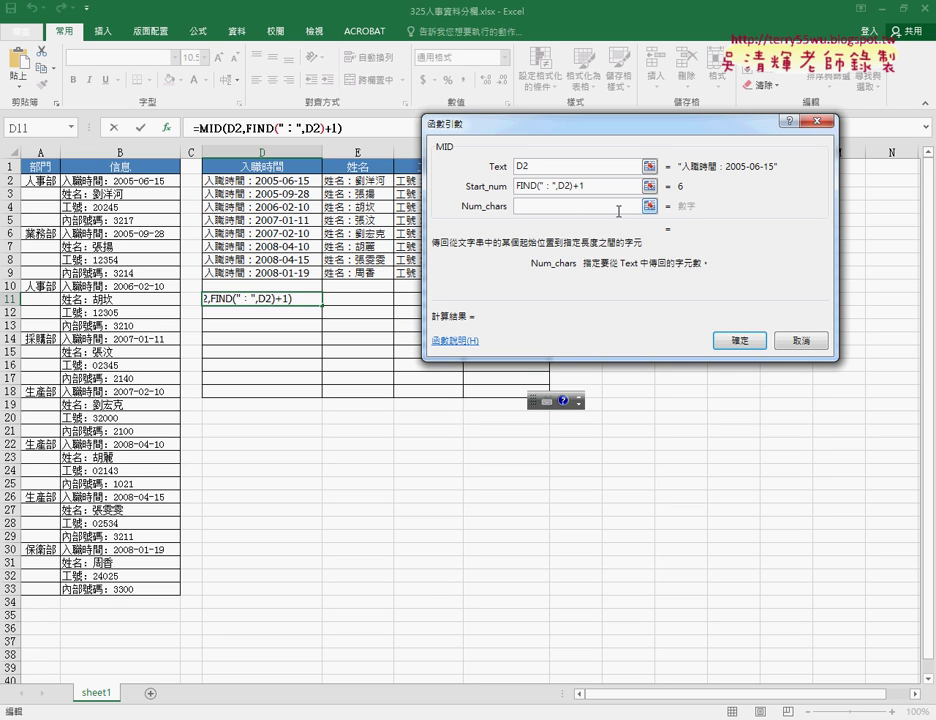
{"action": "type", "text": "len"}
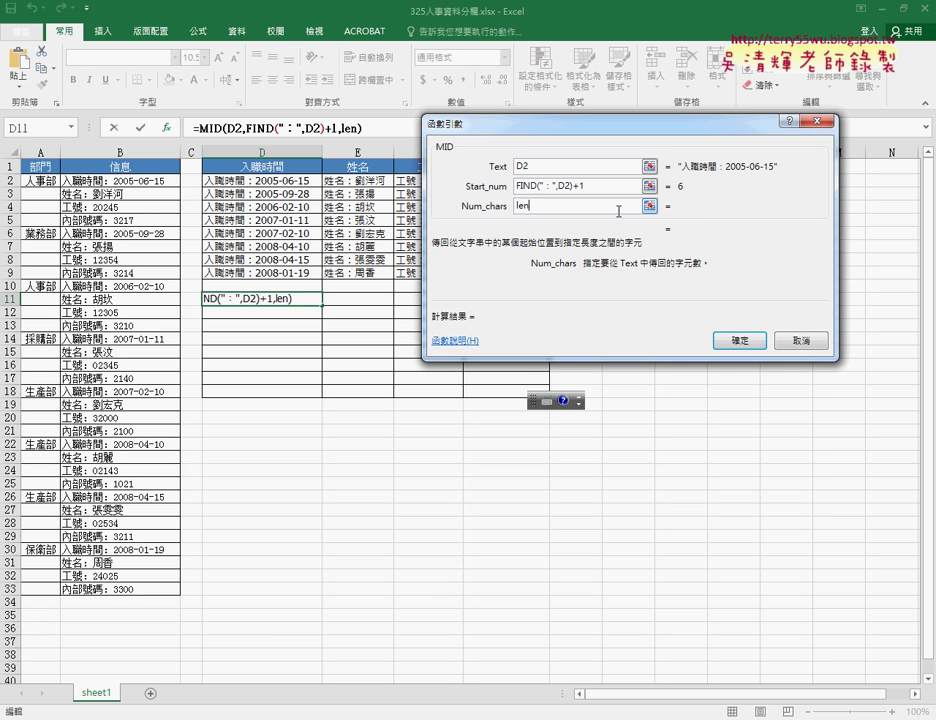
{"action": "type", "text": "("}
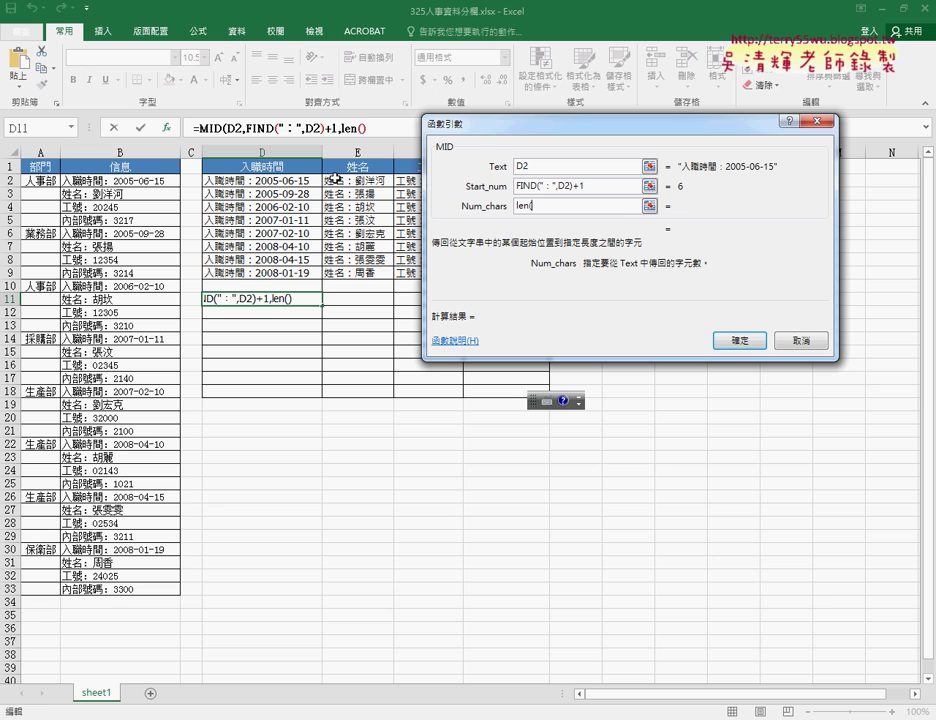
{"action": "left_click", "coordinate": [255, 181]}
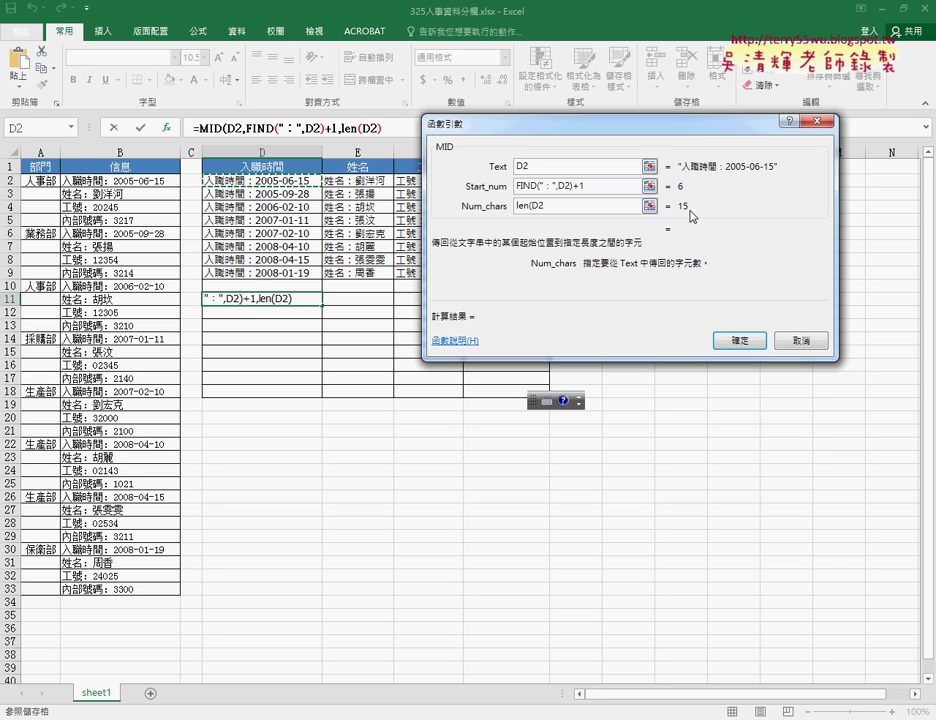
{"action": "type", "text": ")"}
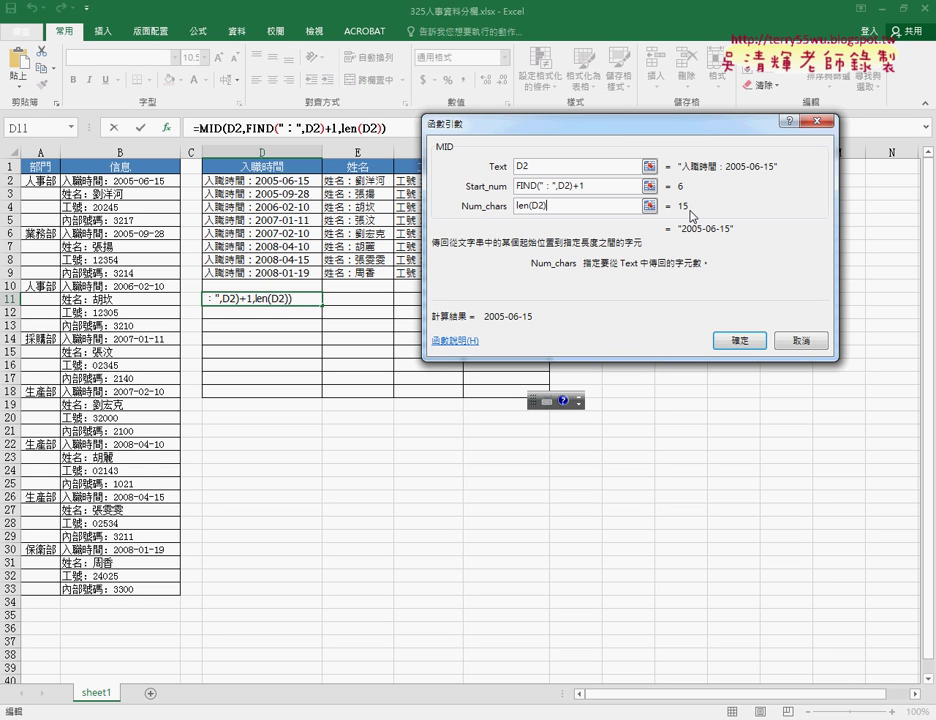
{"action": "type", "text": "-"}
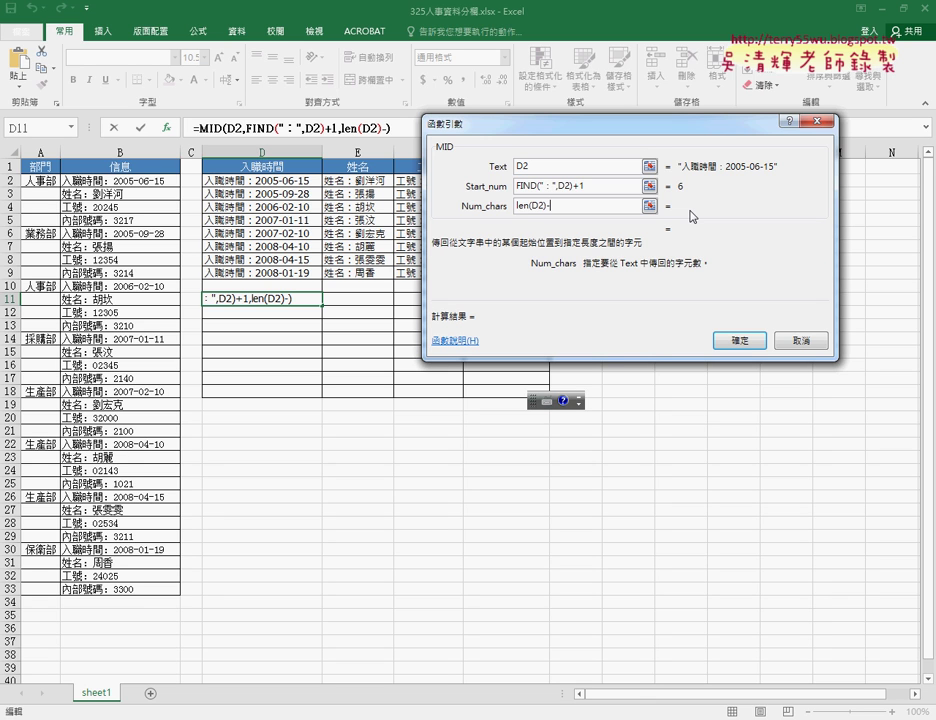
{"action": "key", "text": "ctrl+v"}
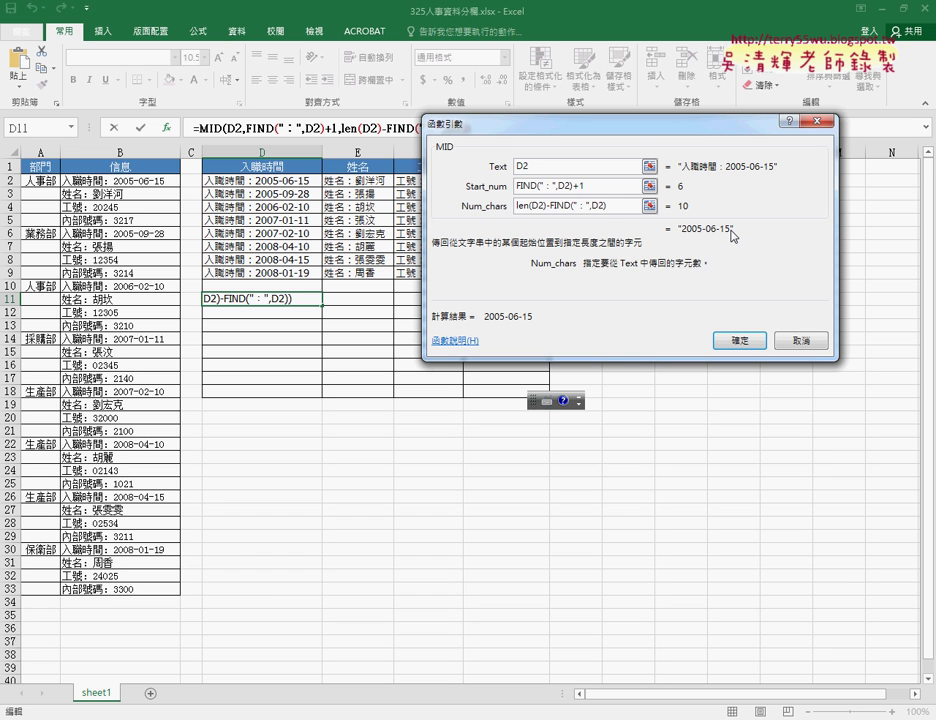
{"action": "left_click", "coordinate": [745, 343]}
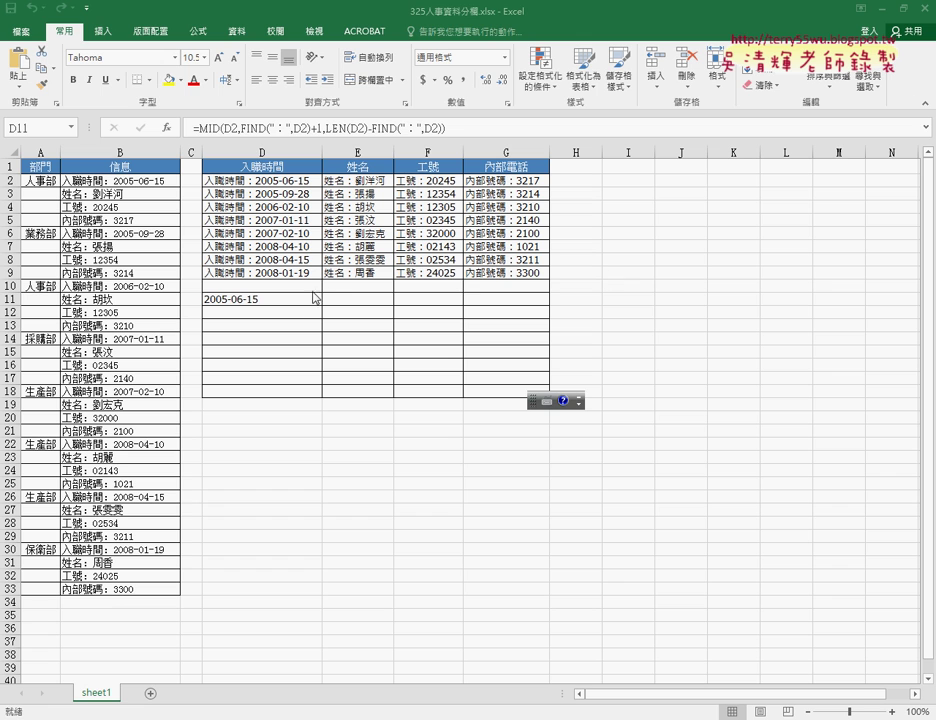
- Fill the MID formula across D11:G18, then copy that block and paste it over D2
{"action": "mouse_move", "coordinate": [321, 305]}
{"action": "left_mouse_down"}
{"action": "mouse_move", "coordinate": [551, 306]}
{"action": "mouse_move", "coordinate": [553, 394]}
{"action": "left_mouse_up"}
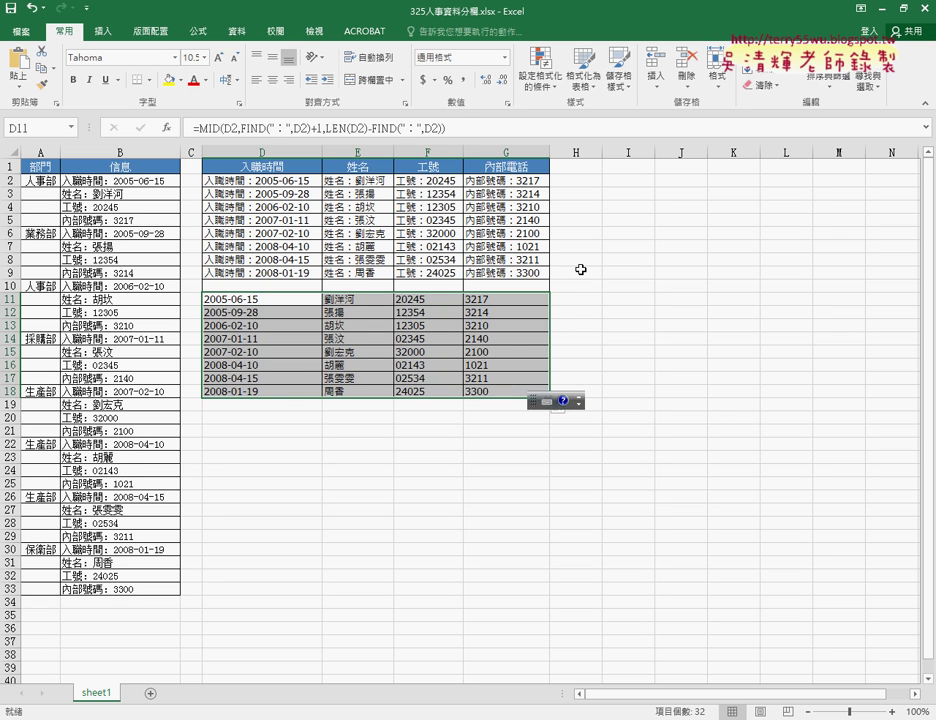
{"action": "key", "text": "ctrl+c"}
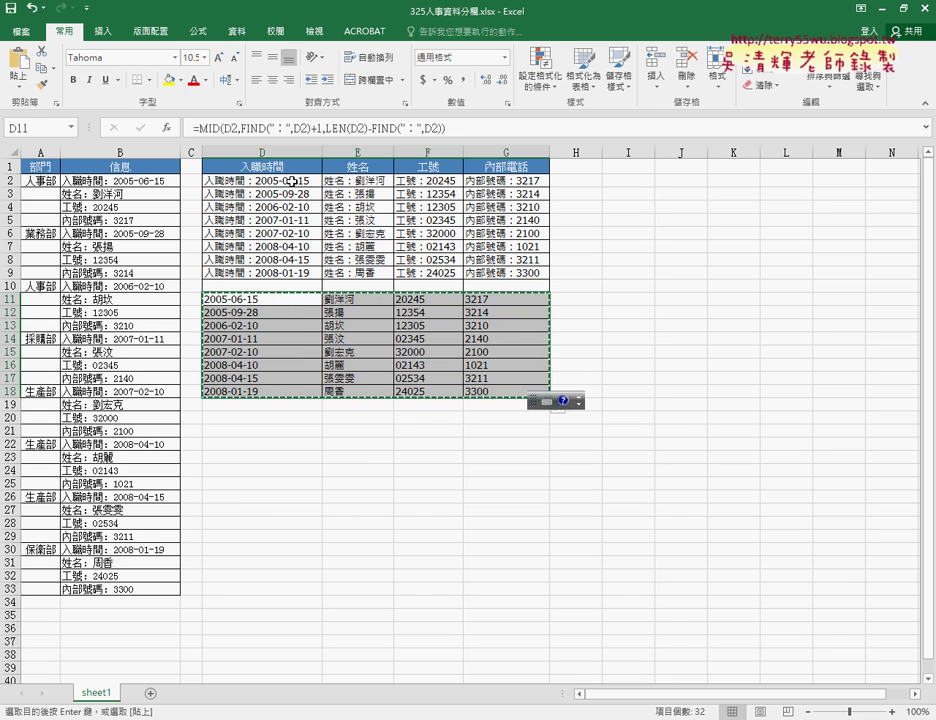
{"action": "left_click", "coordinate": [290, 181]}
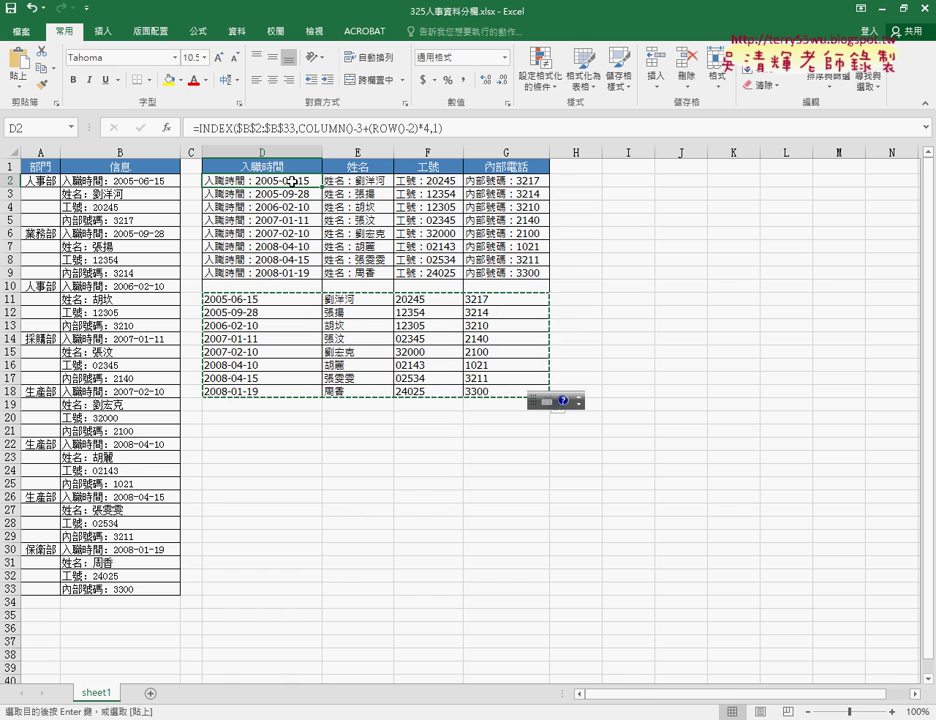
{"action": "key", "text": "ctrl+v"}
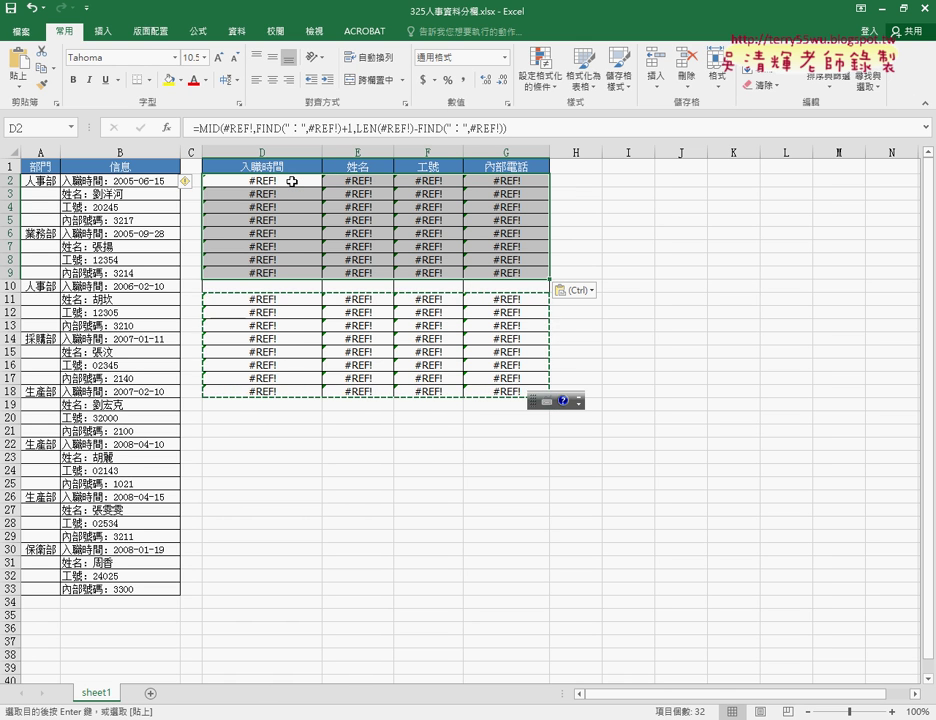
- Undo the #REF! paste and compare the MID formula in D11 with D2's INDEX formula
{"action": "key", "text": "ctrl+z"}
{"action": "left_click", "coordinate": [297, 299]}
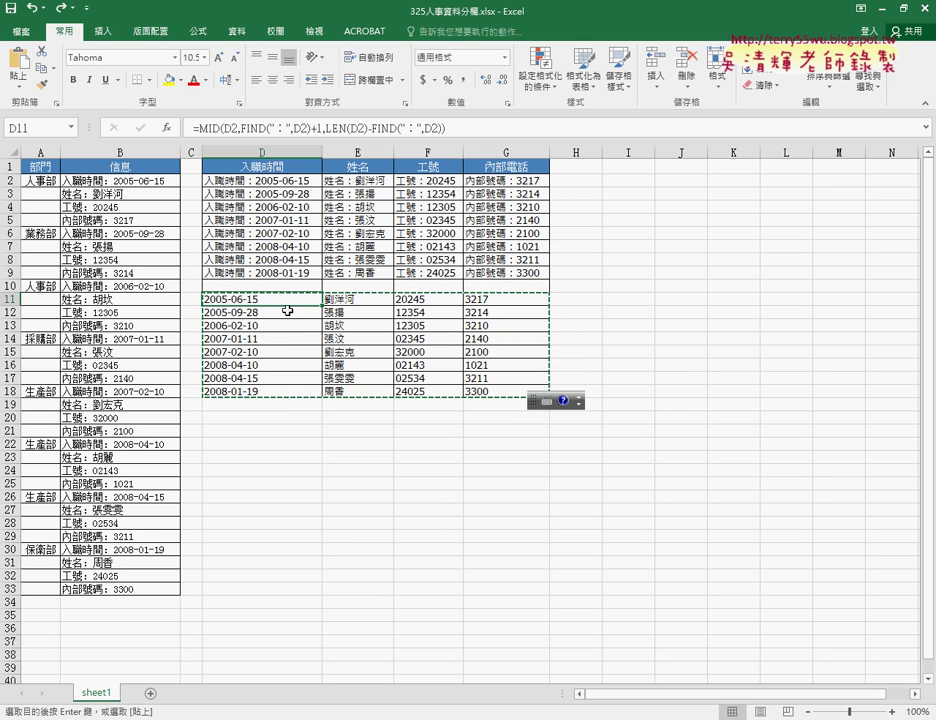
{"action": "left_click", "coordinate": [251, 178]}
- Paste Special only the formulas into D2:G9, which yields #REF! errors
{"action": "right_click", "coordinate": [251, 178]}
{"action": "mouse_move", "coordinate": [300, 261]}
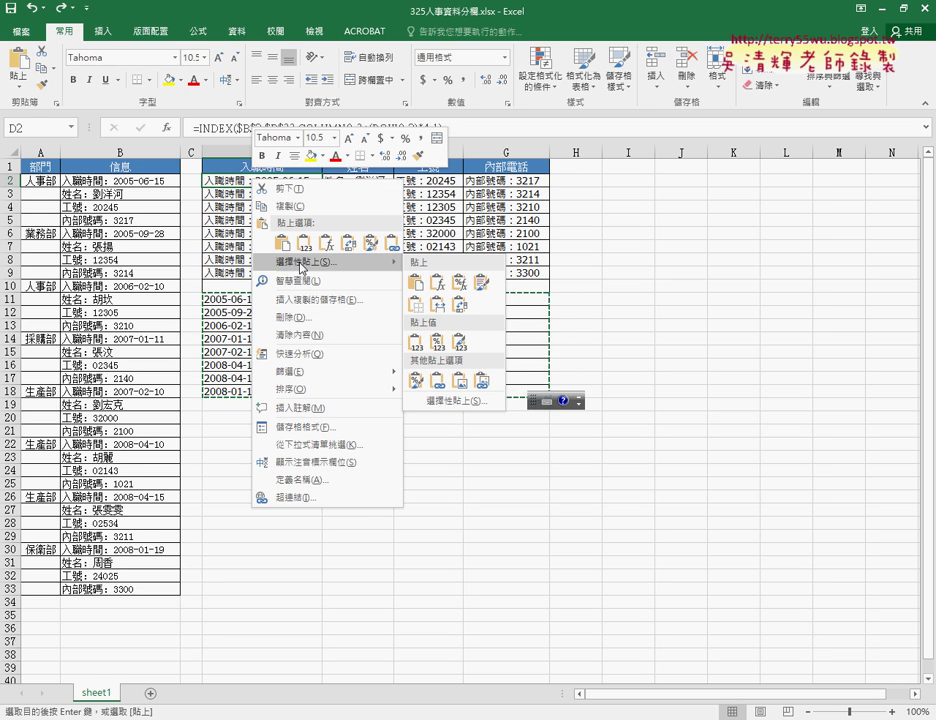
{"action": "left_click", "coordinate": [452, 400]}
{"action": "left_click_drag", "start_coordinate": [433, 262], "coordinate": [660, 112]}
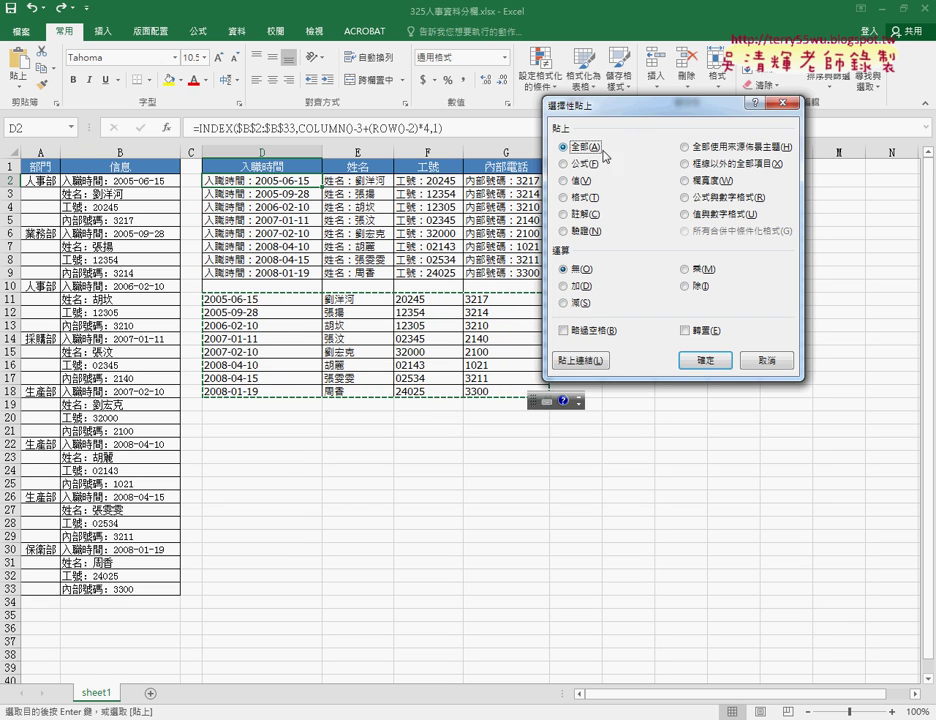
{"action": "left_click", "coordinate": [565, 164]}
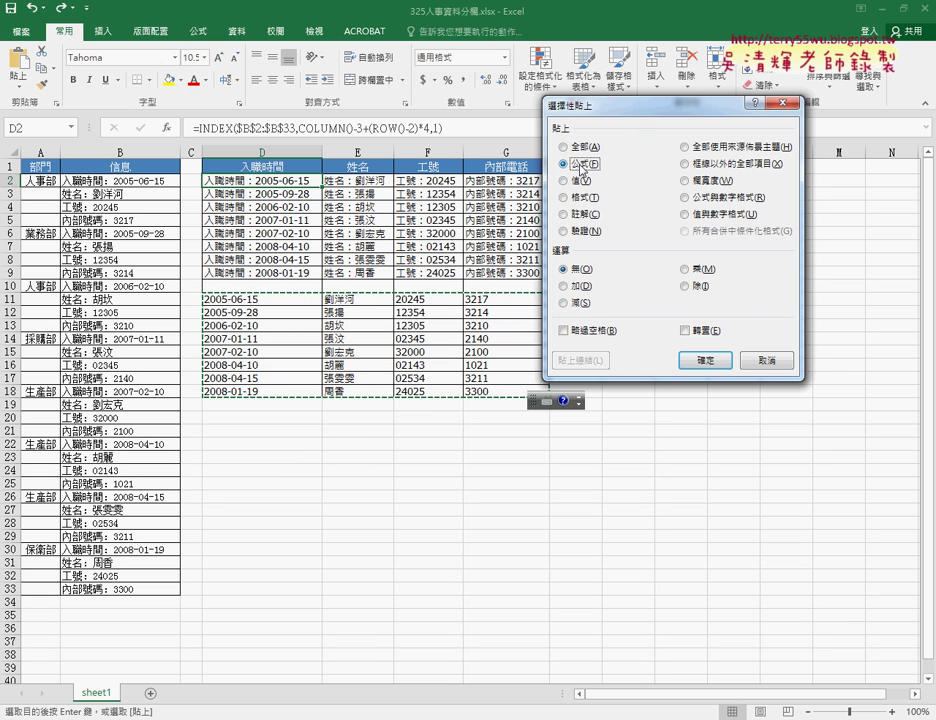
{"action": "left_click", "coordinate": [700, 359]}
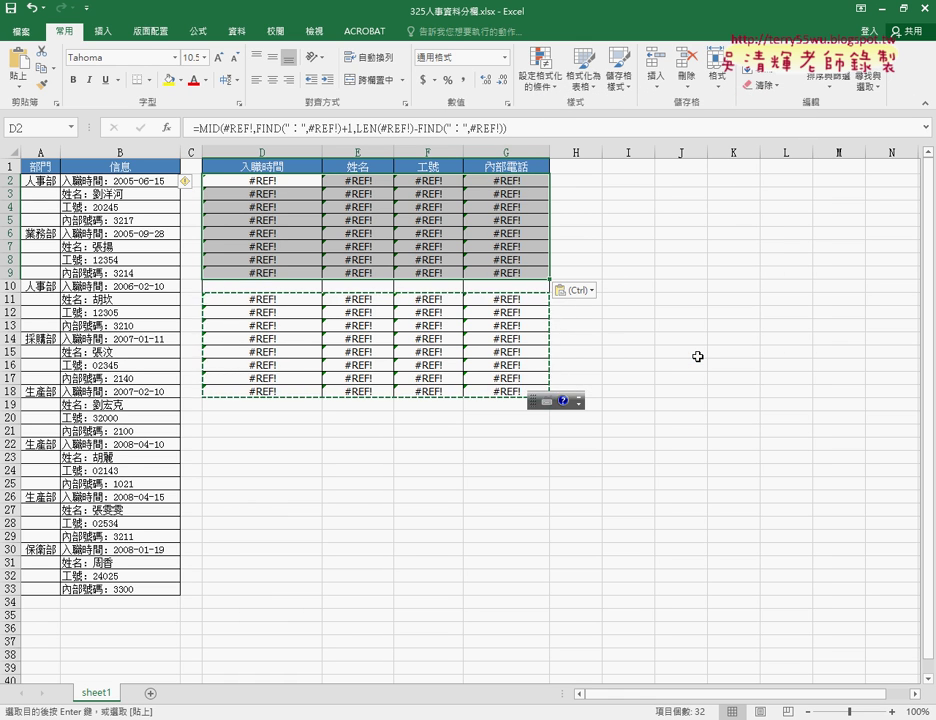
- Undo the formula paste and Paste Special values only into D2:G9
{"action": "key", "text": "ctrl+z"}
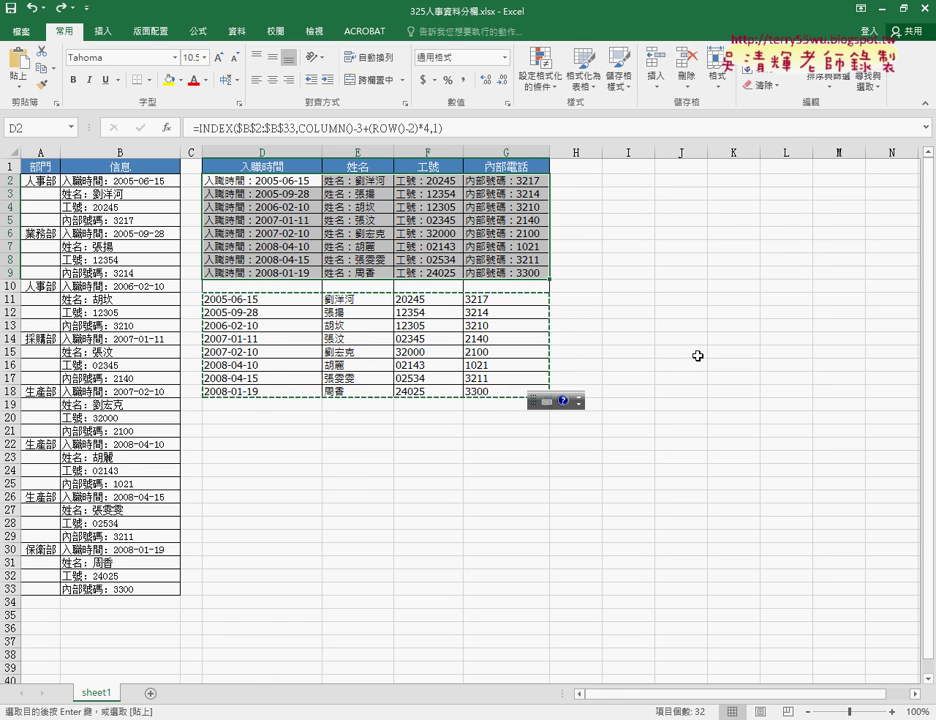
{"action": "right_click", "coordinate": [281, 182]}
{"action": "mouse_move", "coordinate": [340, 267]}
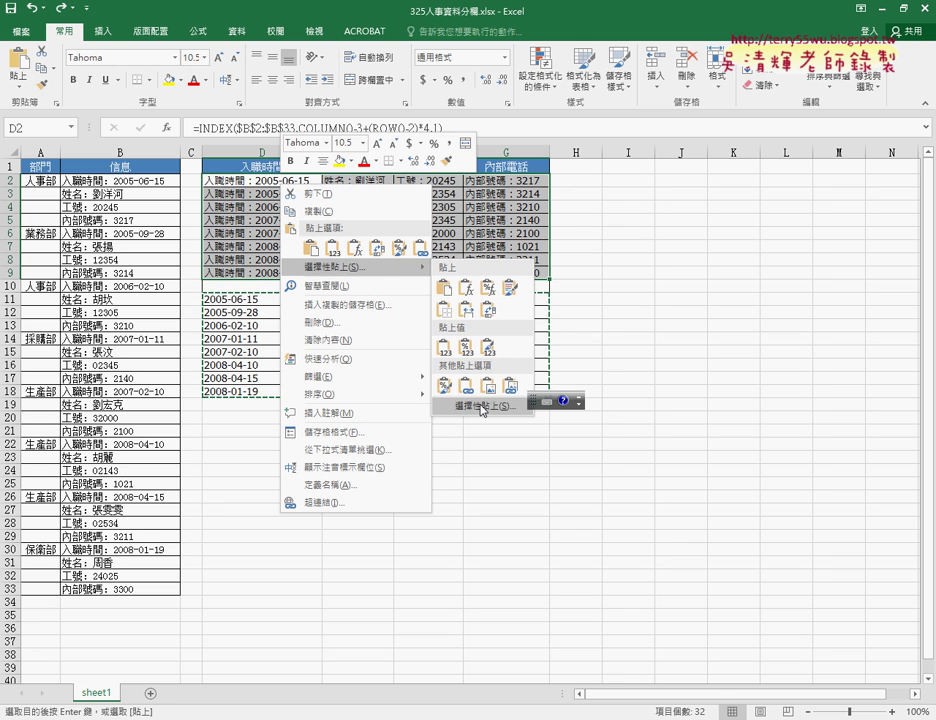
{"action": "left_click", "coordinate": [480, 406]}
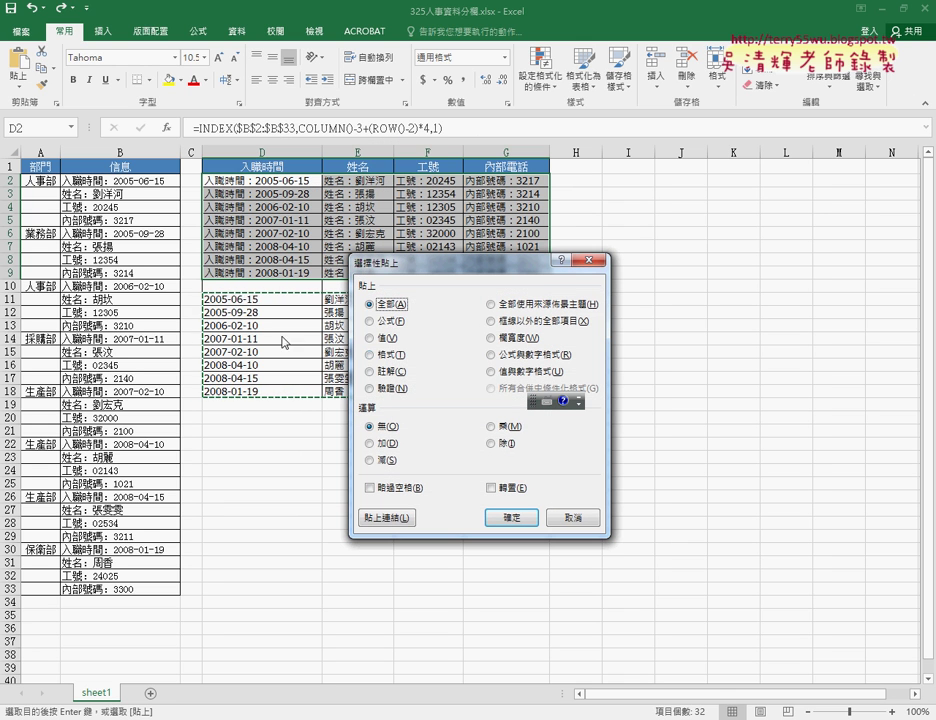
{"action": "left_click", "coordinate": [370, 338]}
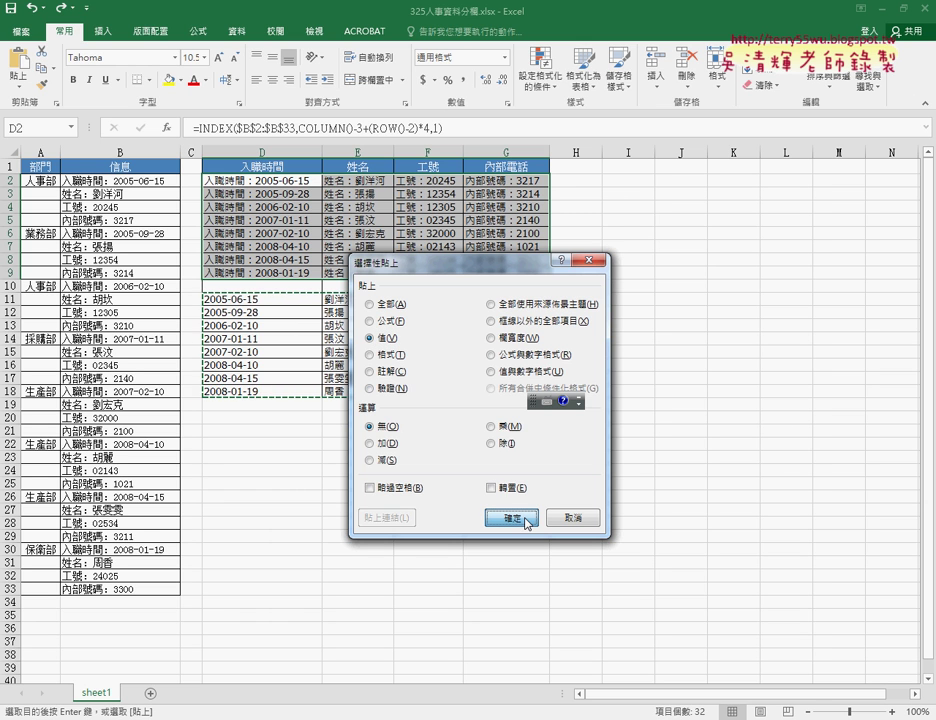
{"action": "left_click", "coordinate": [528, 520]}
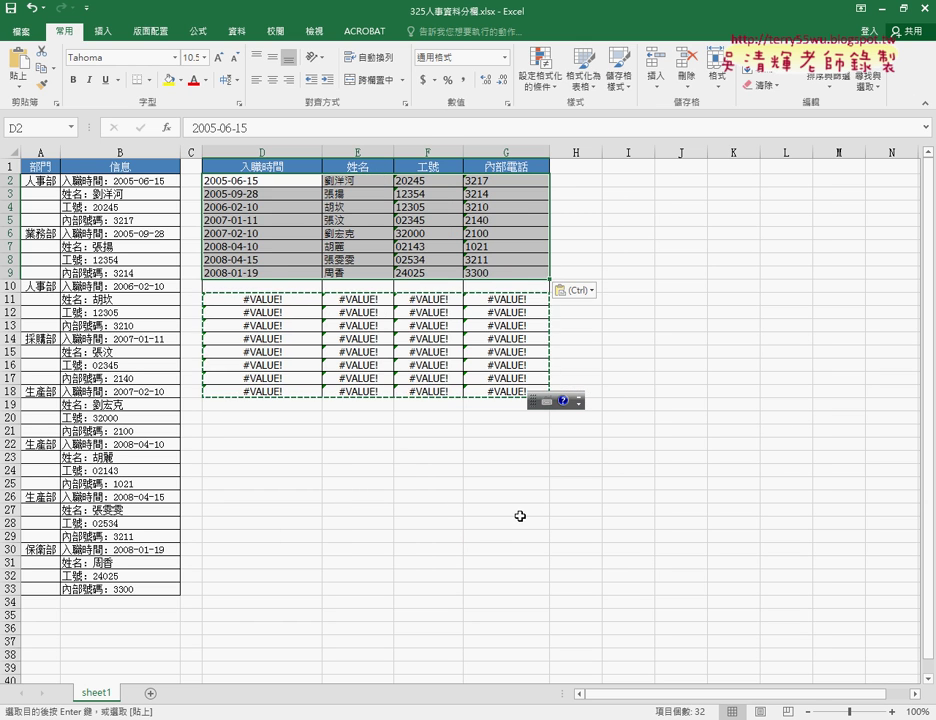
- Clear the #VALUE! results in D11:G18, then undo back to the original labels and split values
{"action": "left_click_drag", "start_coordinate": [248, 298], "coordinate": [521, 400]}
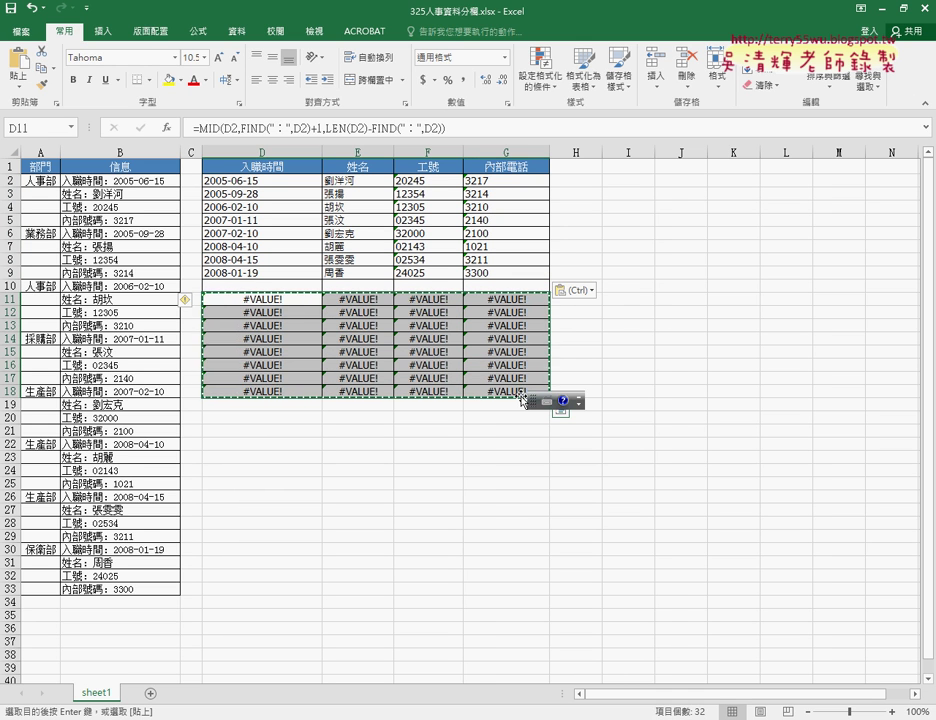
{"action": "key", "text": "Delete"}
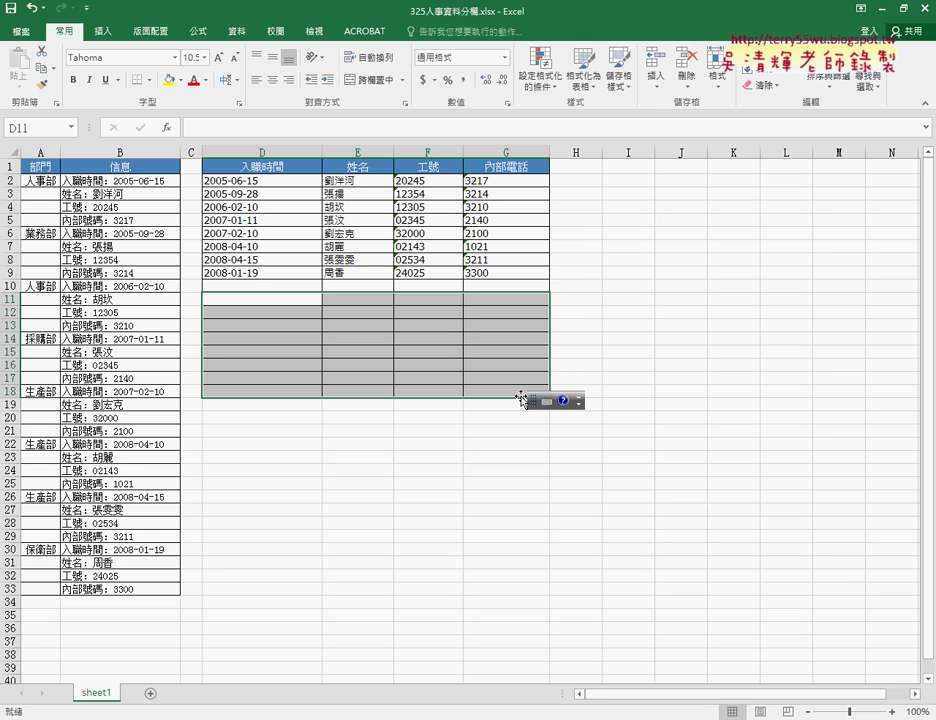
{"action": "key", "text": "ctrl+z"}
{"action": "key", "text": "ctrl+z"}
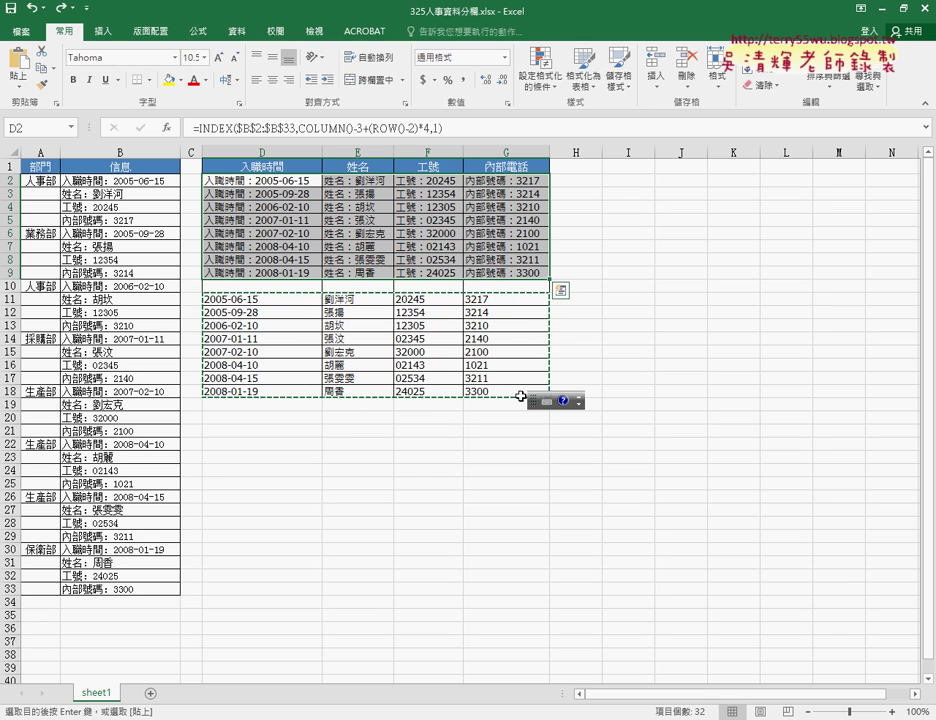
- Compare D11's MID formula with the INDEX formula in D2
{"action": "left_click", "coordinate": [258, 300]}
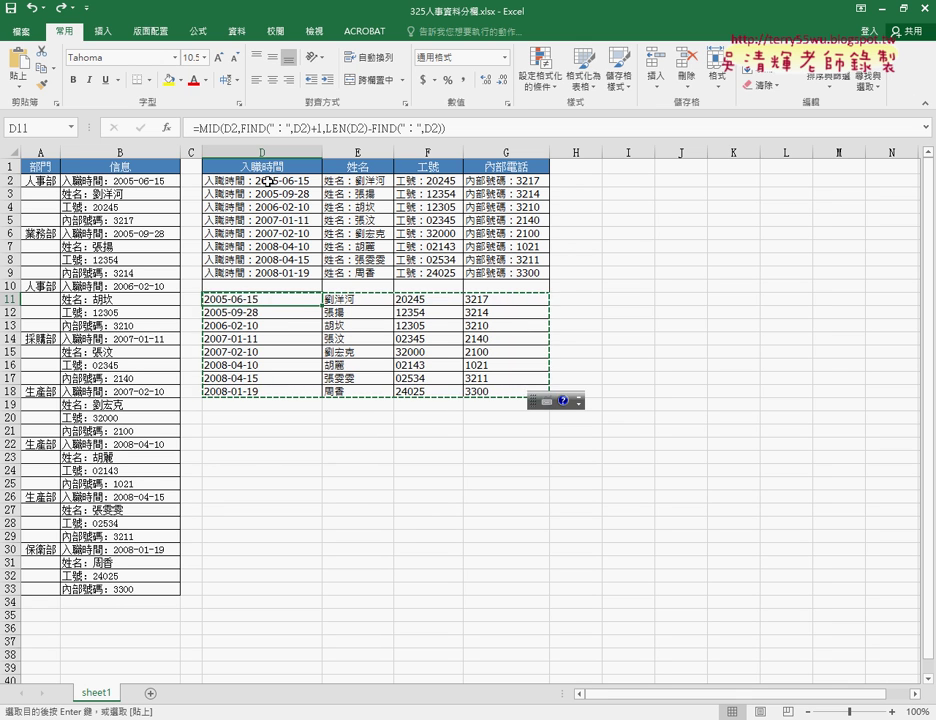
{"action": "left_click", "coordinate": [268, 181]}
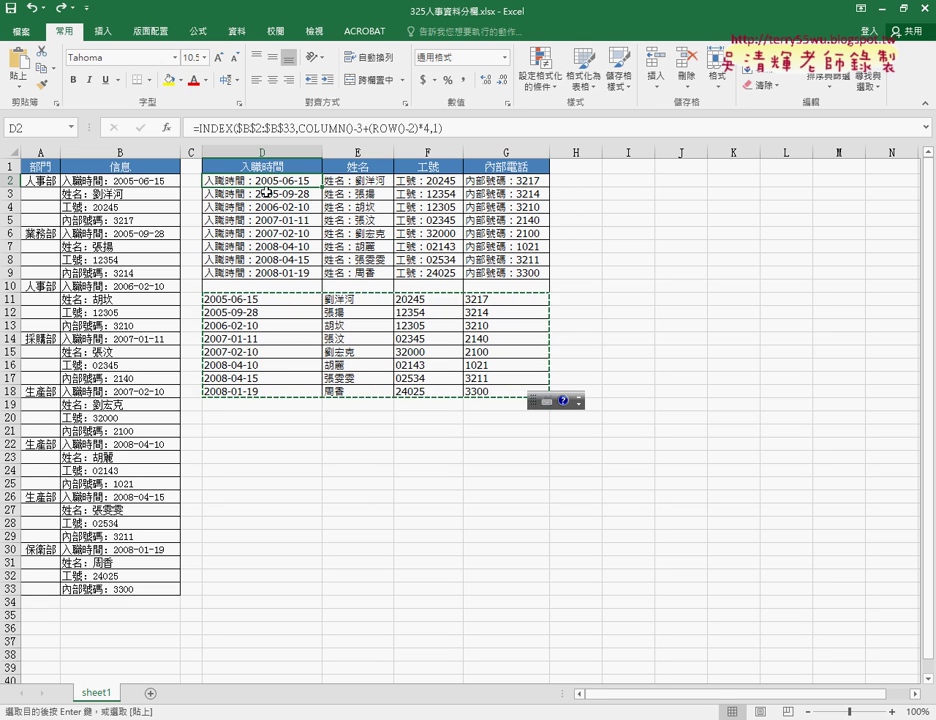
{"action": "left_click", "coordinate": [251, 302]}
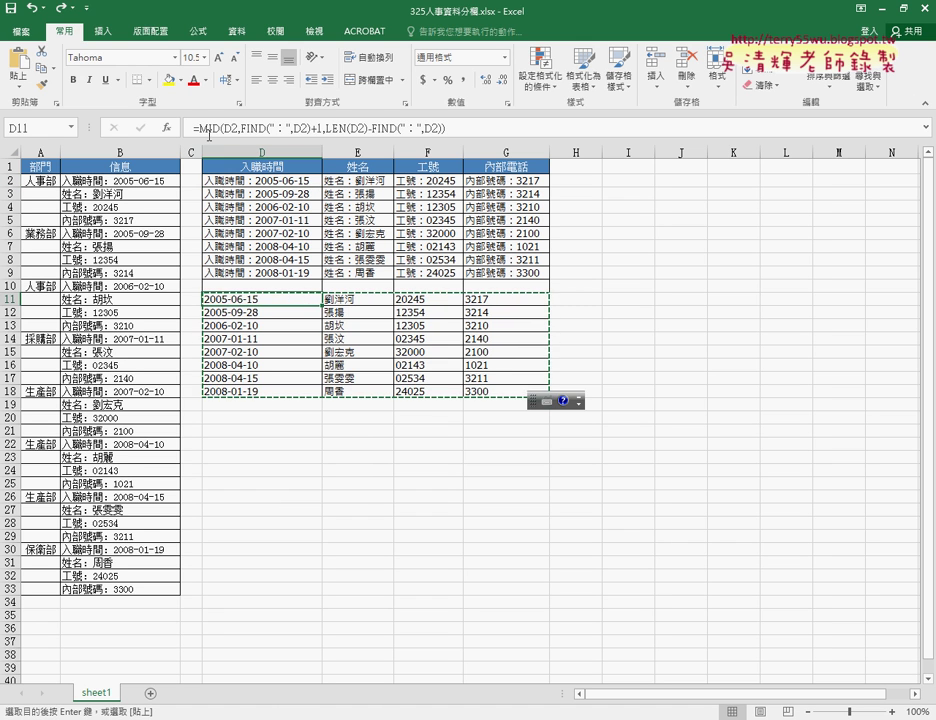
- Replace D11's MID character count with 99, keeping the 2005-06-15 result
{"action": "left_click", "coordinate": [300, 128]}
{"action": "key", "text": "ctrl+a"}
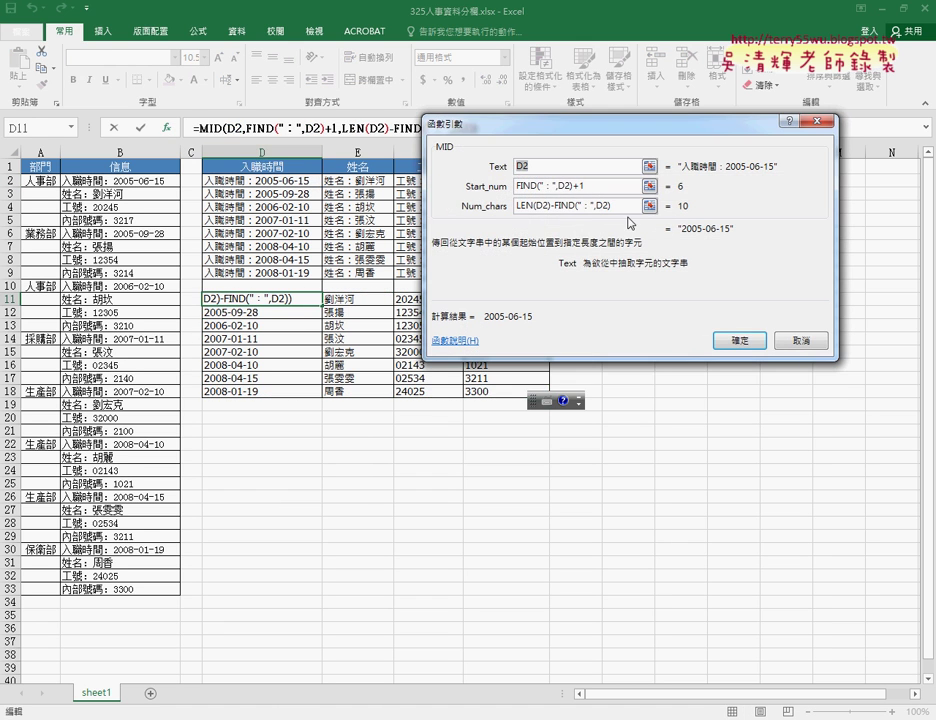
{"action": "left_click_drag", "start_coordinate": [611, 205], "coordinate": [491, 210]}
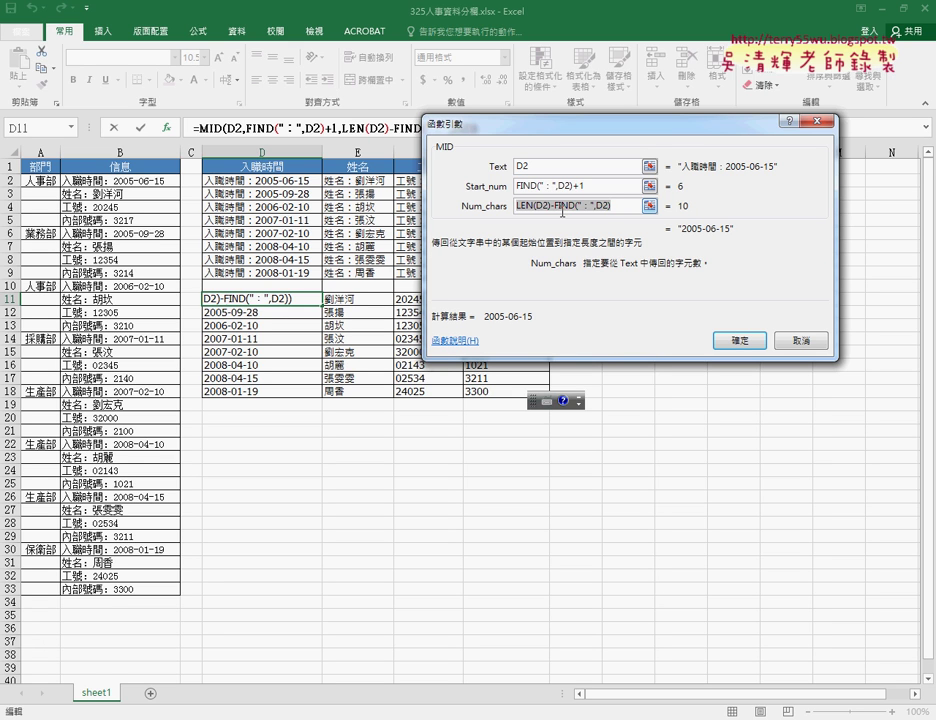
{"action": "type", "text": "99"}
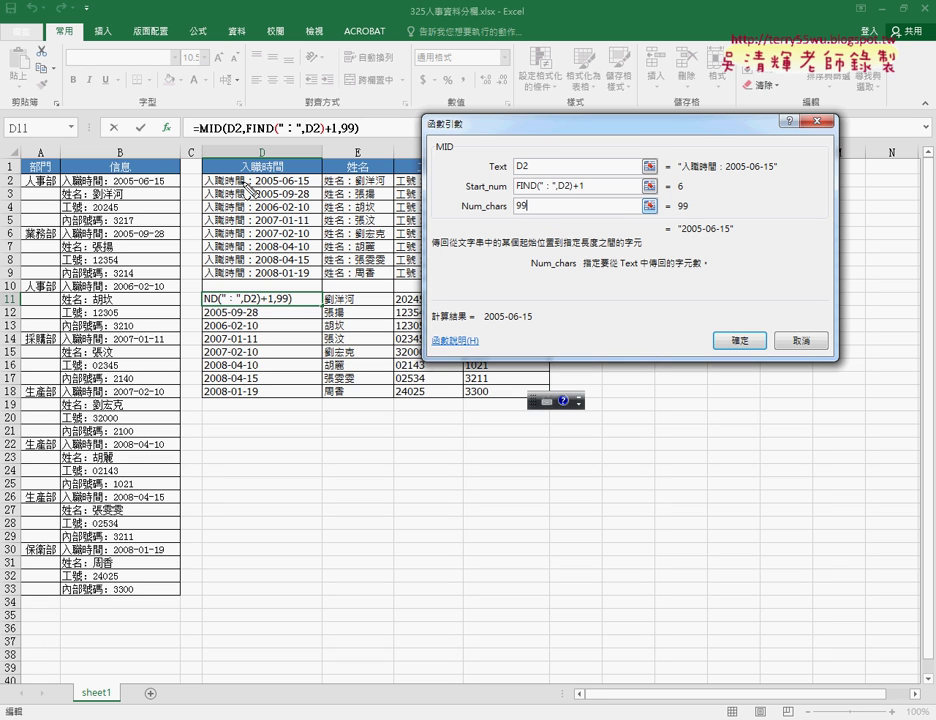
{"action": "mouse_move", "coordinate": [255, 190]}
{"action": "left_mouse_down"}
{"action": "mouse_move", "coordinate": [255, 170]}
{"action": "mouse_move", "coordinate": [322, 168]}
{"action": "left_mouse_up"}
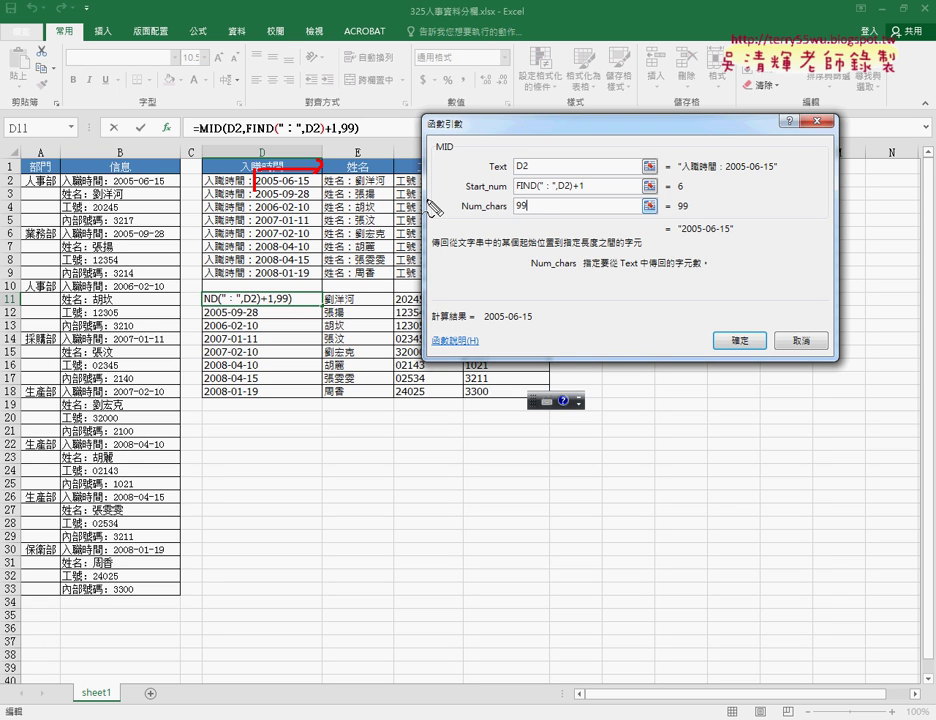
{"action": "left_click_drag", "start_coordinate": [527, 199], "coordinate": [521, 217]}
{"action": "key", "text": "Escape"}
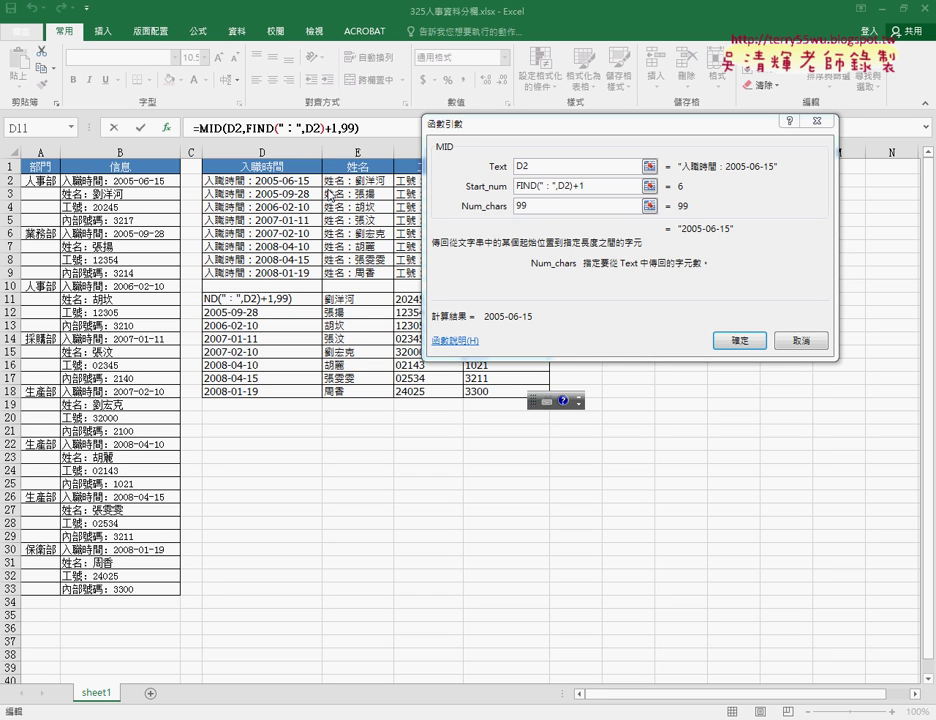
{"action": "left_click", "coordinate": [738, 340]}
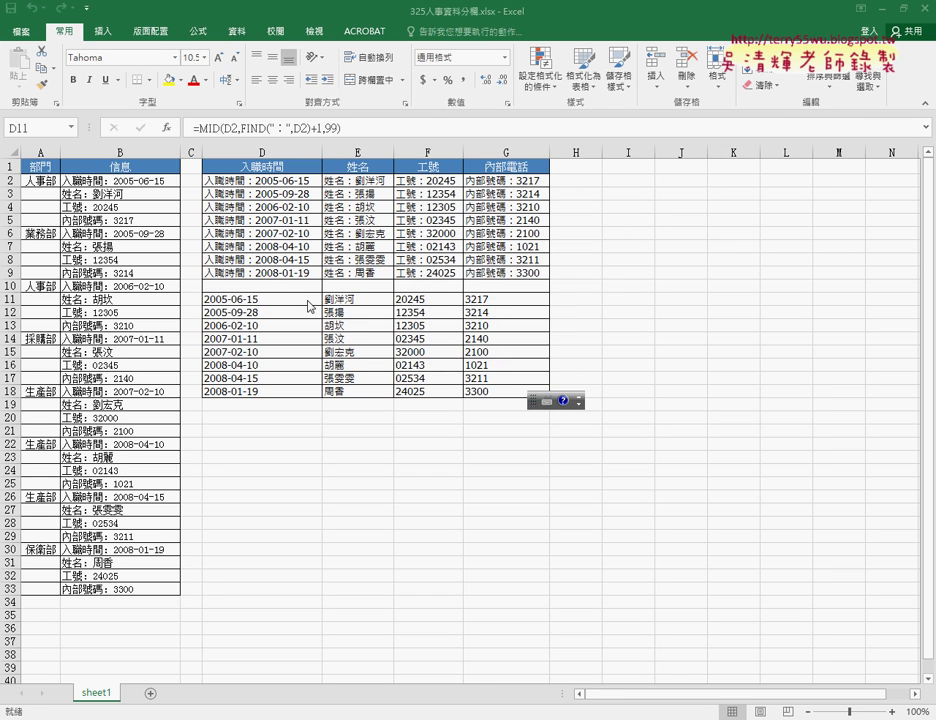
- Fill D11's formula across to G11 and down to row 18, then review its MID arguments
{"action": "left_click_drag", "start_coordinate": [322, 305], "coordinate": [540, 306]}
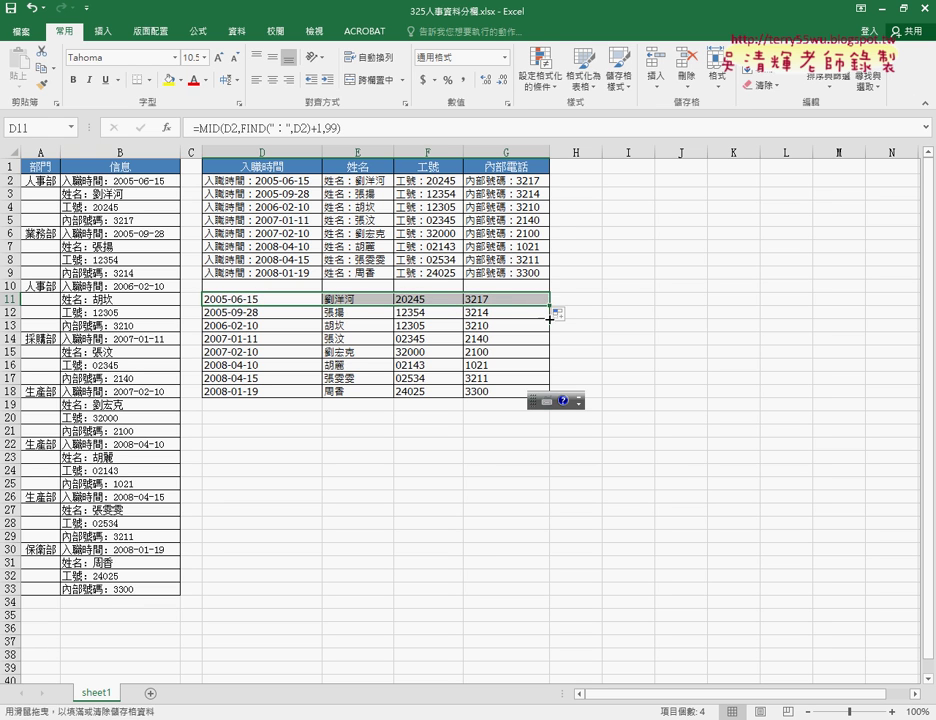
{"action": "double_click", "coordinate": [549, 305]}
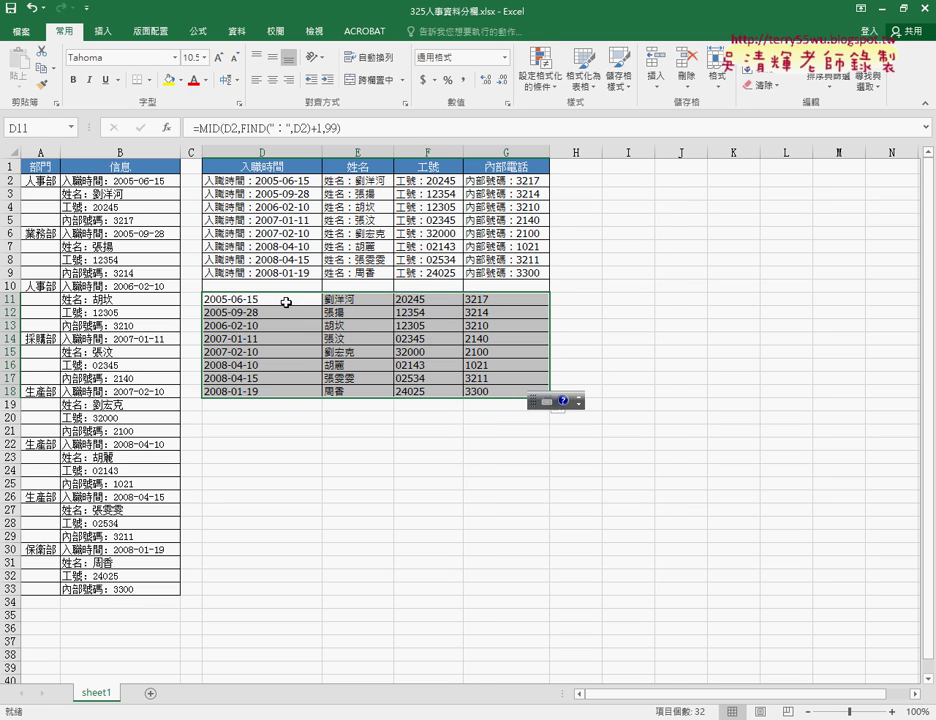
{"action": "left_click", "coordinate": [286, 302]}
{"action": "left_click", "coordinate": [170, 128]}
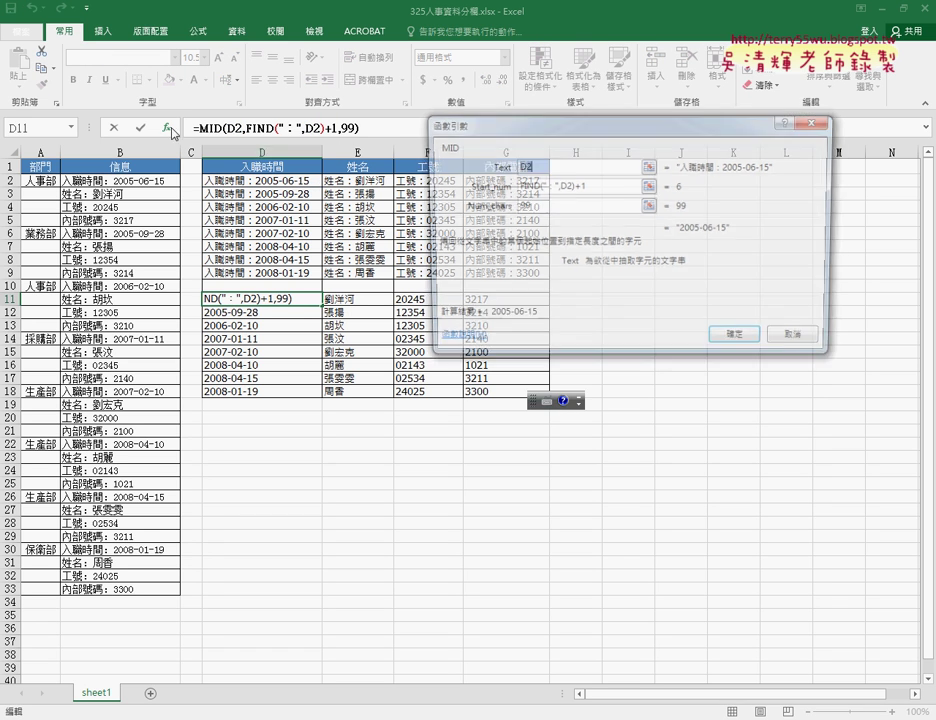
{"action": "key", "text": "Tab"}
{"action": "key", "text": "Tab"}
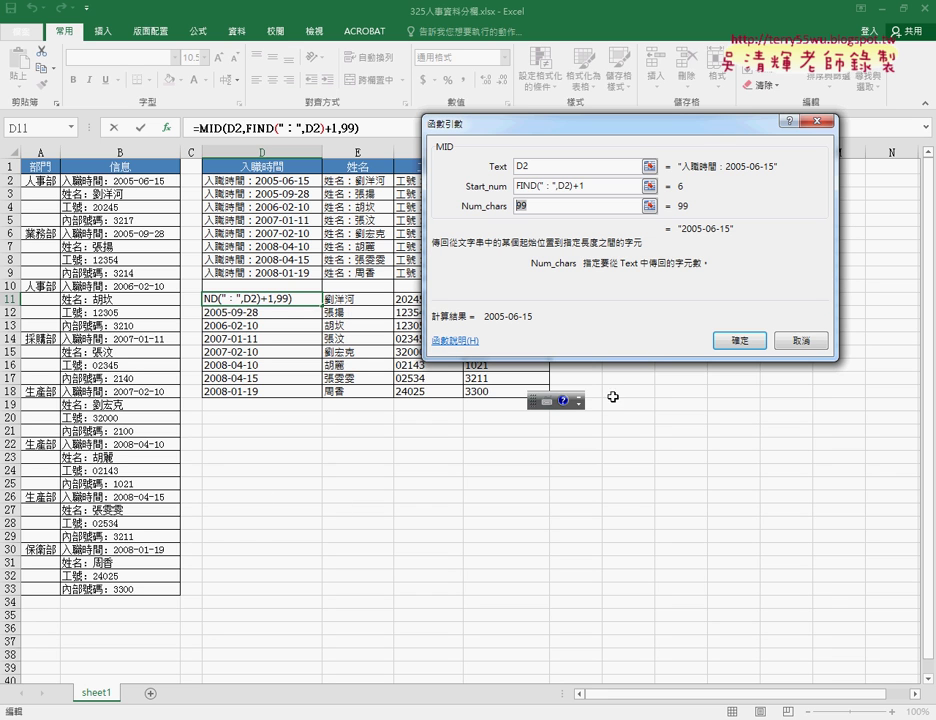
- Leave the MID formula unchanged and clear the split results from D11:G18
{"action": "left_click", "coordinate": [740, 341]}
{"action": "left_click_drag", "start_coordinate": [281, 299], "coordinate": [540, 391]}
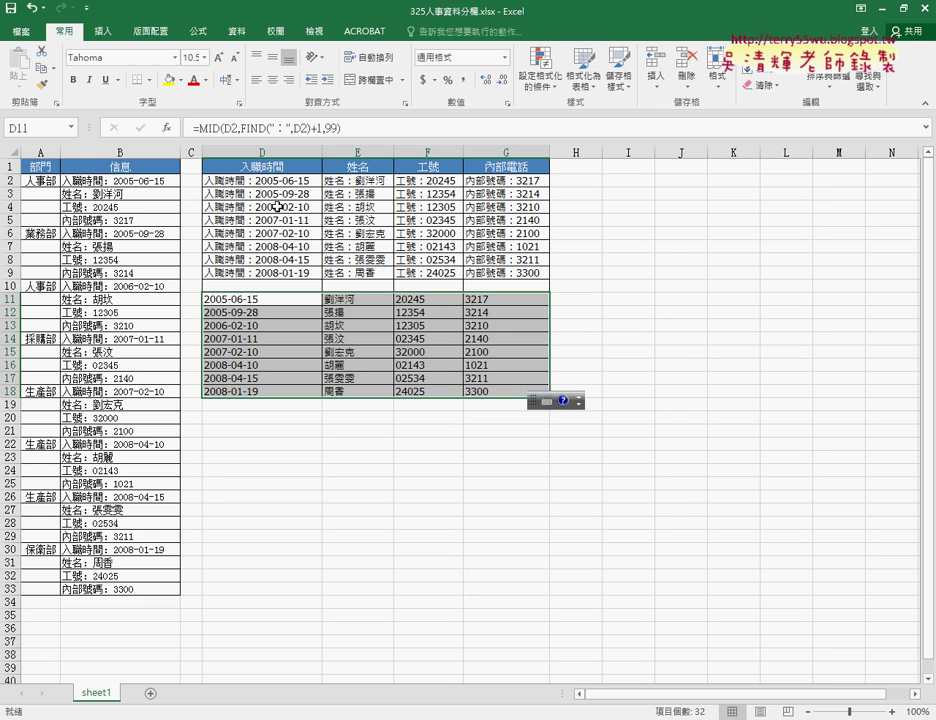
{"action": "key", "text": "ctrl+z"}
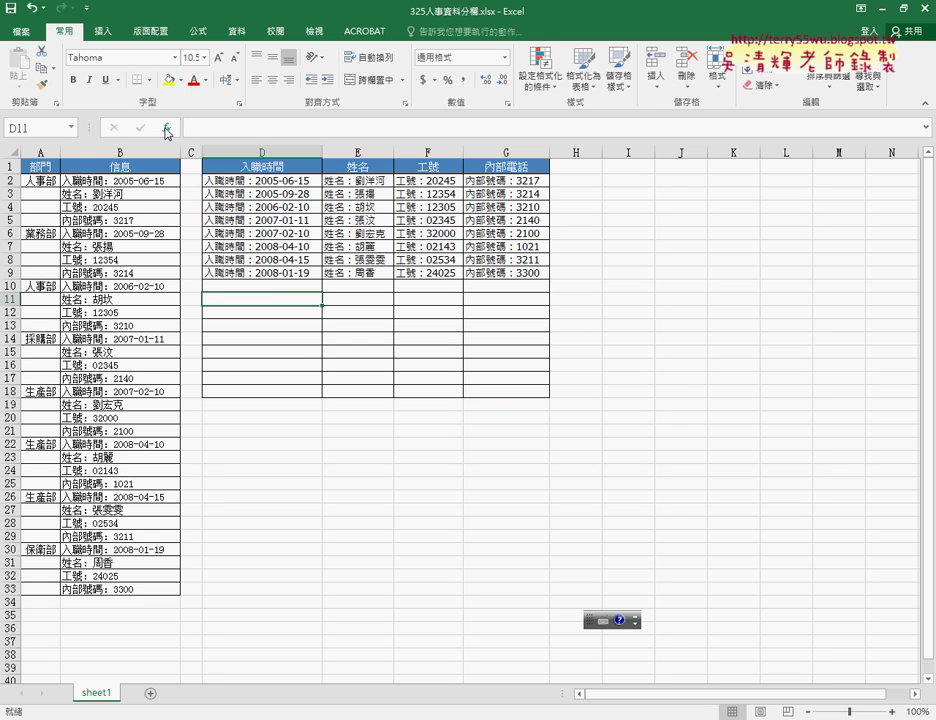
- Begin a D11 formula from the function list, noting the 入職時間 header is 4 characters
{"action": "left_click", "coordinate": [167, 131]}
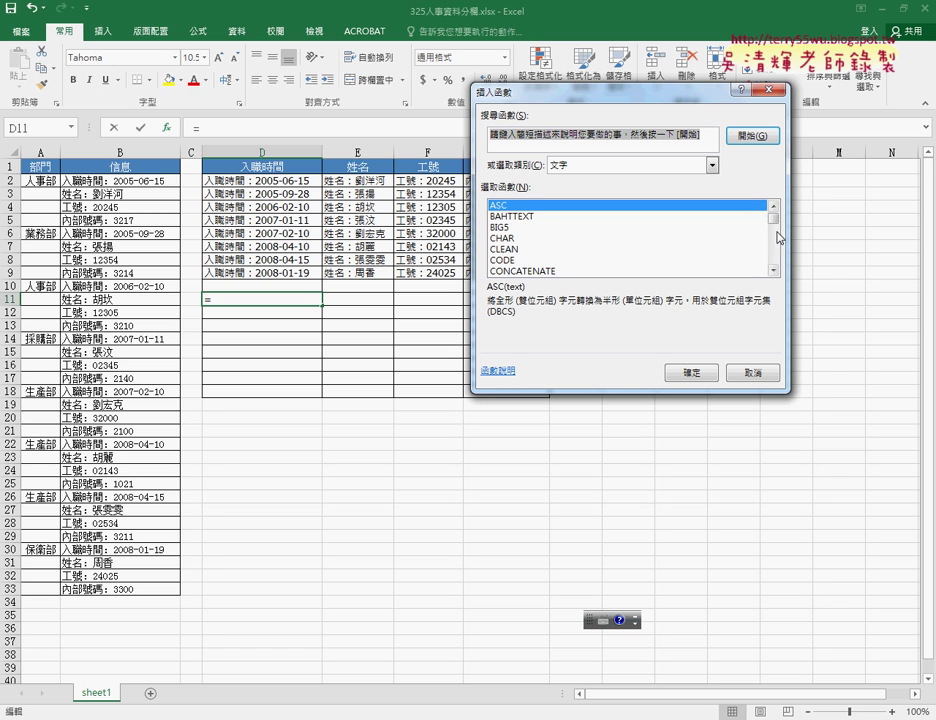
{"action": "left_click", "coordinate": [773, 270]}
{"action": "left_click", "coordinate": [773, 270]}
{"action": "left_click", "coordinate": [773, 270]}
{"action": "left_click", "coordinate": [773, 270]}
{"action": "left_click", "coordinate": [773, 270]}
{"action": "left_click", "coordinate": [773, 270]}
{"action": "left_click", "coordinate": [773, 270]}
{"action": "left_click", "coordinate": [773, 270]}
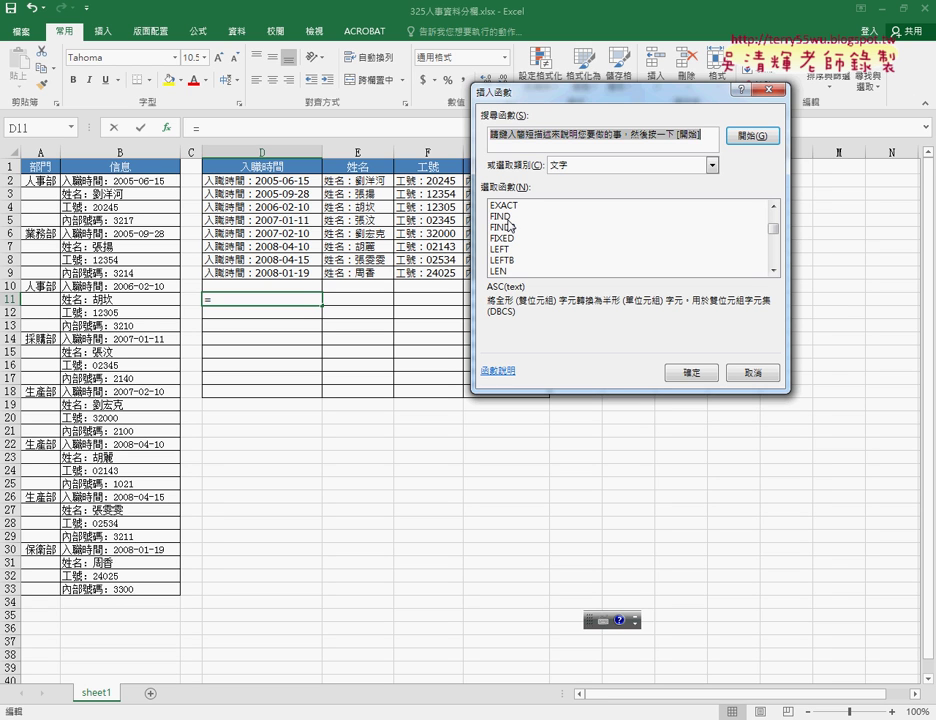
{"action": "left_click", "coordinate": [507, 216]}
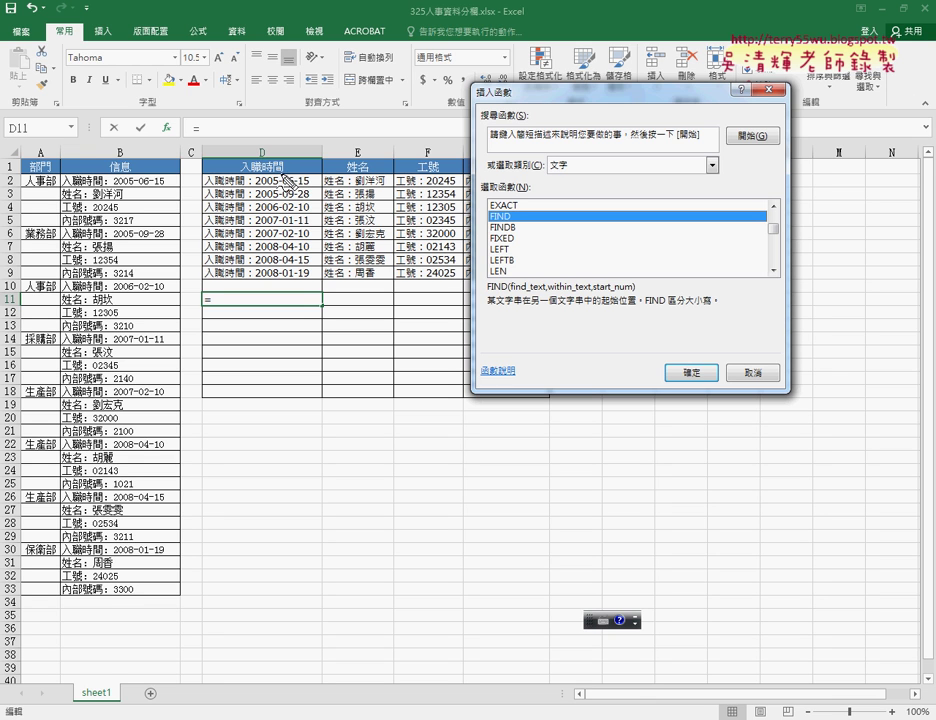
{"action": "left_click_drag", "start_coordinate": [281, 181], "coordinate": [290, 180]}
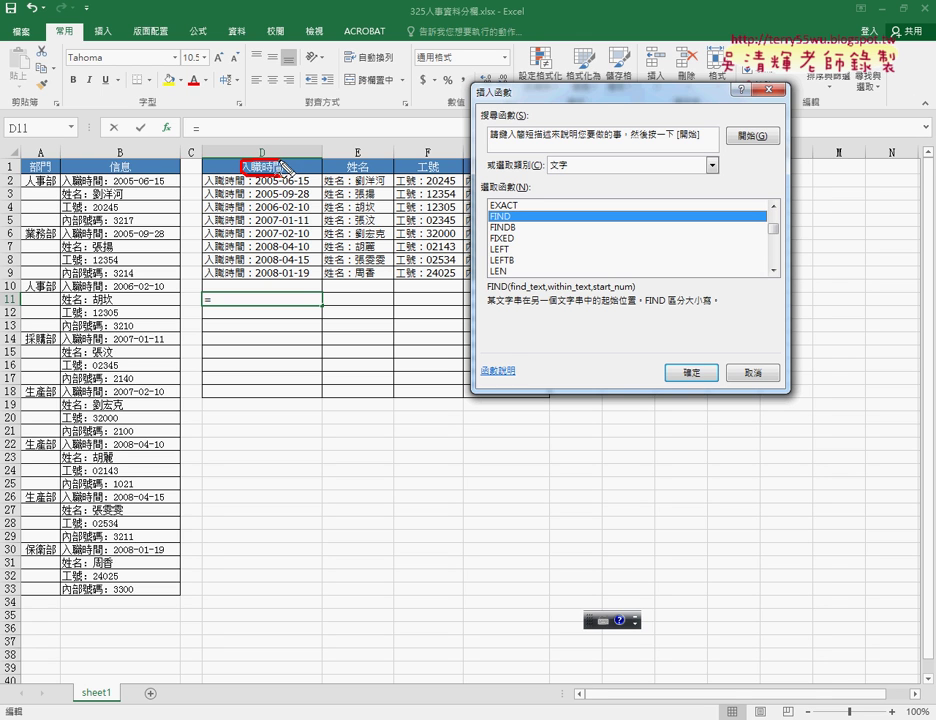
{"action": "left_click_drag", "start_coordinate": [204, 190], "coordinate": [250, 185]}
{"action": "mouse_move", "coordinate": [268, 124]}
{"action": "left_mouse_down"}
{"action": "mouse_move", "coordinate": [286, 140]}
{"action": "mouse_move", "coordinate": [272, 156]}
{"action": "left_mouse_up"}
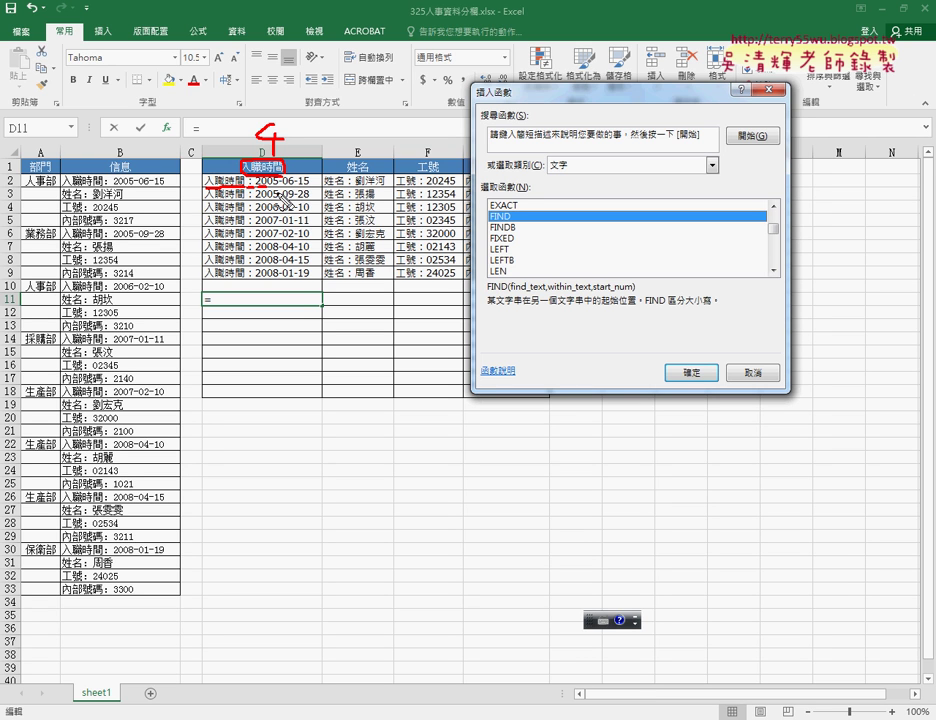
{"action": "key", "text": "Escape"}
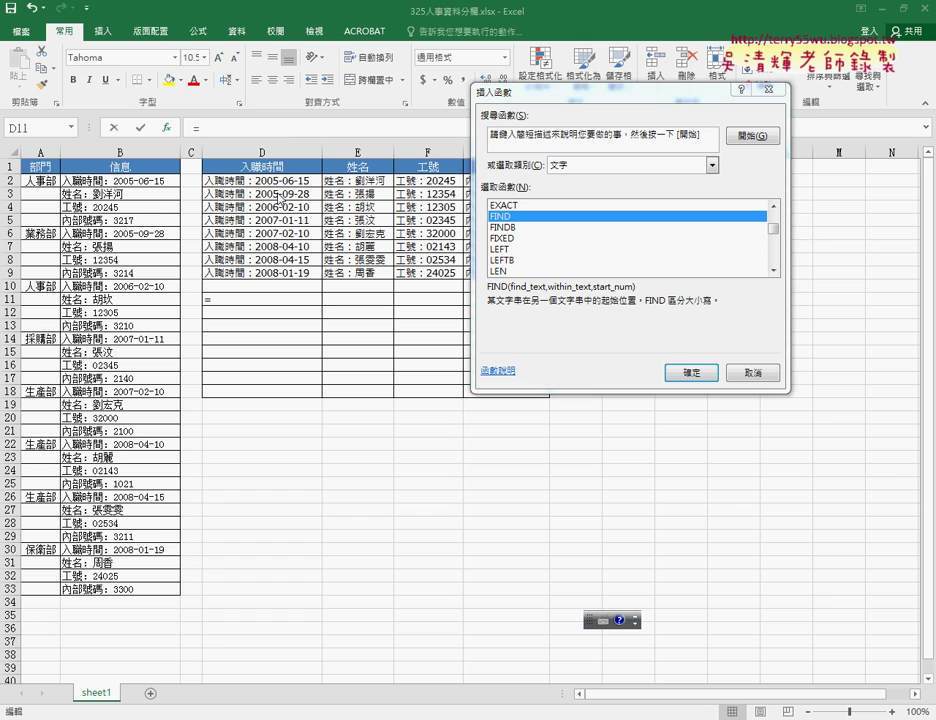
- Enter =LEN(D1) in D11, returning 4
{"action": "left_click", "coordinate": [514, 271]}
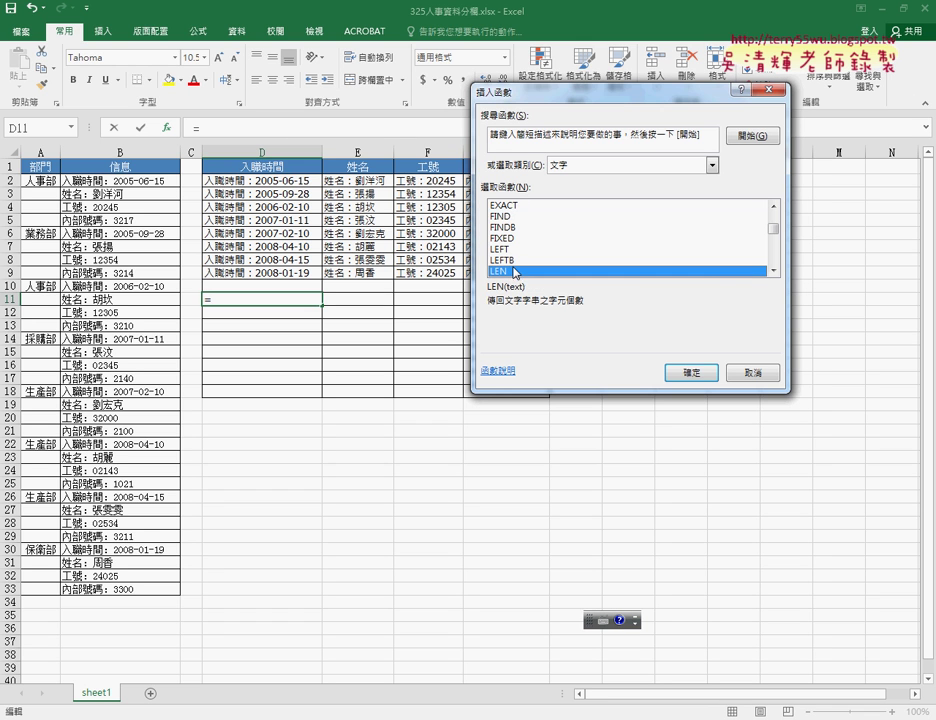
{"action": "double_click", "coordinate": [514, 271]}
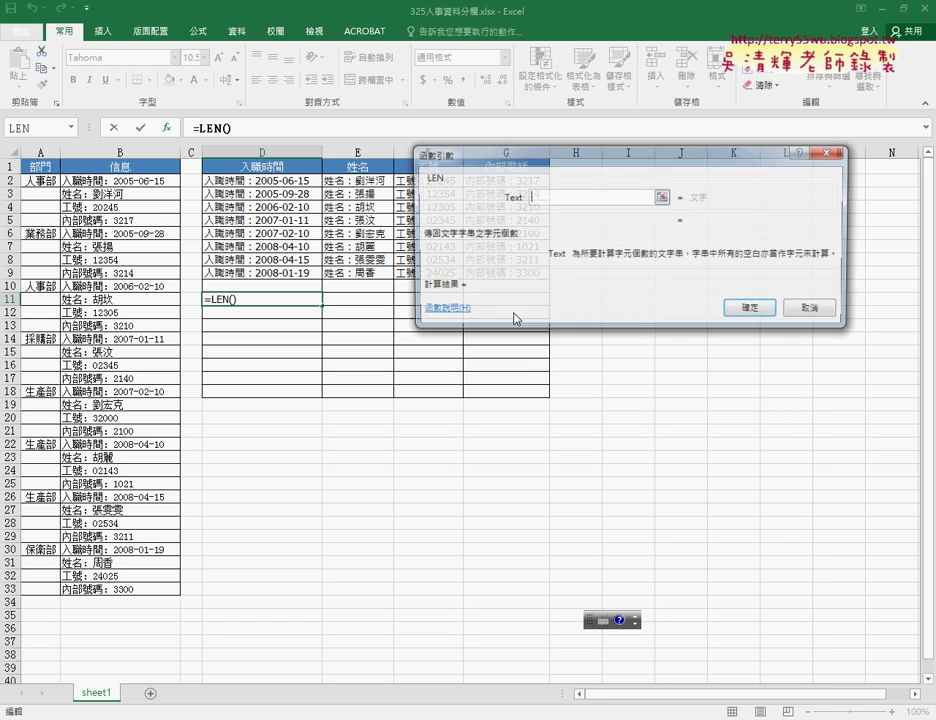
{"action": "left_click", "coordinate": [295, 166]}
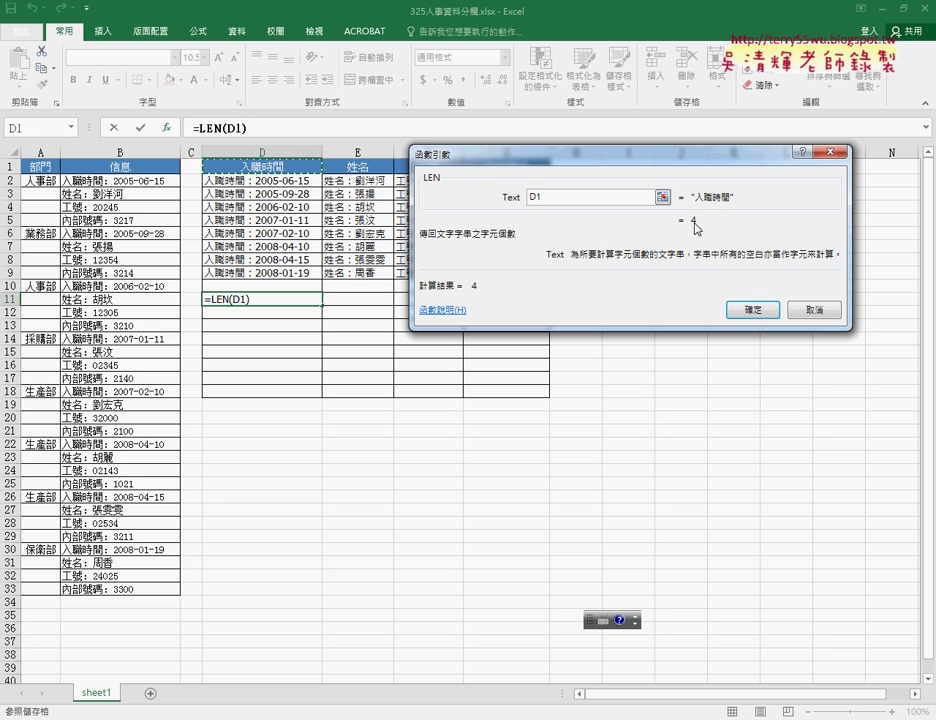
{"action": "left_click", "coordinate": [753, 308]}
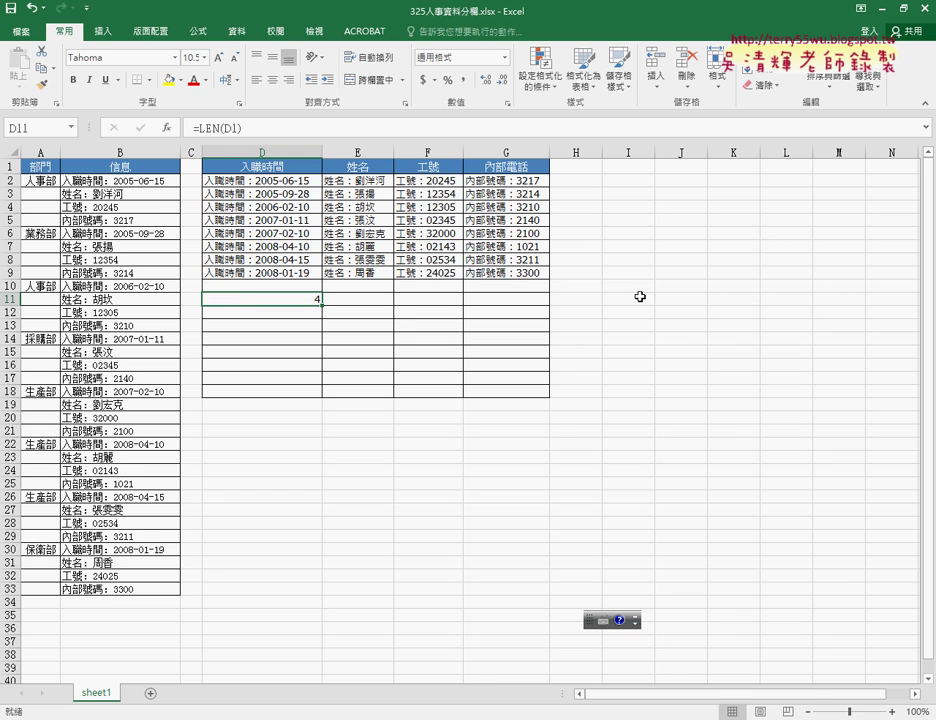
- Cut LEN(D1) out of D11 and insert the MID function in its place
{"action": "left_click_drag", "start_coordinate": [244, 128], "coordinate": [193, 128]}
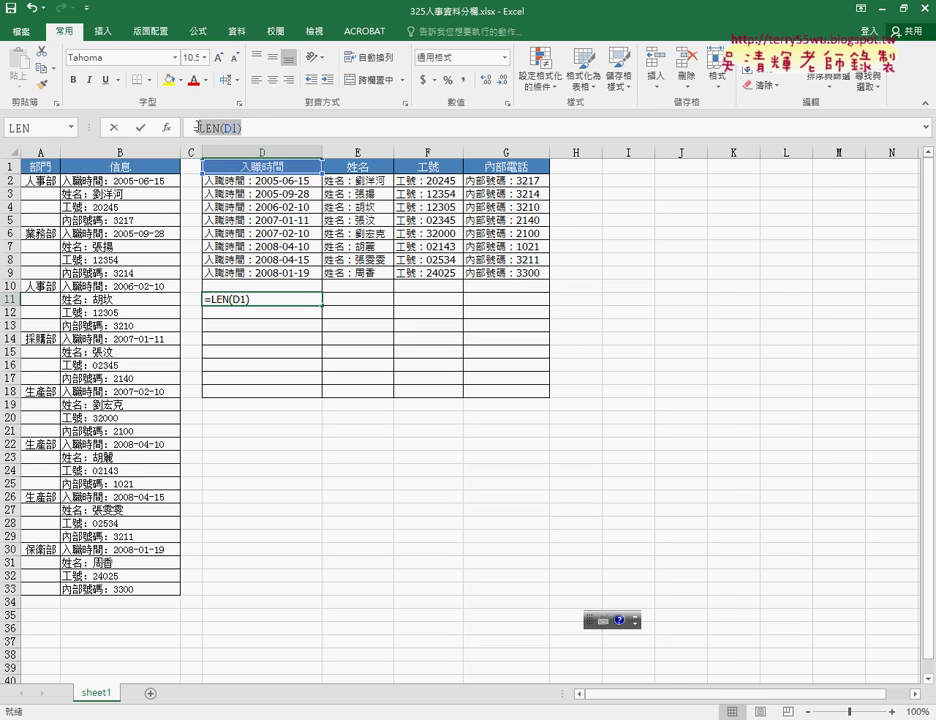
{"action": "right_click", "coordinate": [212, 130]}
{"action": "left_click", "coordinate": [245, 136]}
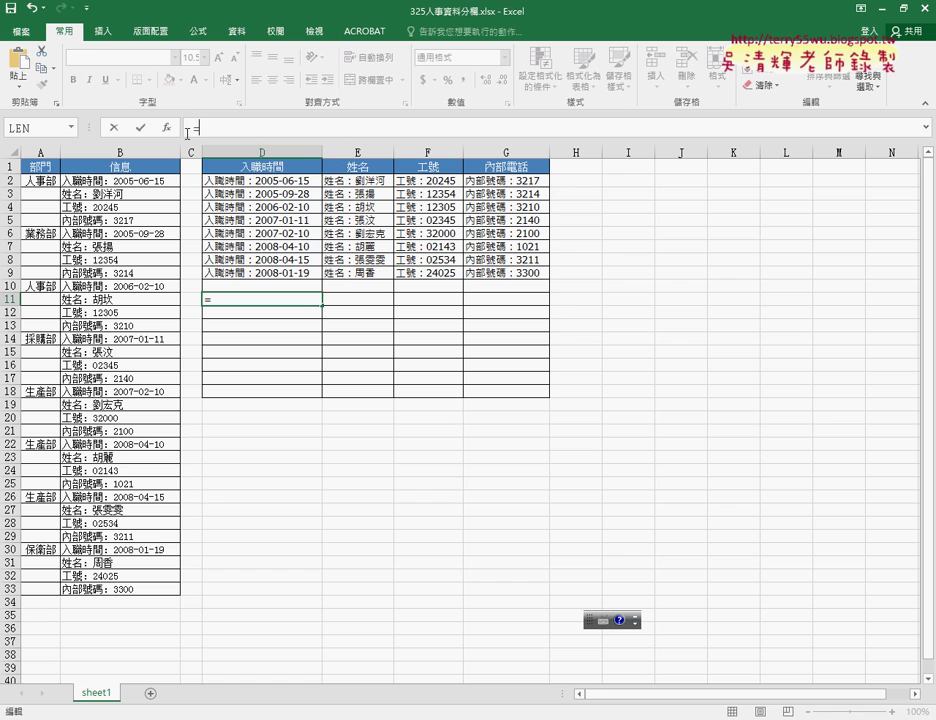
{"action": "left_click", "coordinate": [168, 128]}
{"action": "left_click", "coordinate": [583, 166]}
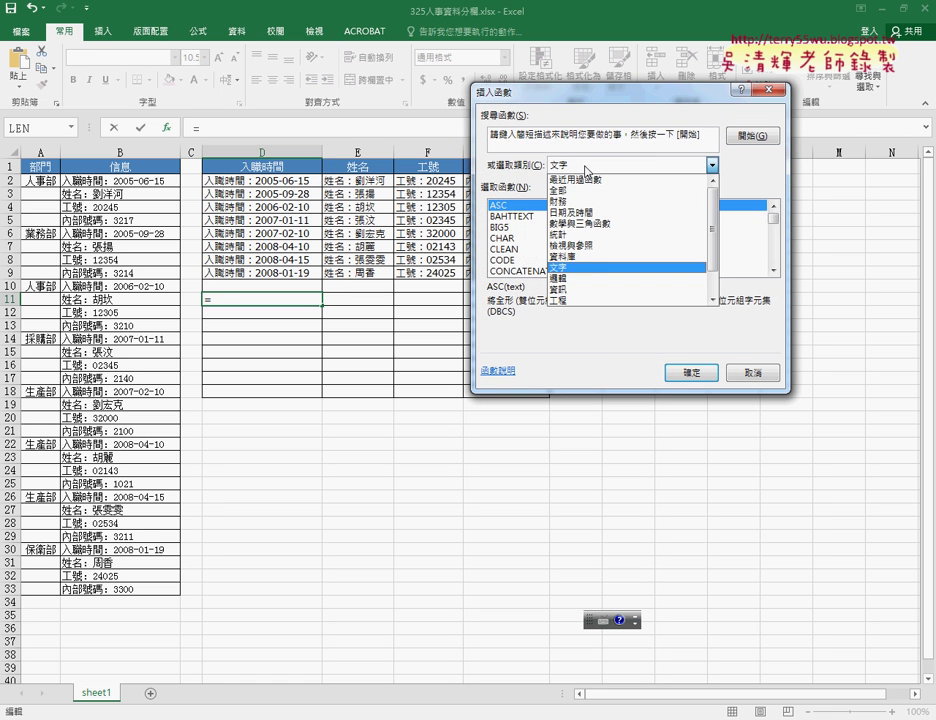
{"action": "left_click", "coordinate": [560, 180]}
{"action": "double_click", "coordinate": [545, 216]}
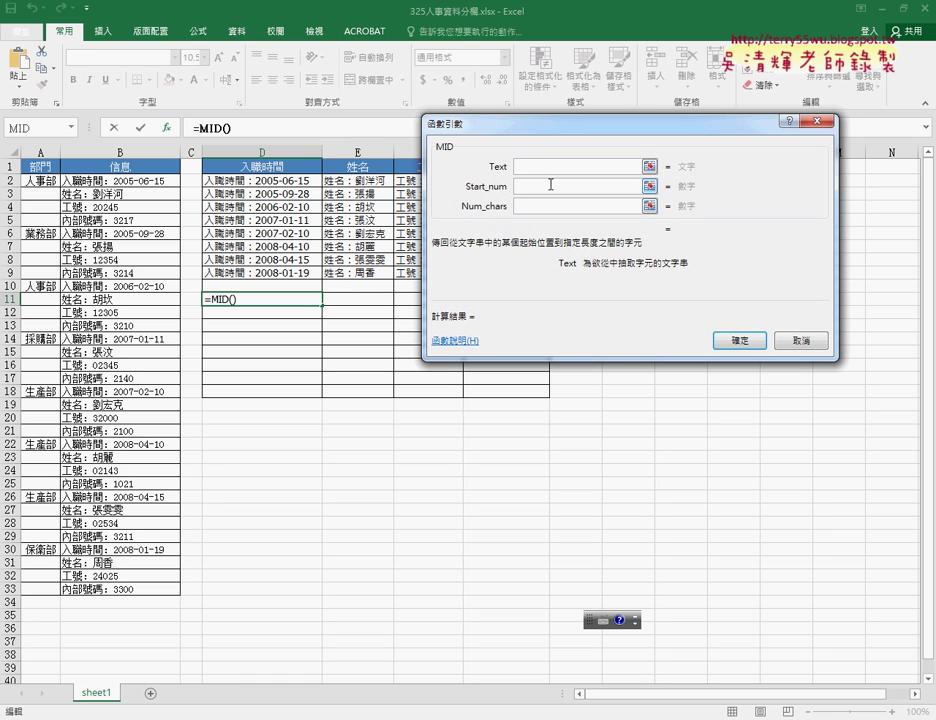
- Give MID the arguments D2, LEN(D1)+2 and 99, then fill it across to G11
{"action": "left_click", "coordinate": [290, 181]}
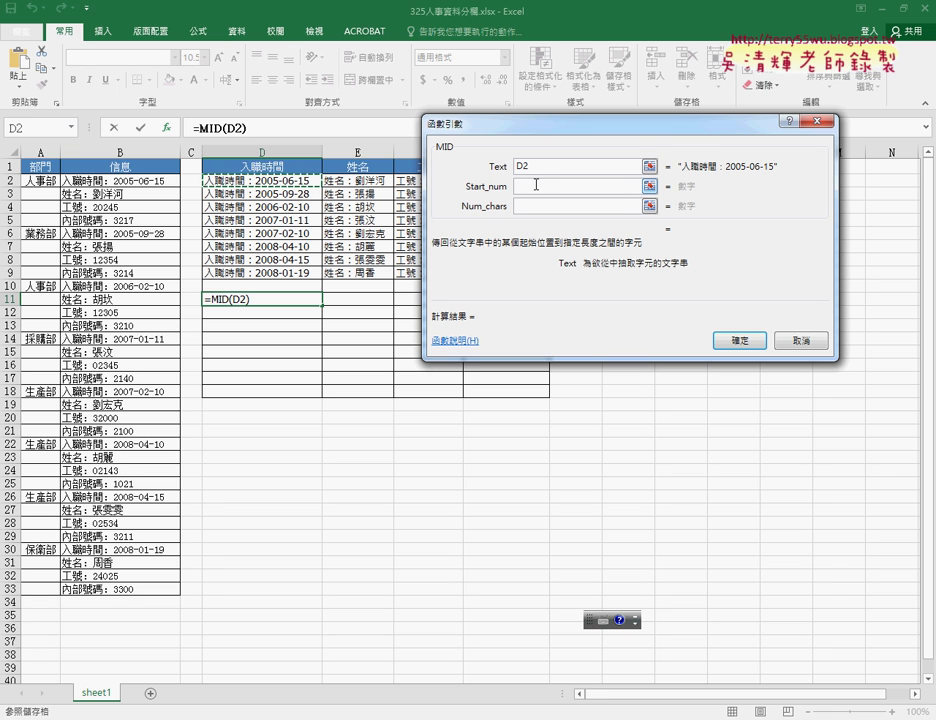
{"action": "left_click", "coordinate": [536, 185]}
{"action": "right_click", "coordinate": [536, 185]}
{"action": "left_click", "coordinate": [558, 225]}
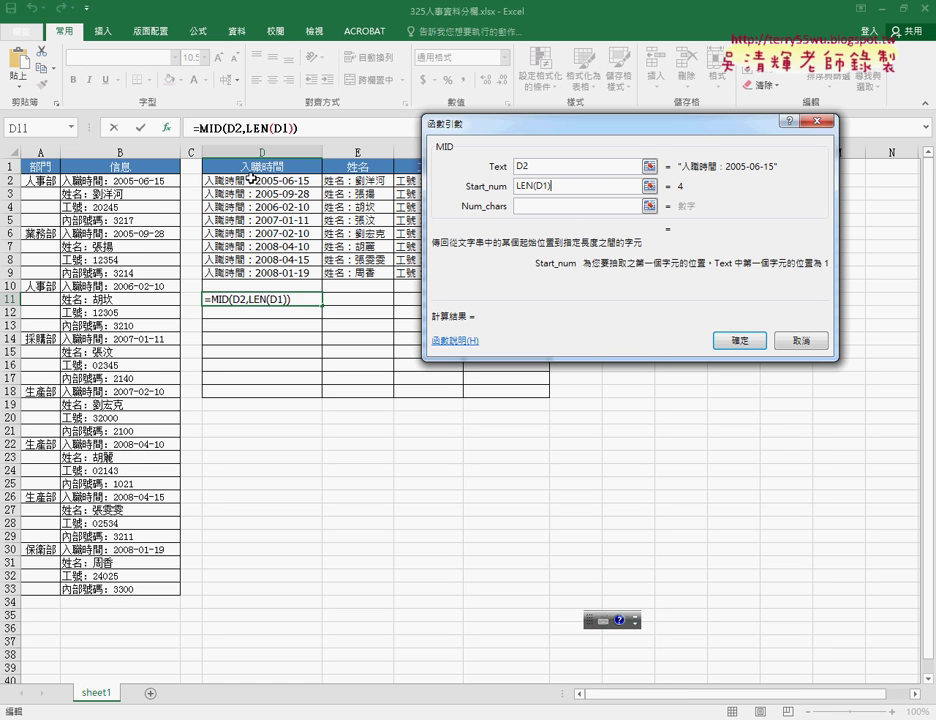
{"action": "type", "text": "+2"}
{"action": "left_click", "coordinate": [567, 208]}
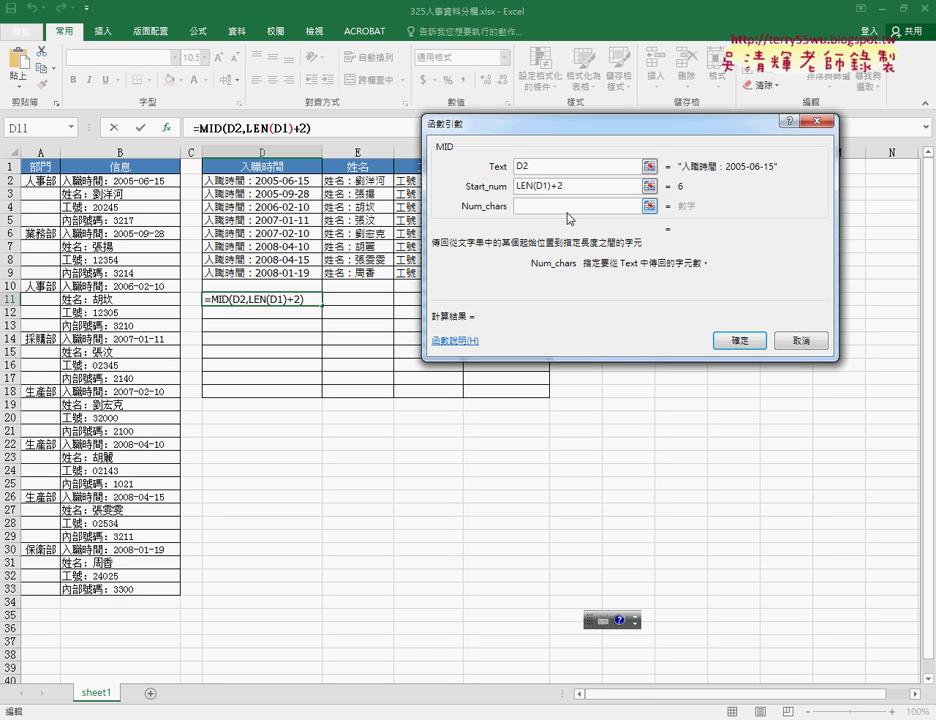
{"action": "type", "text": "99"}
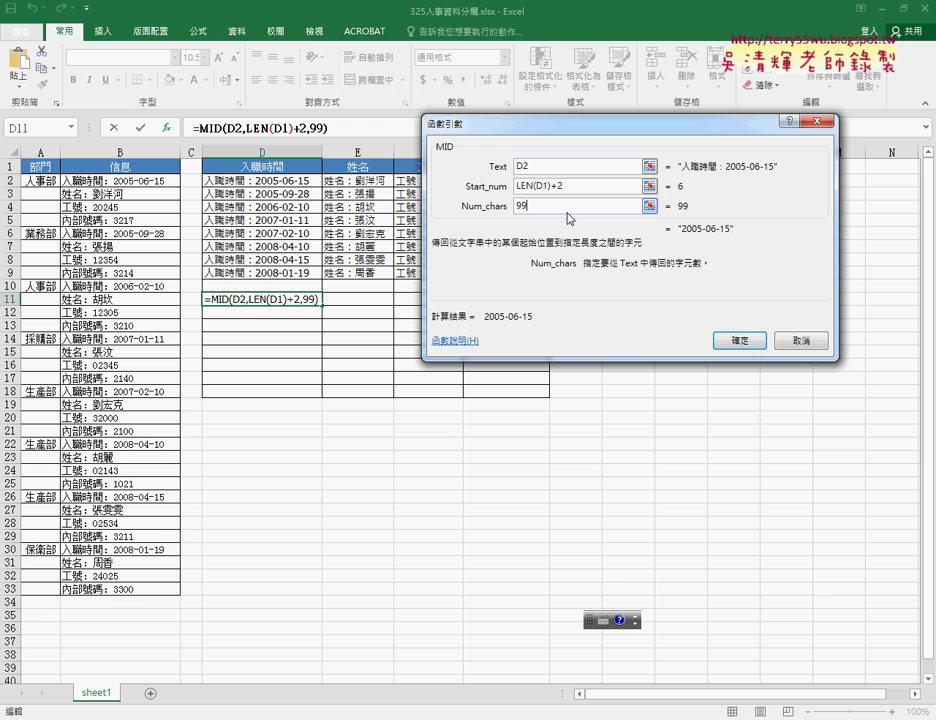
{"action": "left_click", "coordinate": [750, 344]}
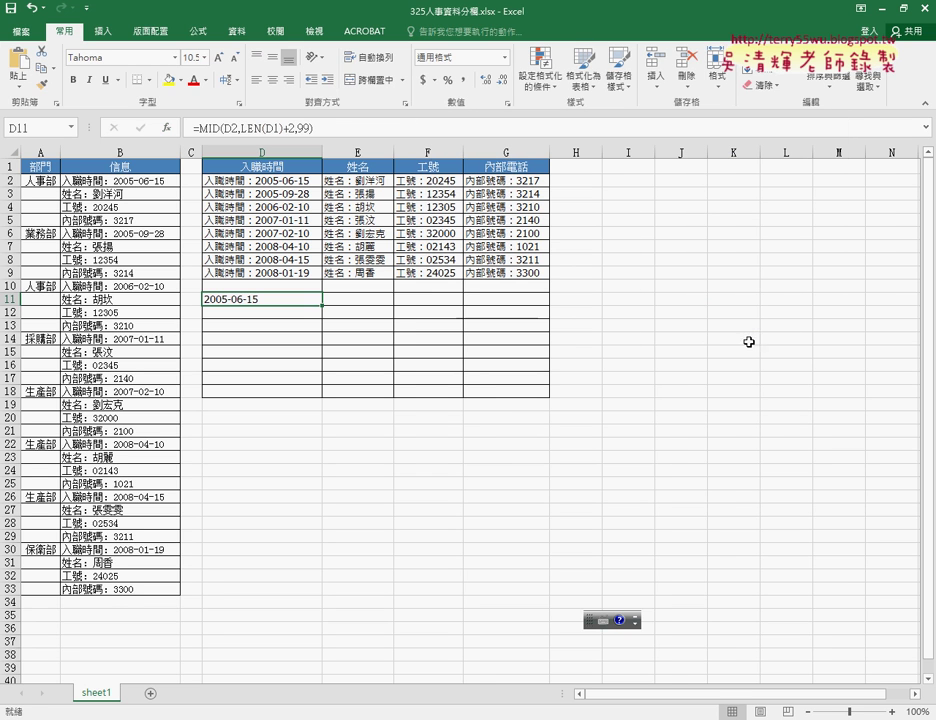
{"action": "mouse_move", "coordinate": [322, 305]}
{"action": "left_mouse_down"}
{"action": "mouse_move", "coordinate": [547, 305]}
{"action": "mouse_move", "coordinate": [552, 393]}
{"action": "mouse_move", "coordinate": [636, 392]}
{"action": "left_mouse_up"}
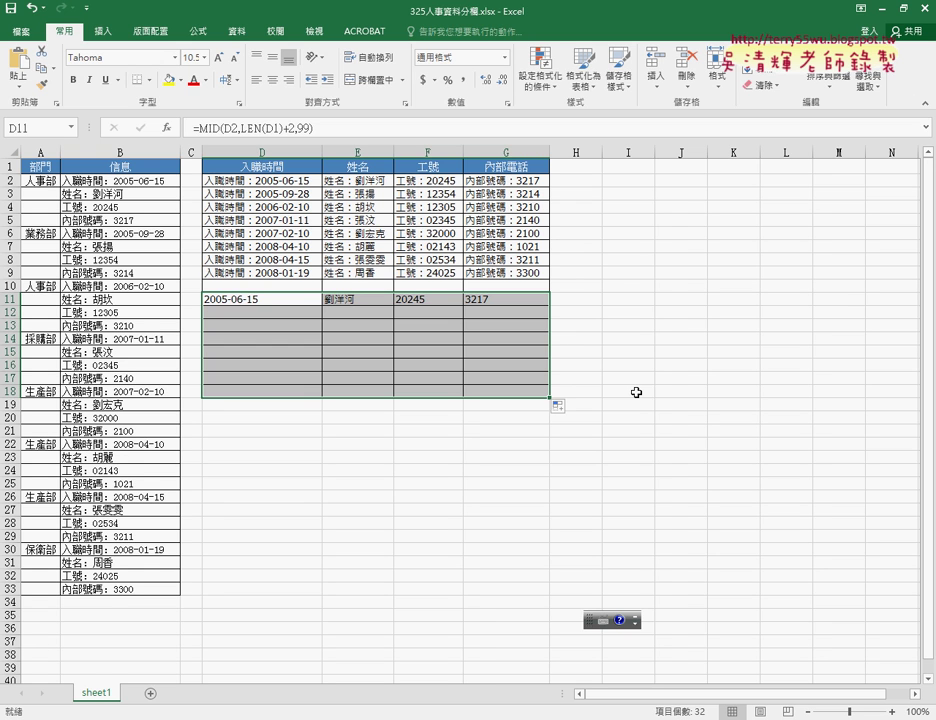
- Check D12's shifted D3/D2 references against D11, then edit LEN(D1) in D11
{"action": "left_click", "coordinate": [305, 298]}
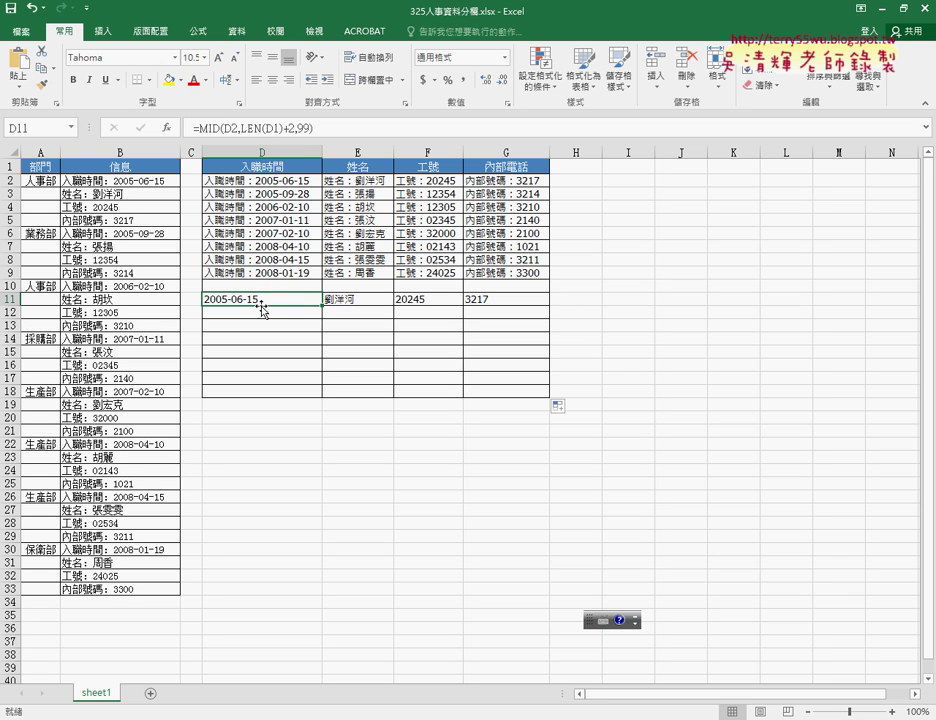
{"action": "left_click", "coordinate": [260, 314]}
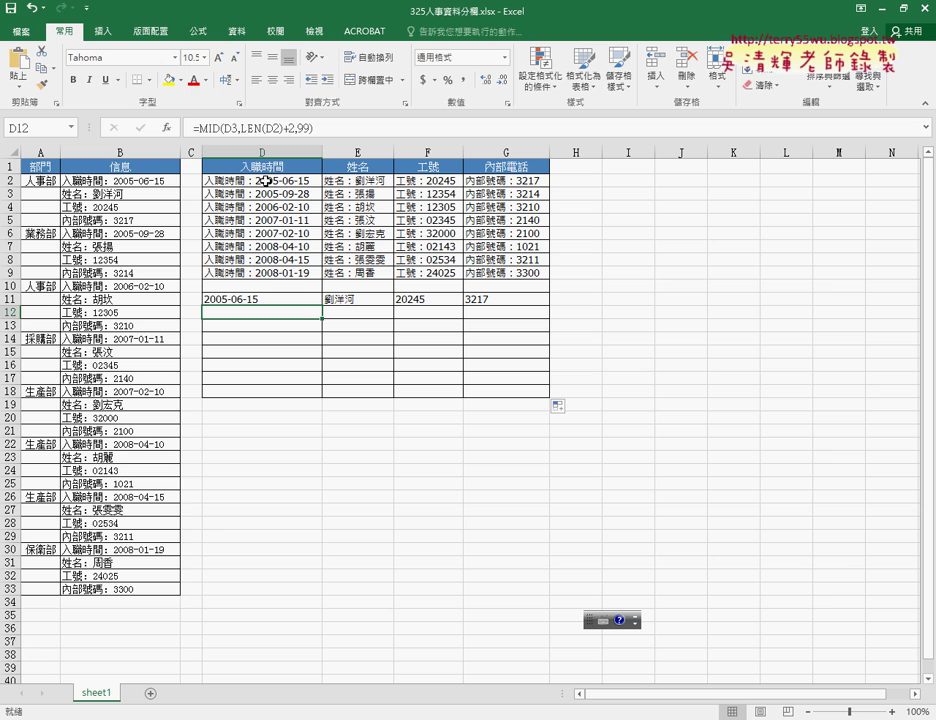
{"action": "left_click", "coordinate": [305, 302]}
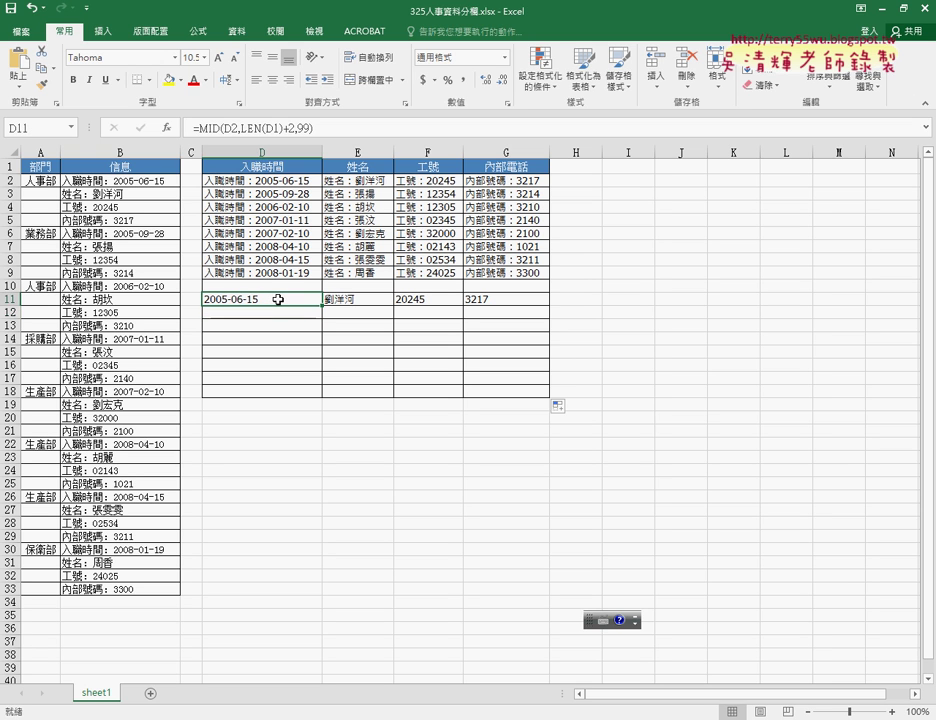
{"action": "left_click", "coordinate": [268, 127]}
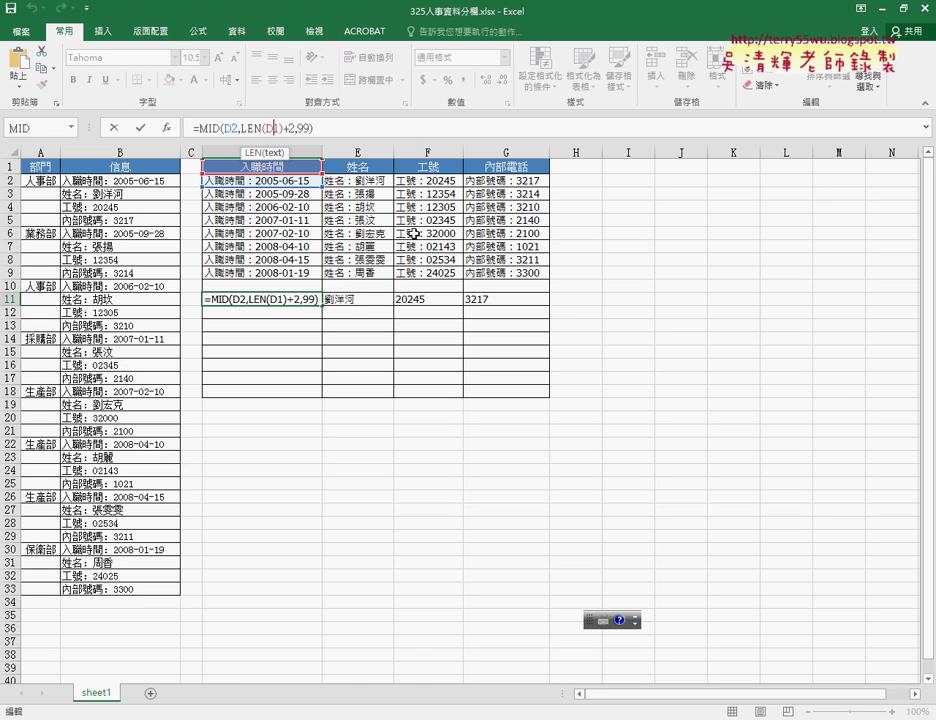
- Review the copied formulas in E11, F11 and G11
{"action": "left_click", "coordinate": [365, 299]}
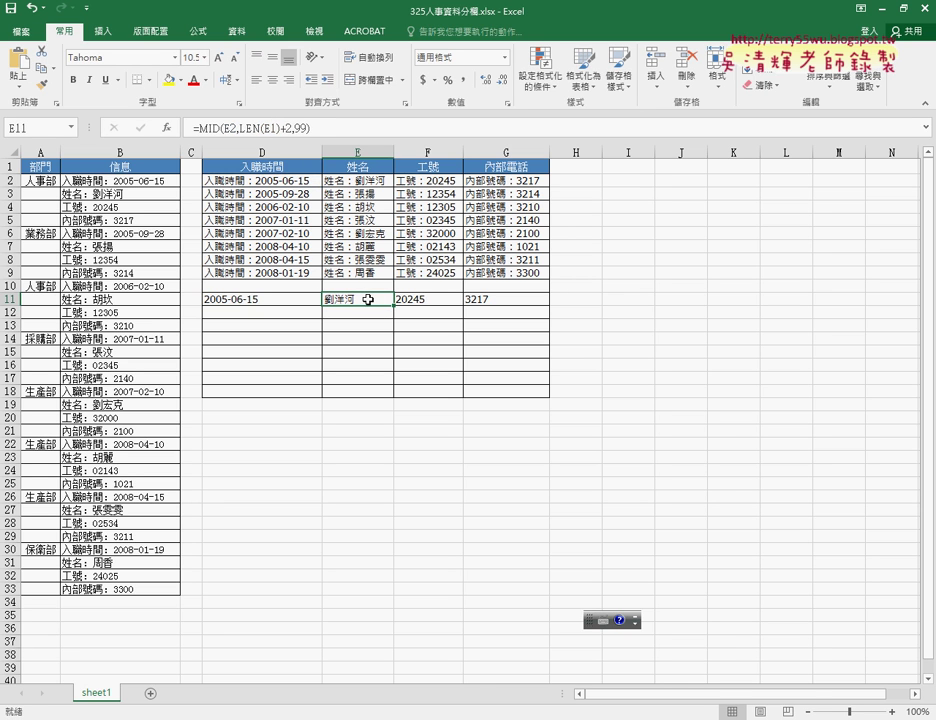
{"action": "left_click", "coordinate": [427, 300]}
{"action": "left_click", "coordinate": [500, 299]}
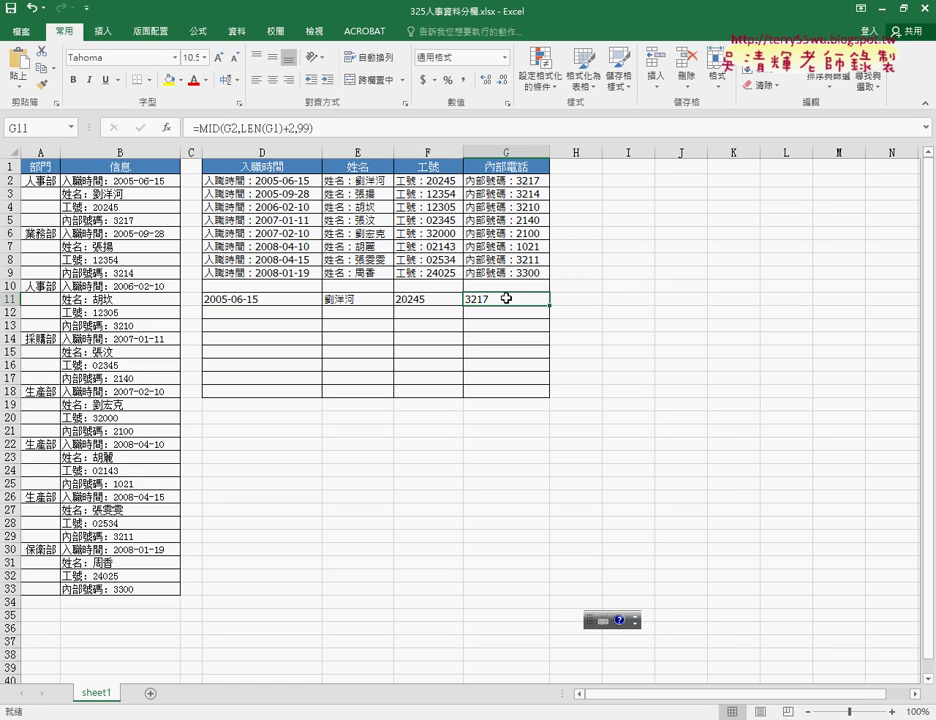
{"action": "left_click", "coordinate": [294, 300]}
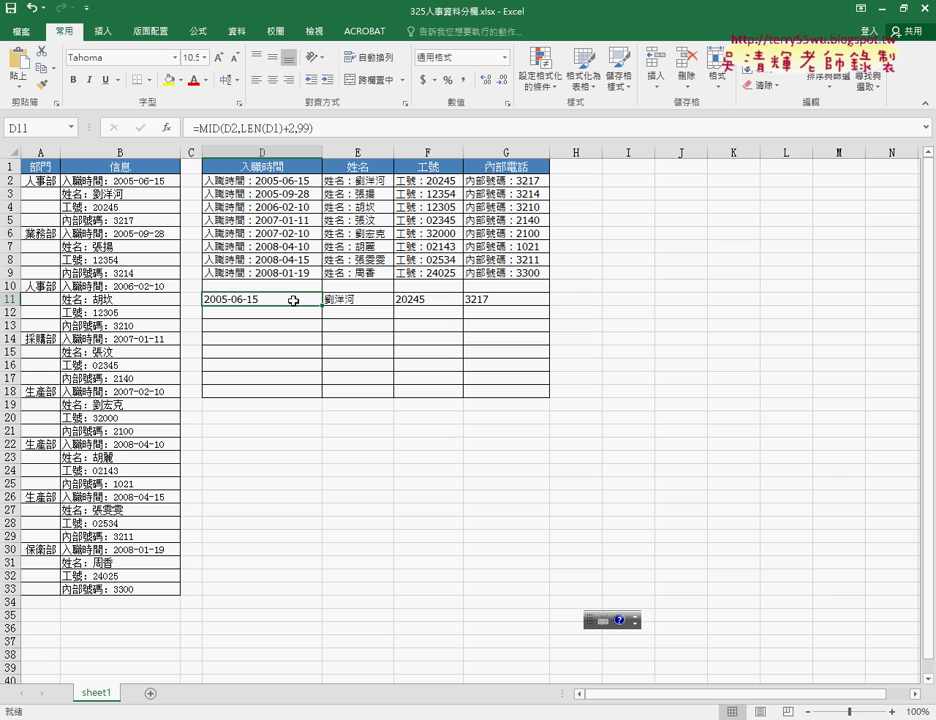
- Anchor D11's header reference as LEN(D$1), fill it through D11:G18, then clear that range
{"action": "left_click", "coordinate": [265, 127]}
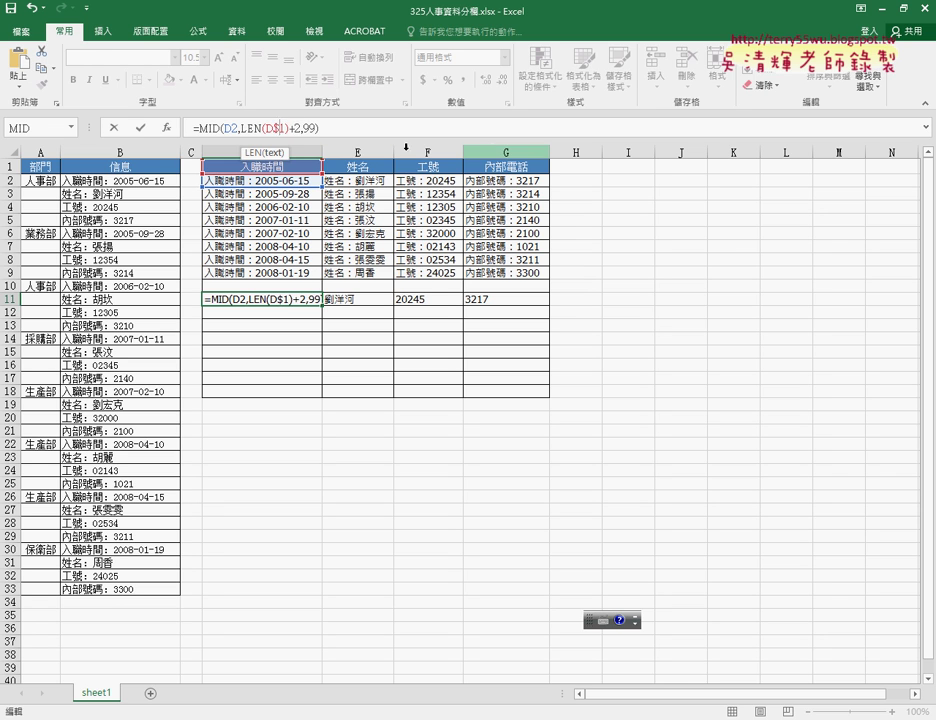
{"action": "type", "text": "$"}
{"action": "left_click", "coordinate": [141, 127]}
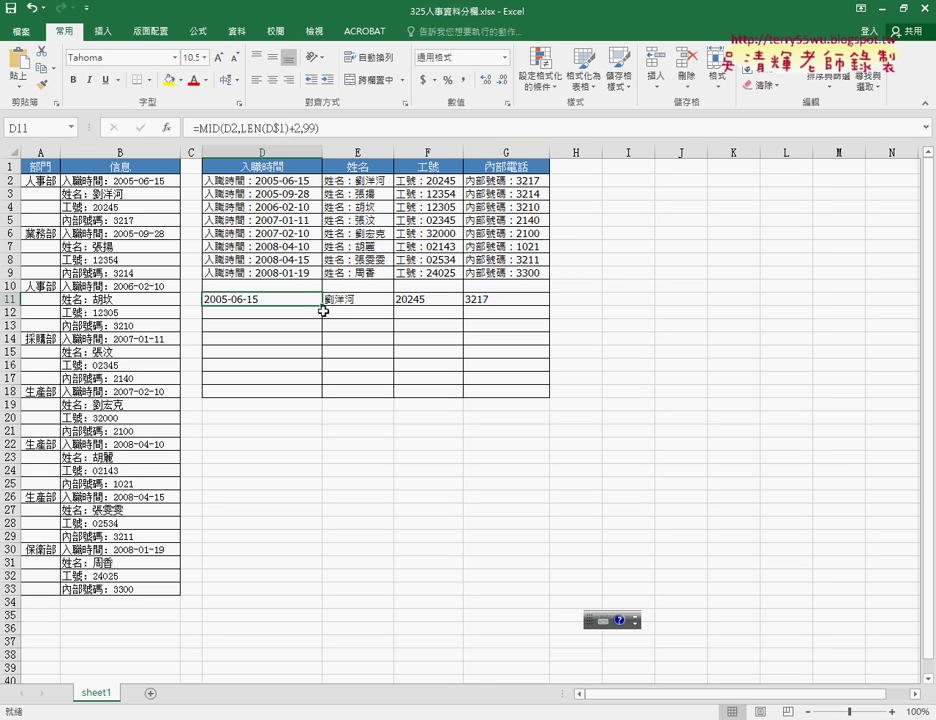
{"action": "mouse_move", "coordinate": [325, 306]}
{"action": "left_mouse_down"}
{"action": "mouse_move", "coordinate": [551, 373]}
{"action": "mouse_move", "coordinate": [563, 398]}
{"action": "left_mouse_up"}
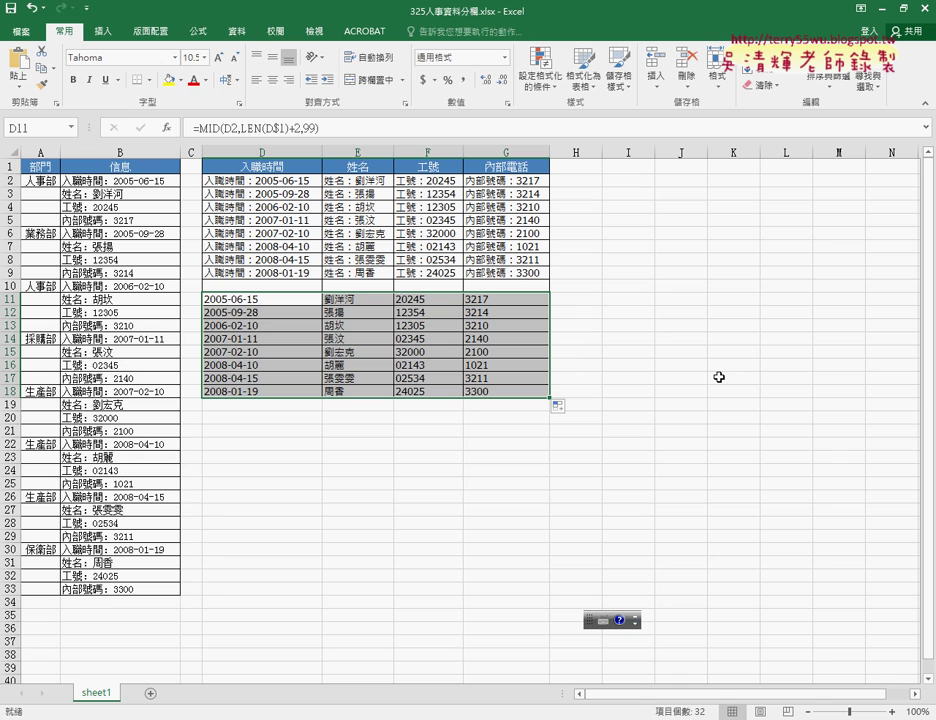
{"action": "key", "text": "Delete"}
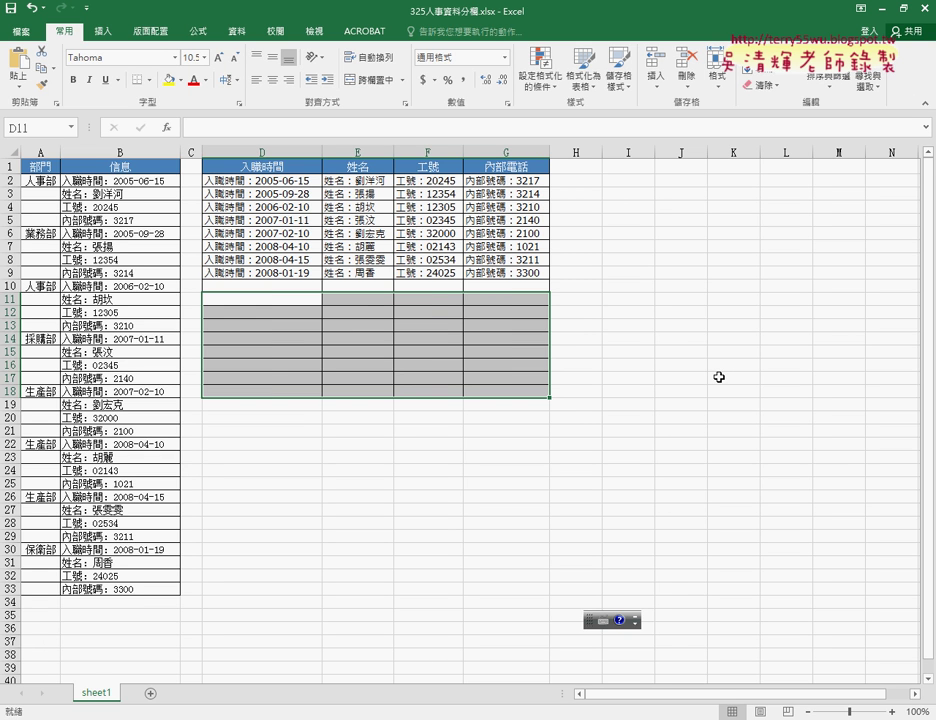
- Cut D2's INDEX formula and insert the MID function in D2
{"action": "left_click", "coordinate": [287, 180]}
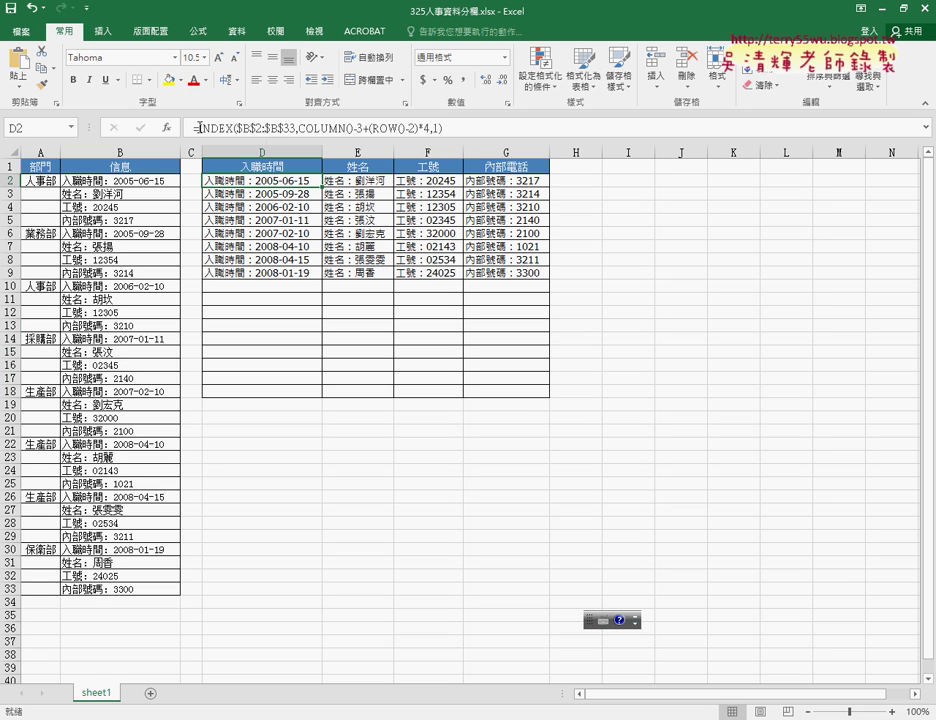
{"action": "left_click_drag", "start_coordinate": [194, 129], "coordinate": [552, 129]}
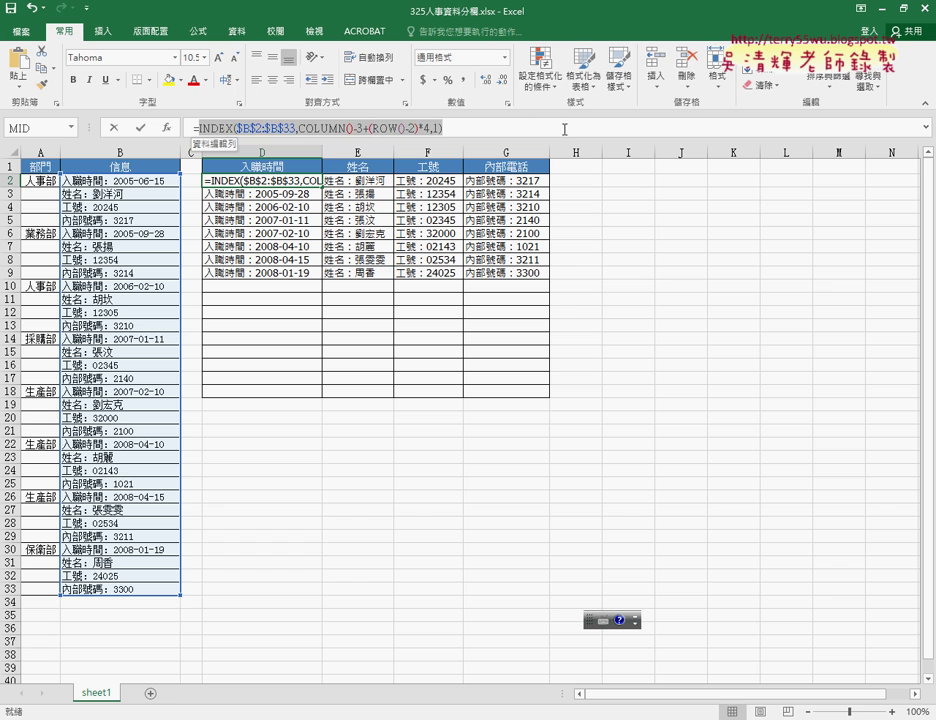
{"action": "right_click", "coordinate": [355, 129]}
{"action": "left_click", "coordinate": [385, 139]}
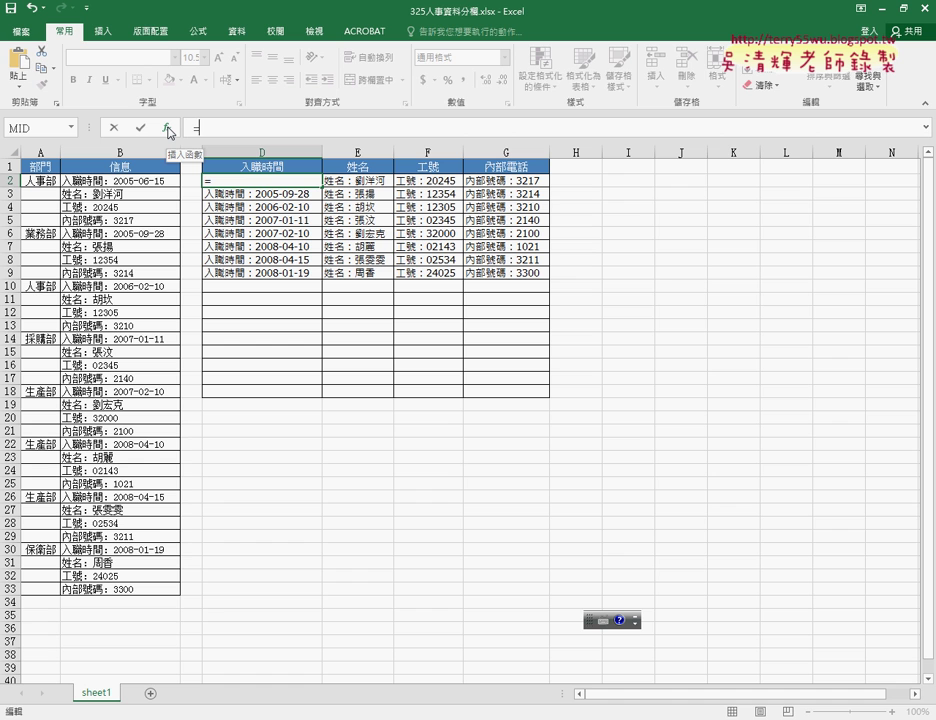
{"action": "left_click", "coordinate": [168, 131]}
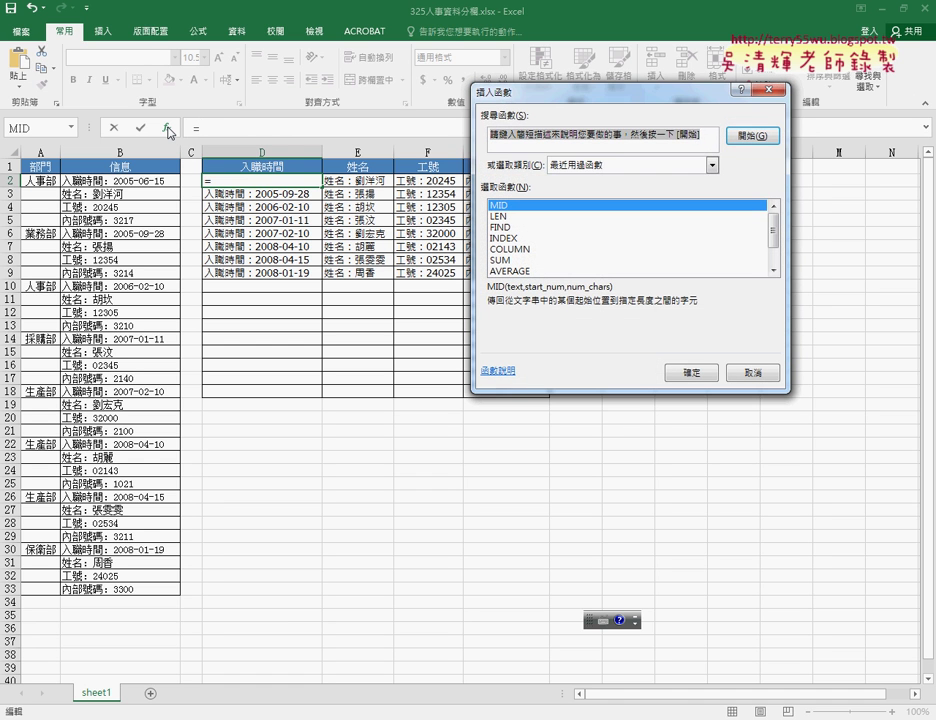
{"action": "left_click", "coordinate": [516, 204]}
{"action": "double_click", "coordinate": [516, 204]}
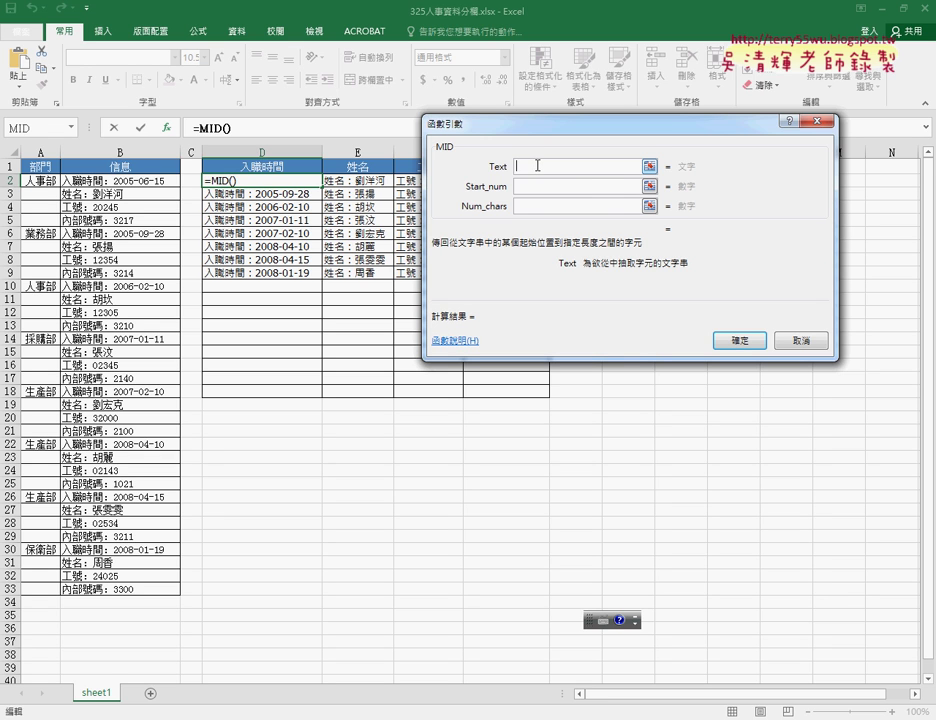
- Use the pasted INDEX formula as MID's text and LEN(D1)+2 as the start position
{"action": "right_click", "coordinate": [537, 166]}
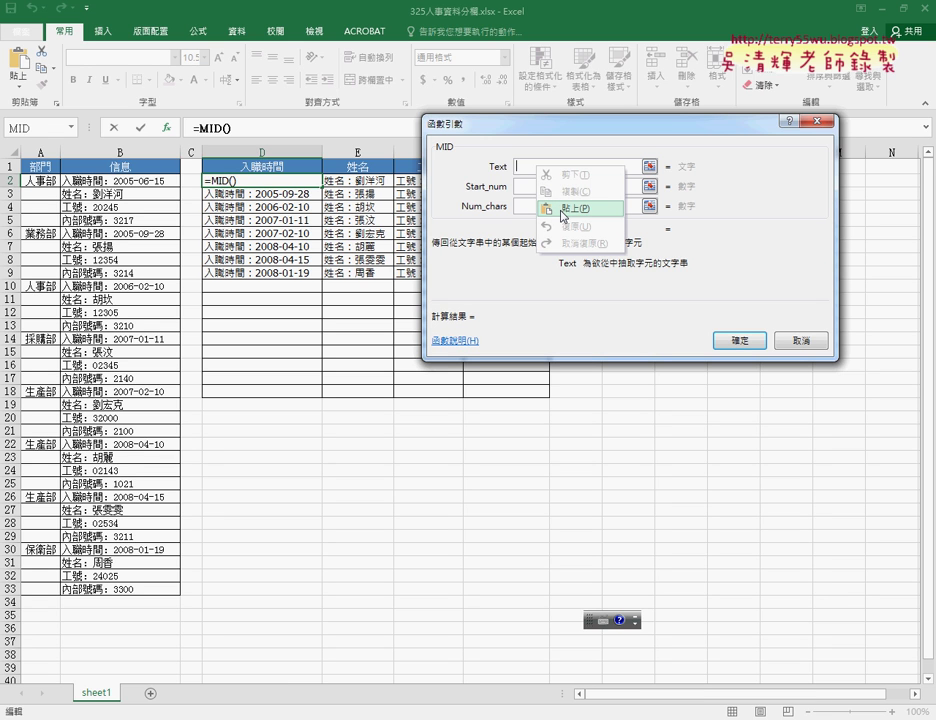
{"action": "left_click", "coordinate": [562, 209]}
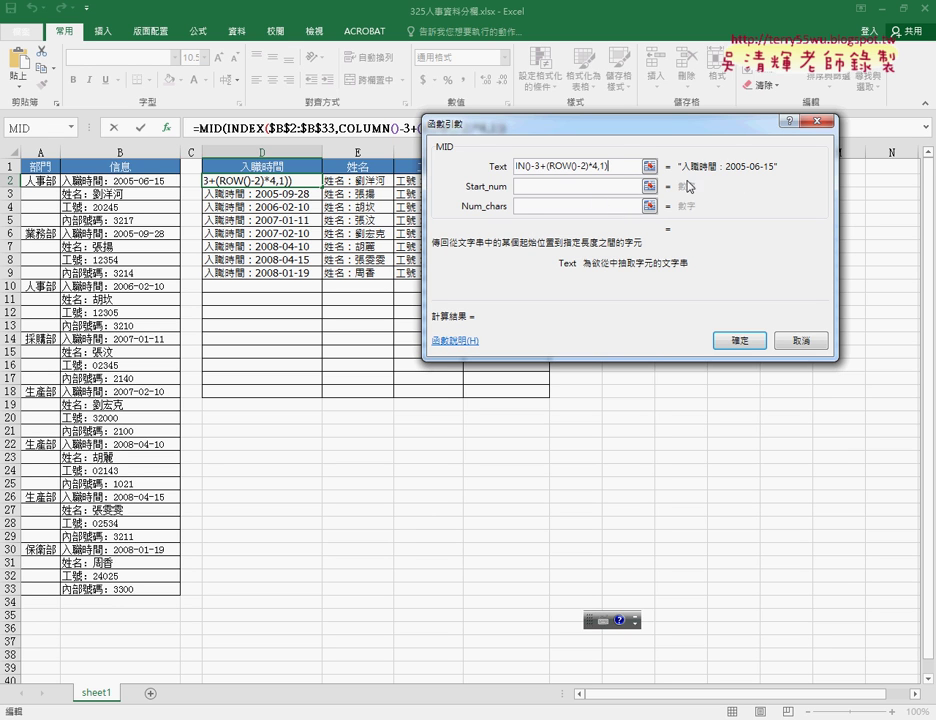
{"action": "left_click", "coordinate": [549, 187]}
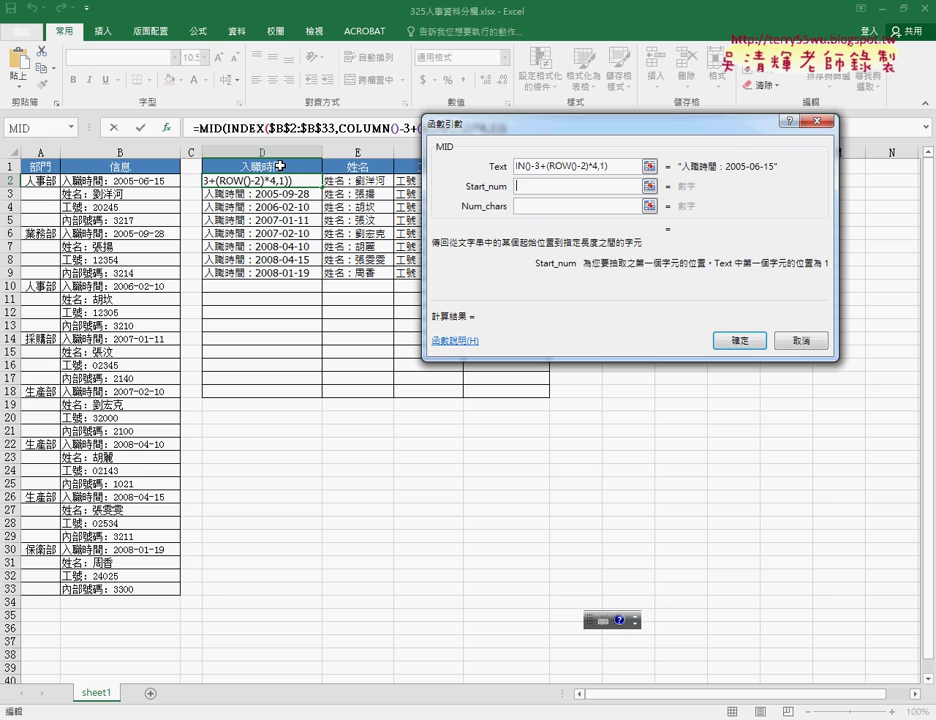
{"action": "type", "text": "("}
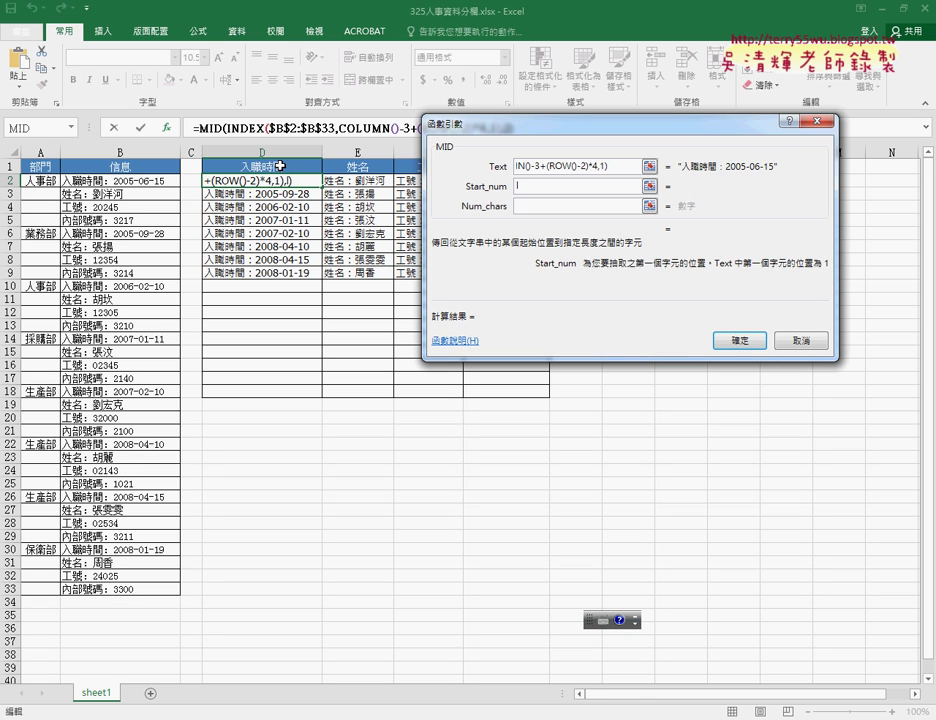
{"action": "key", "text": "BackSpace"}
{"action": "type", "text": "len"}
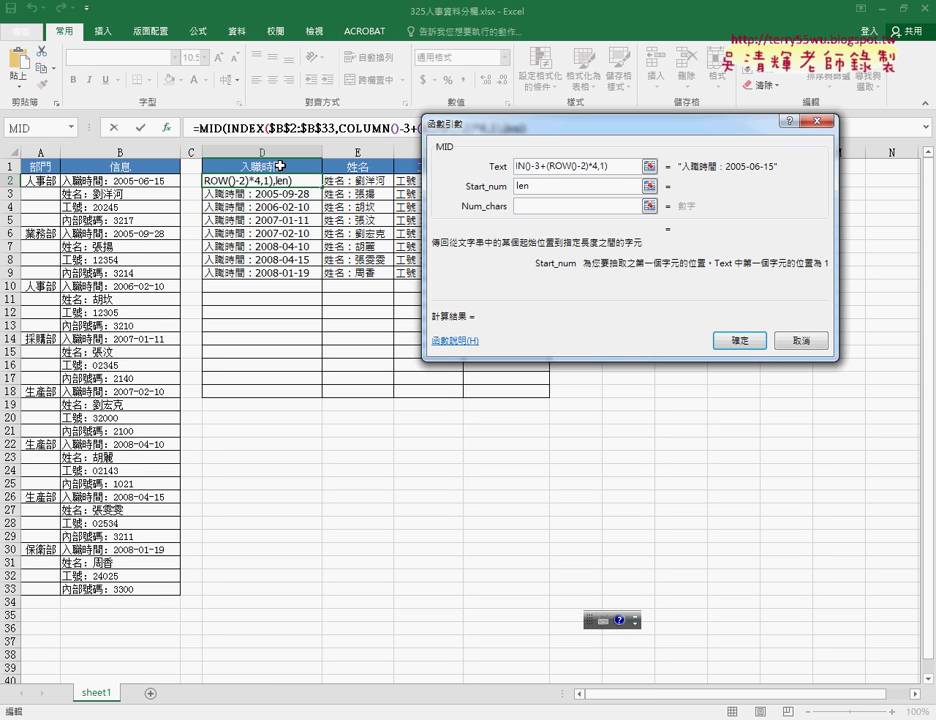
{"action": "type", "text": "("}
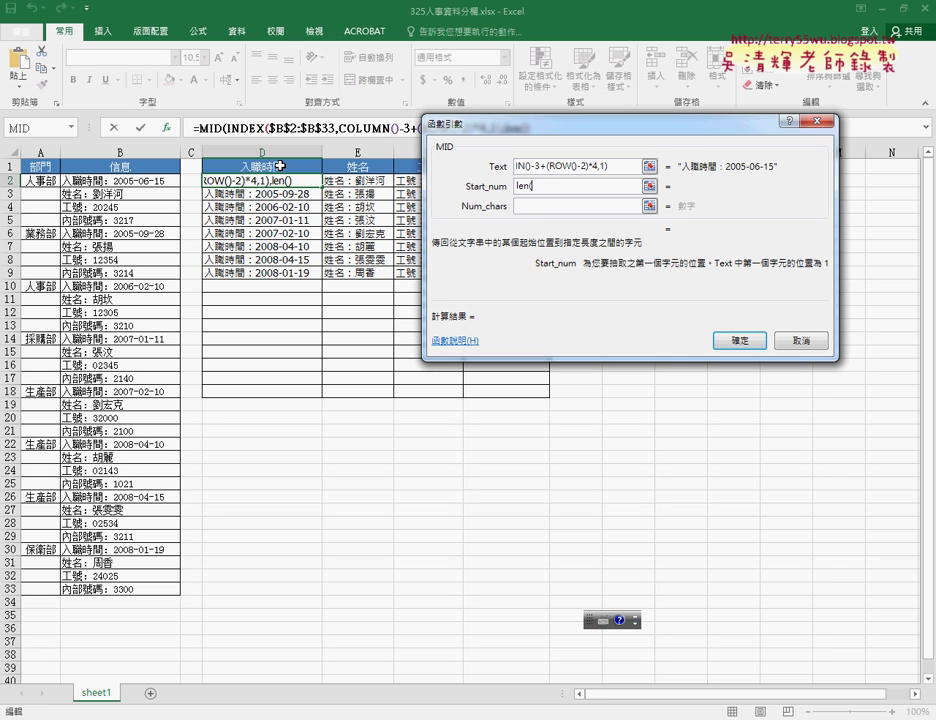
{"action": "left_click", "coordinate": [280, 165]}
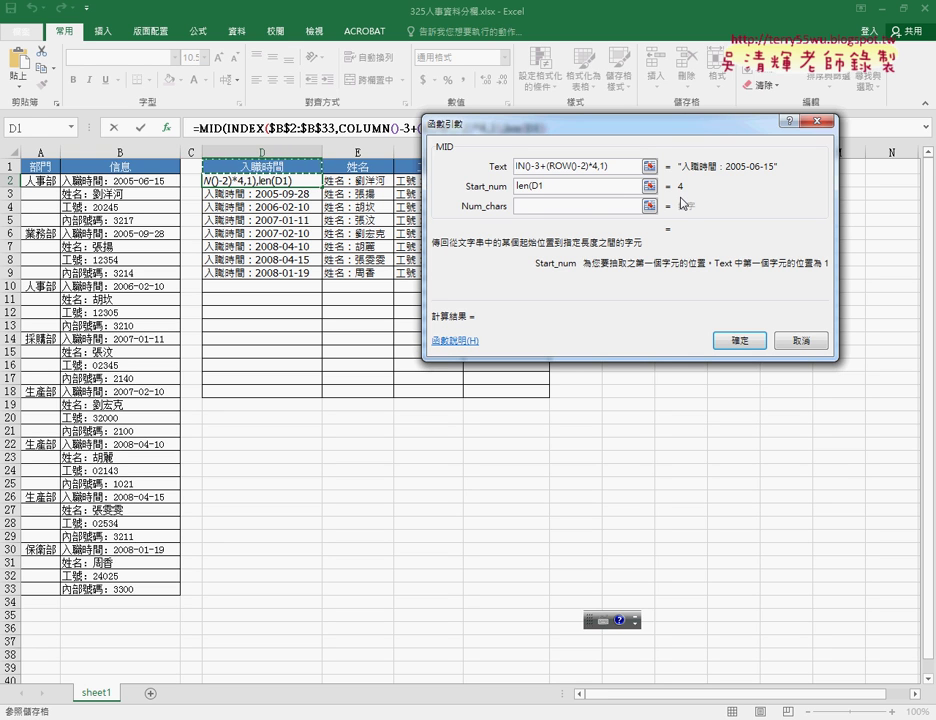
{"action": "type", "text": ")+2"}
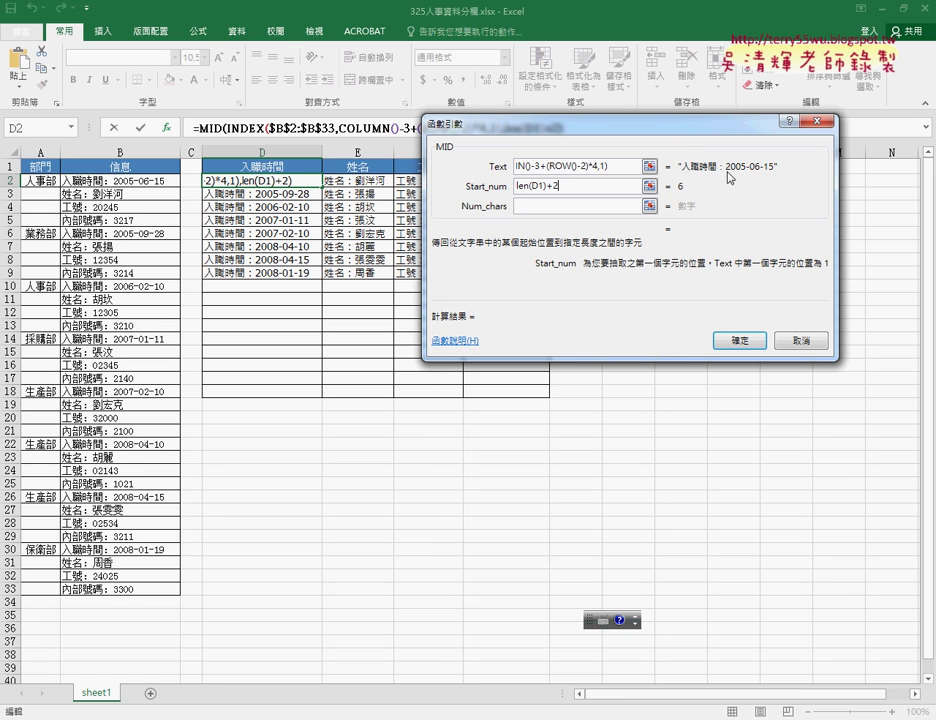
- Set the character count to 99 and anchor the header as D$1, showing 2005-06-15
{"action": "left_click_drag", "start_coordinate": [553, 186], "coordinate": [543, 186]}
{"action": "left_click", "coordinate": [551, 206]}
{"action": "type", "text": "99"}
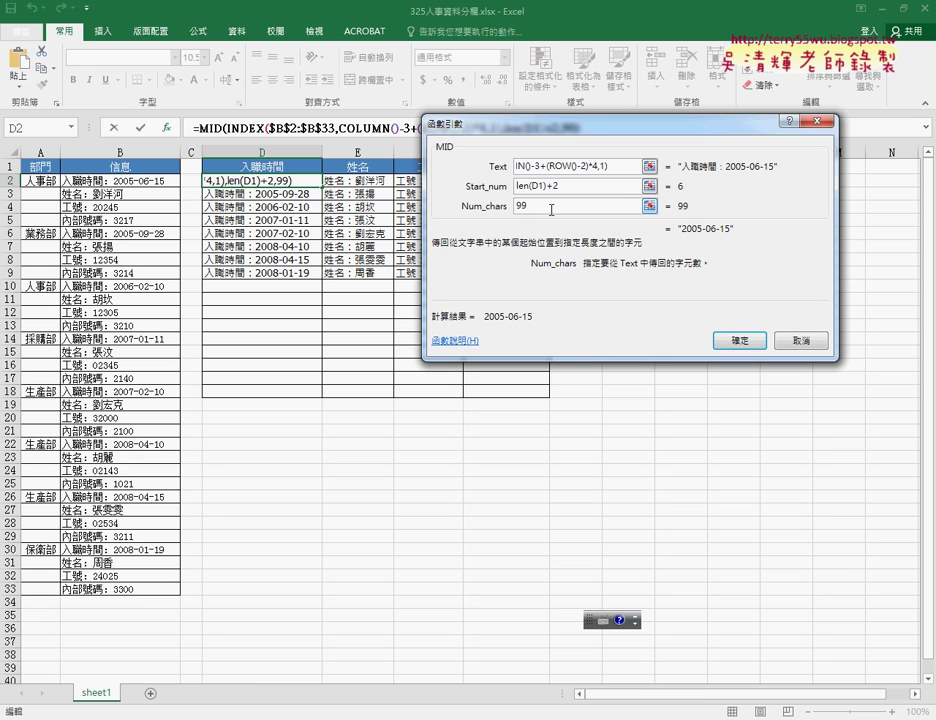
{"action": "left_click", "coordinate": [530, 186]}
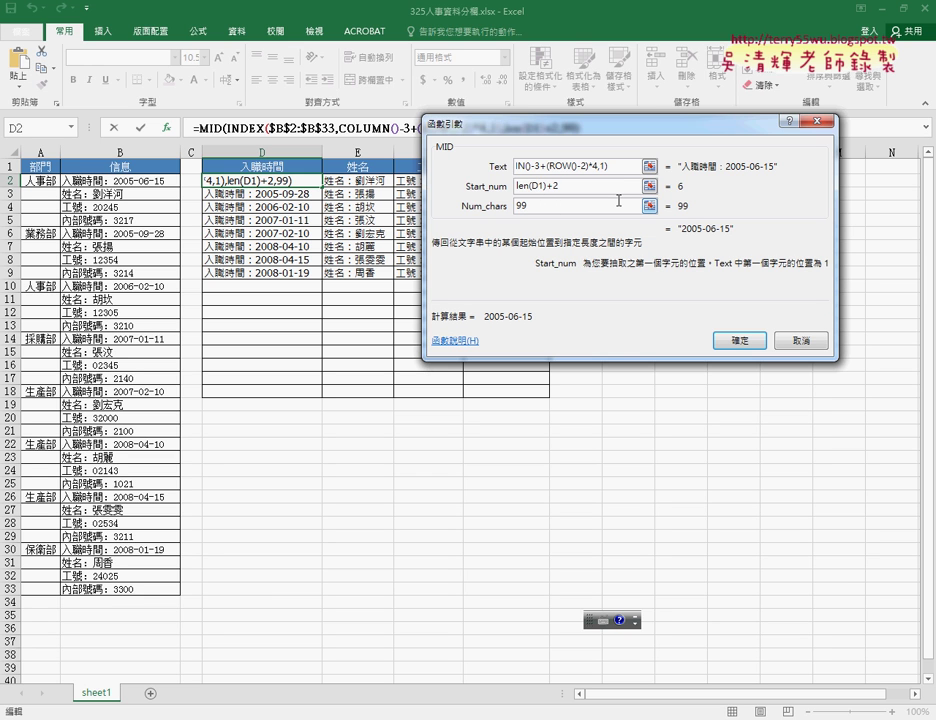
{"action": "type", "text": "$"}
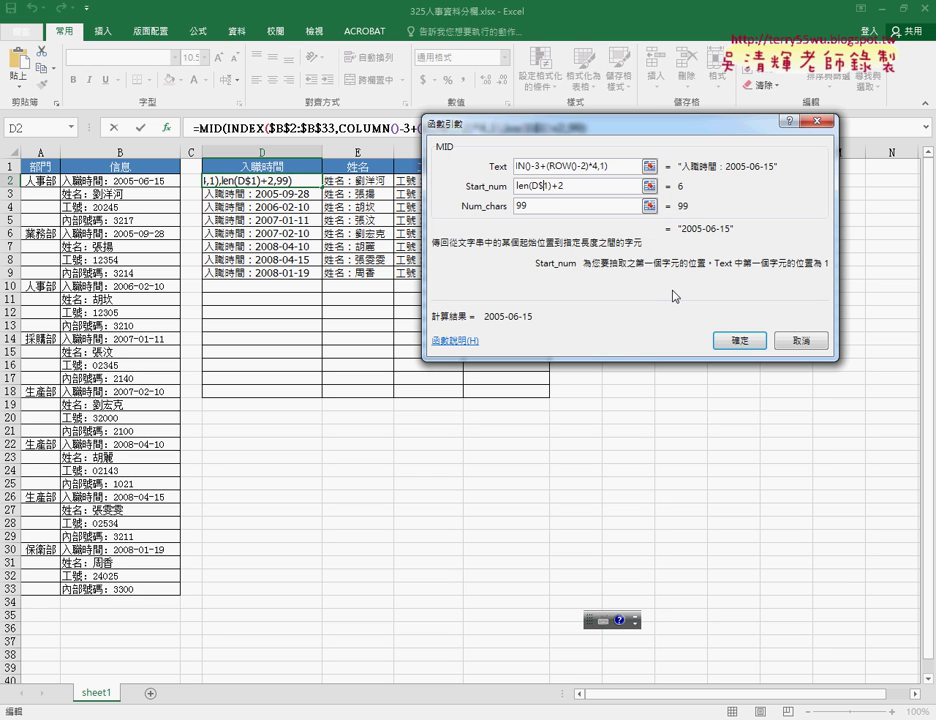
{"action": "left_click", "coordinate": [742, 341]}
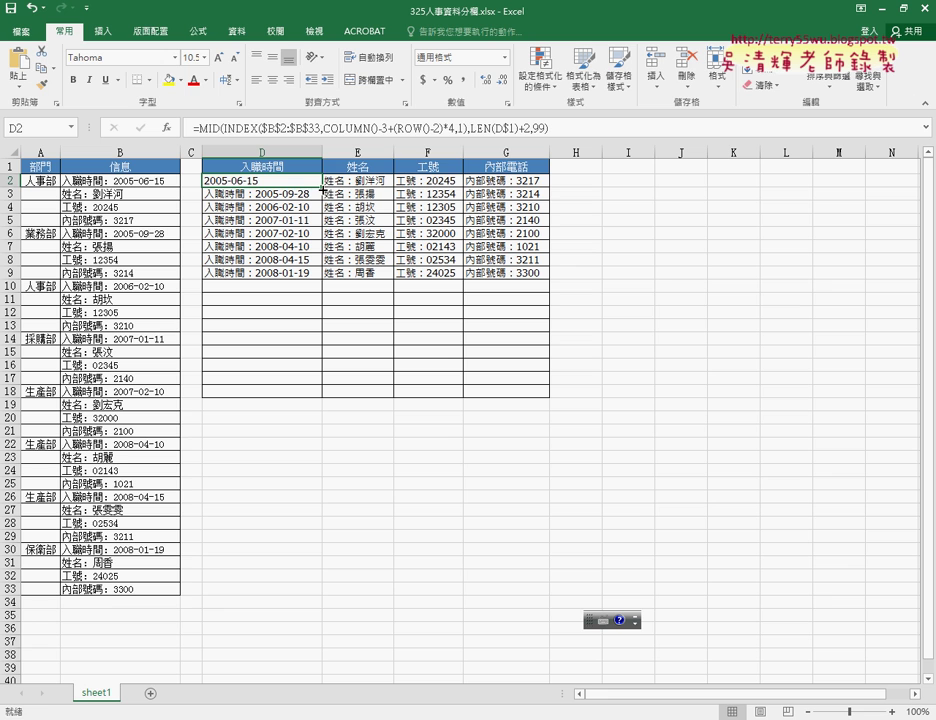
- Fill D2's MID-wrapped INDEX formula across and down through G9
{"action": "mouse_move", "coordinate": [322, 187]}
{"action": "left_mouse_down"}
{"action": "mouse_move", "coordinate": [551, 187]}
{"action": "mouse_move", "coordinate": [547, 276]}
{"action": "left_mouse_up"}
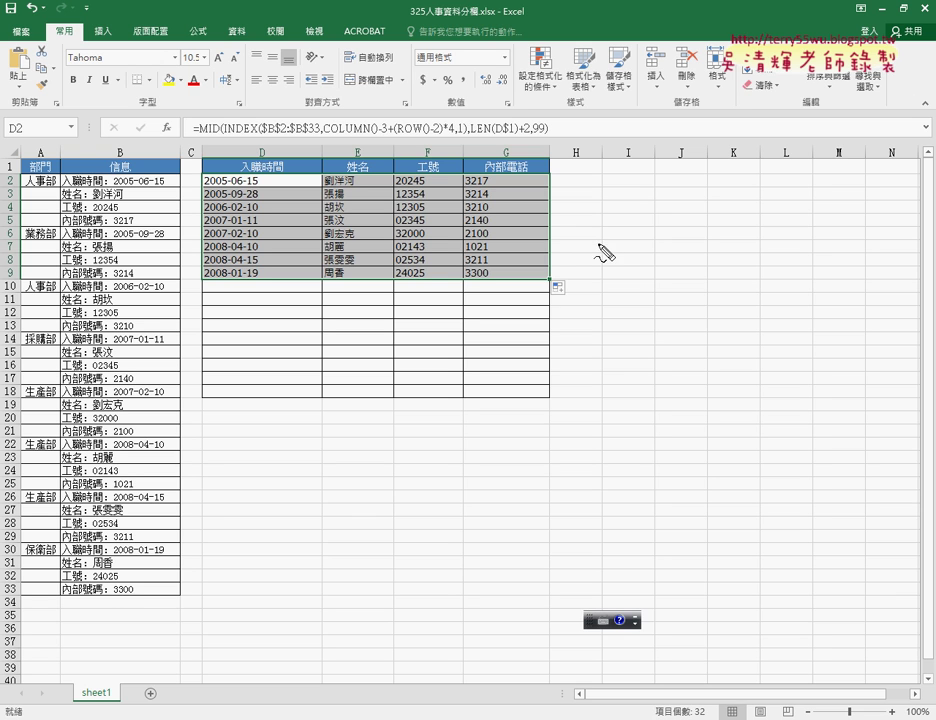
{"action": "left_click_drag", "start_coordinate": [229, 137], "coordinate": [422, 137]}
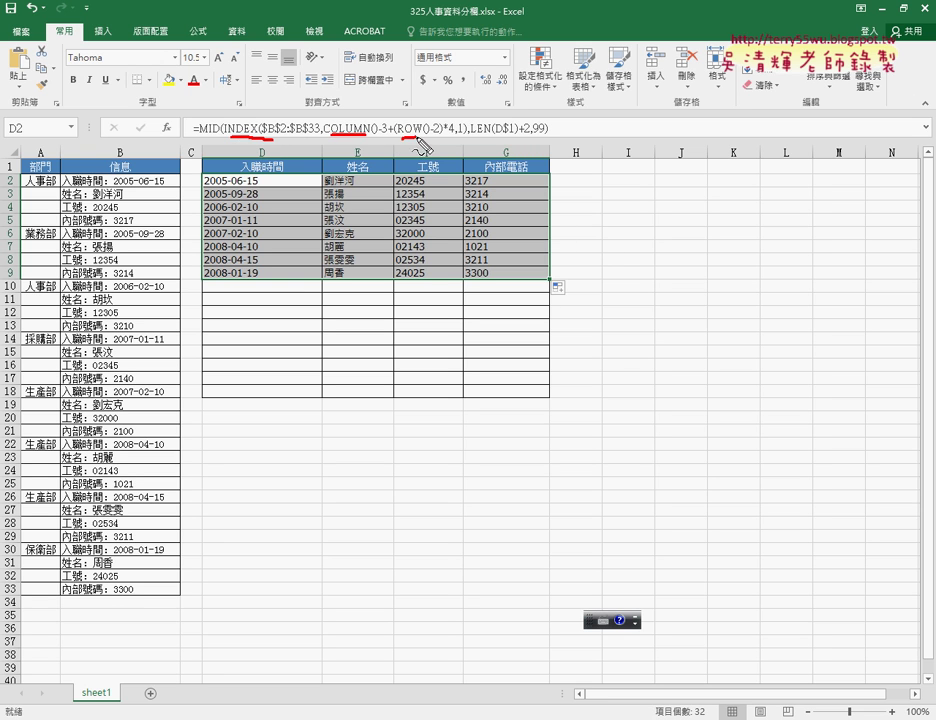
{"action": "left_click_drag", "start_coordinate": [201, 138], "coordinate": [222, 138]}
{"action": "left_click_drag", "start_coordinate": [478, 138], "coordinate": [497, 138]}
{"action": "left_click_drag", "start_coordinate": [585, 120], "coordinate": [578, 152]}
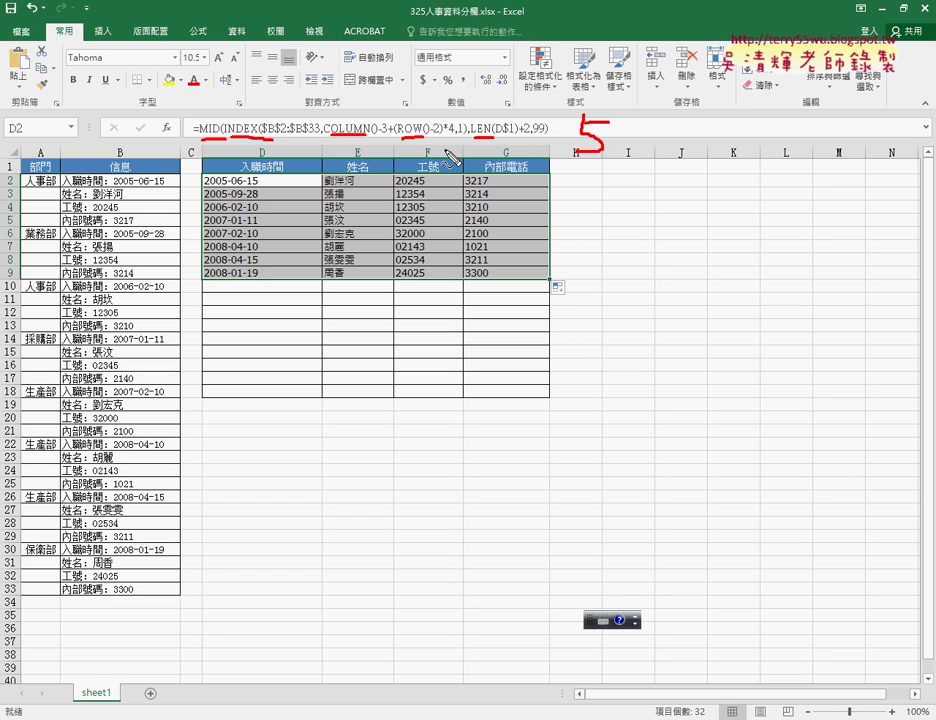
{"action": "key", "text": "Escape"}
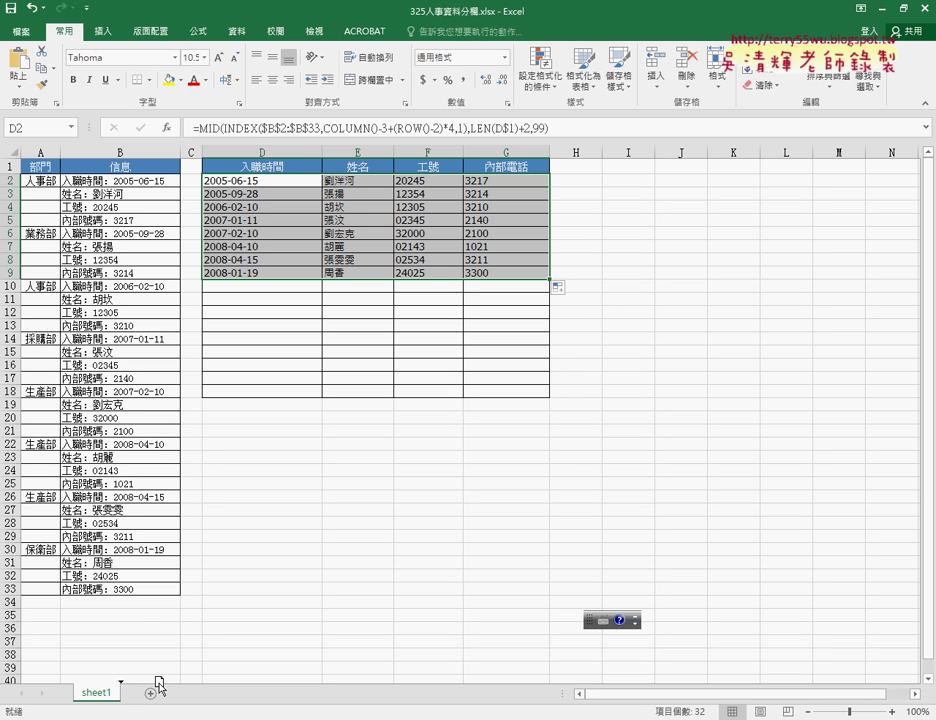
- Duplicate sheet1 and name the copy INDIRECT
{"action": "left_click_drag", "start_coordinate": [160, 686], "coordinate": [162, 688]}
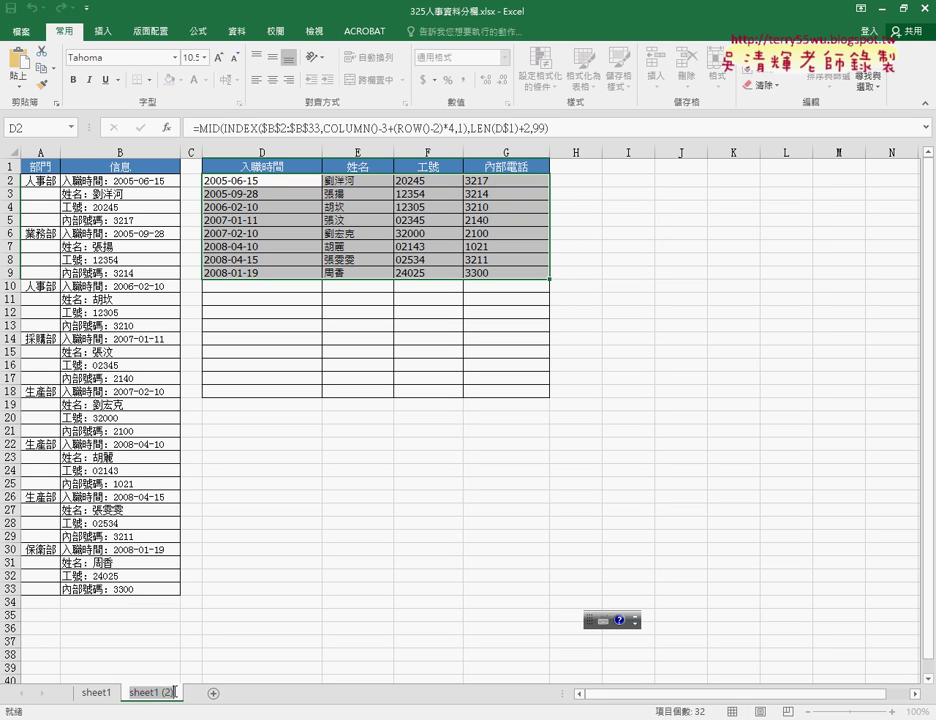
{"action": "double_click", "coordinate": [172, 692]}
{"action": "type", "text": "IN"}
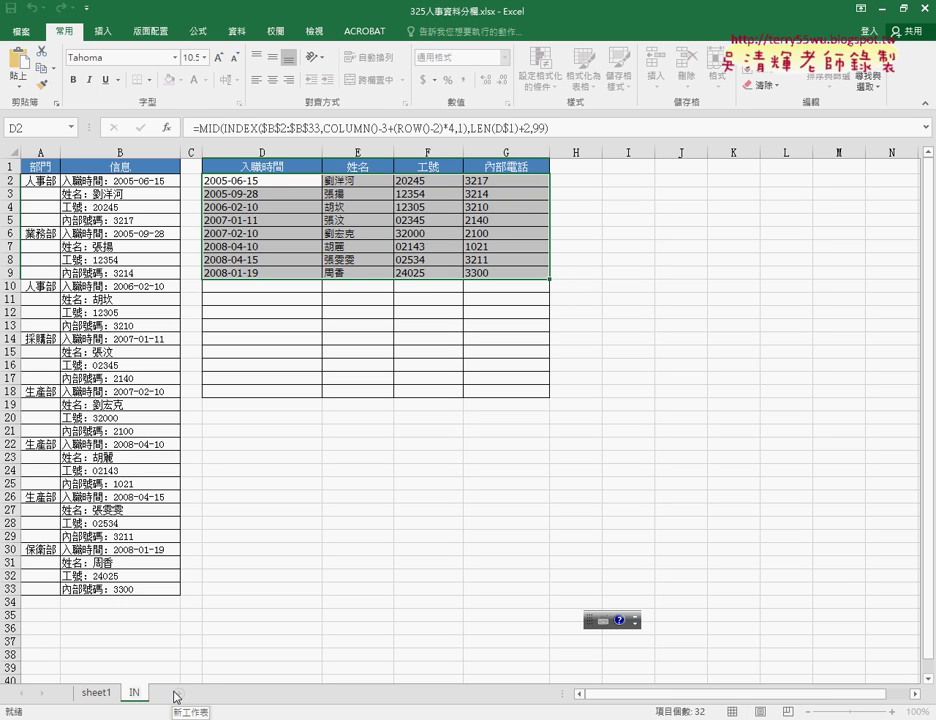
{"action": "type", "text": "D"}
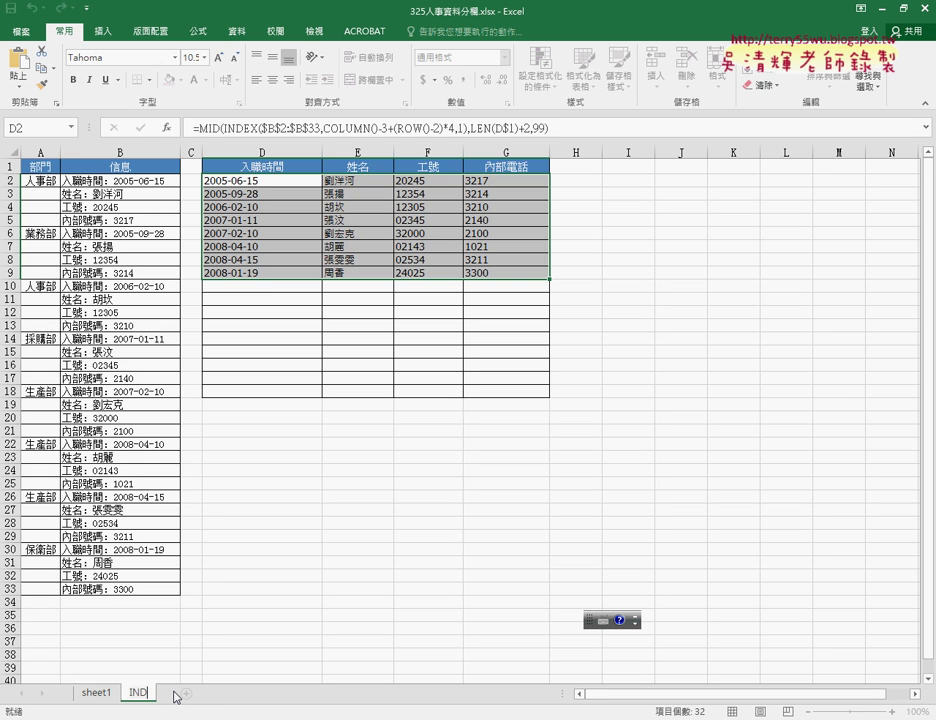
{"action": "type", "text": "IR"}
{"action": "type", "text": "ECT"}
{"action": "key", "text": "Return"}
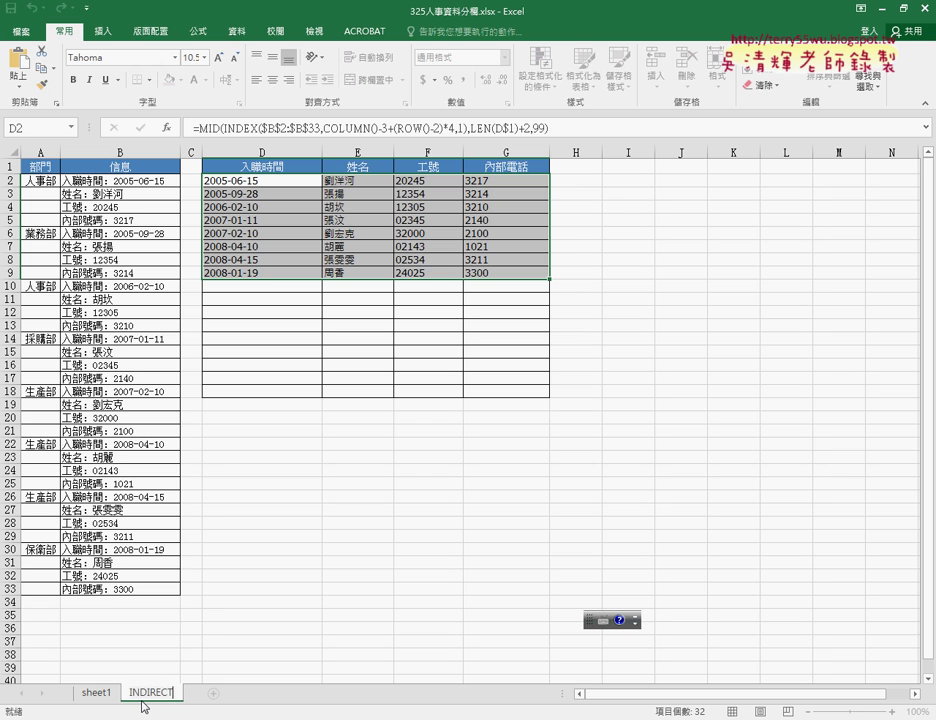
- Clear the copied results from D2:G9 on the INDIRECT sheet
{"action": "left_click", "coordinate": [130, 693]}
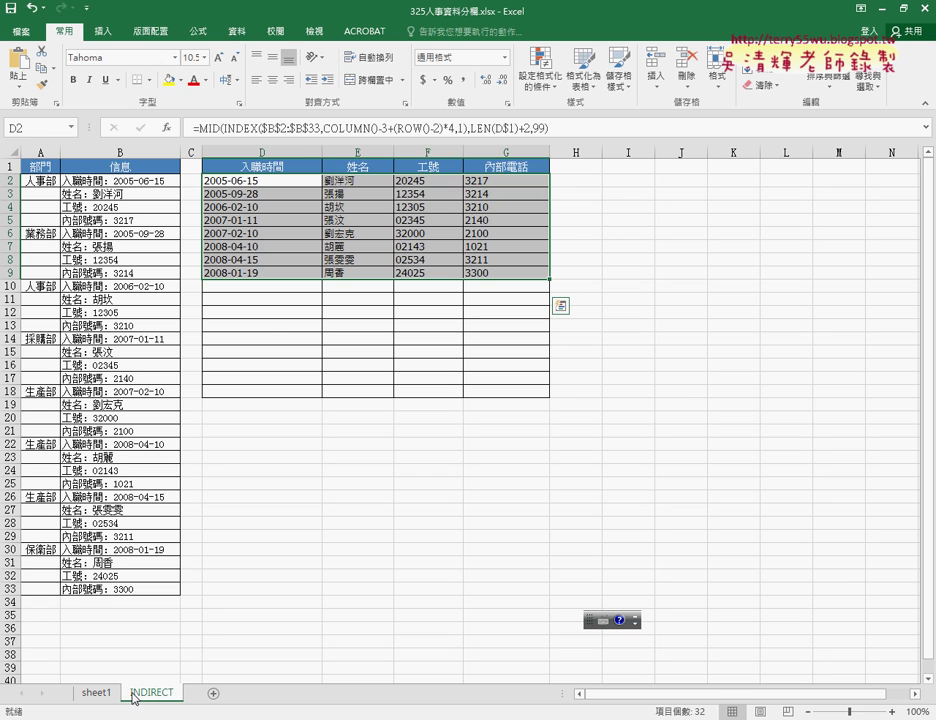
{"action": "mouse_move", "coordinate": [316, 193]}
{"action": "left_mouse_down"}
{"action": "mouse_move", "coordinate": [261, 183]}
{"action": "mouse_move", "coordinate": [487, 272]}
{"action": "left_mouse_up"}
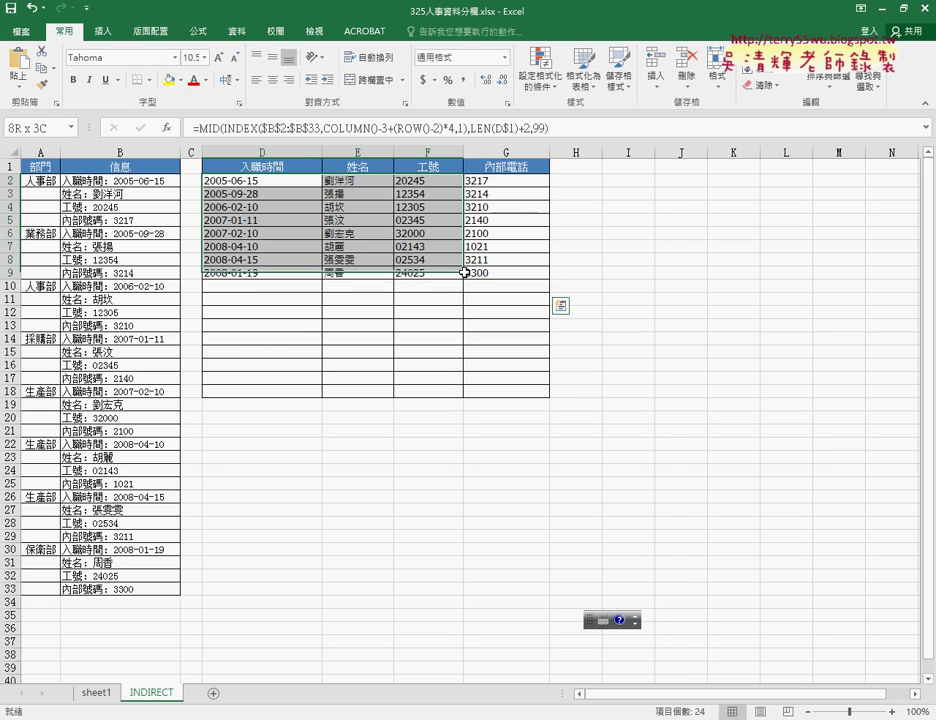
{"action": "key", "text": "Delete"}
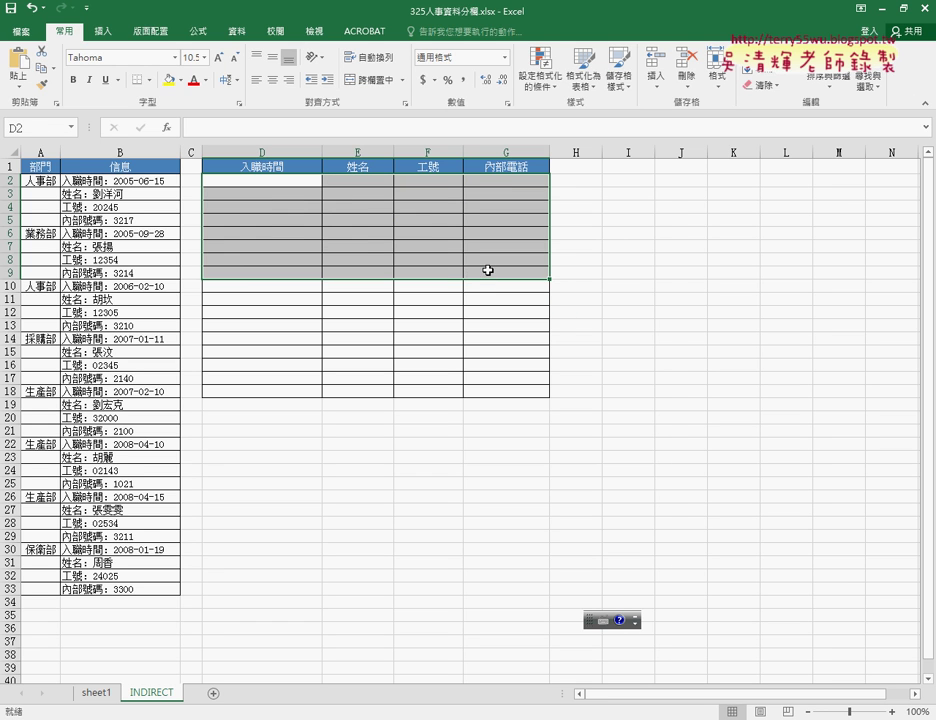
- Start a new D2 formula with INDIRECT from the Lookup & Reference category
{"action": "left_click", "coordinate": [274, 182]}
{"action": "left_click", "coordinate": [167, 127]}
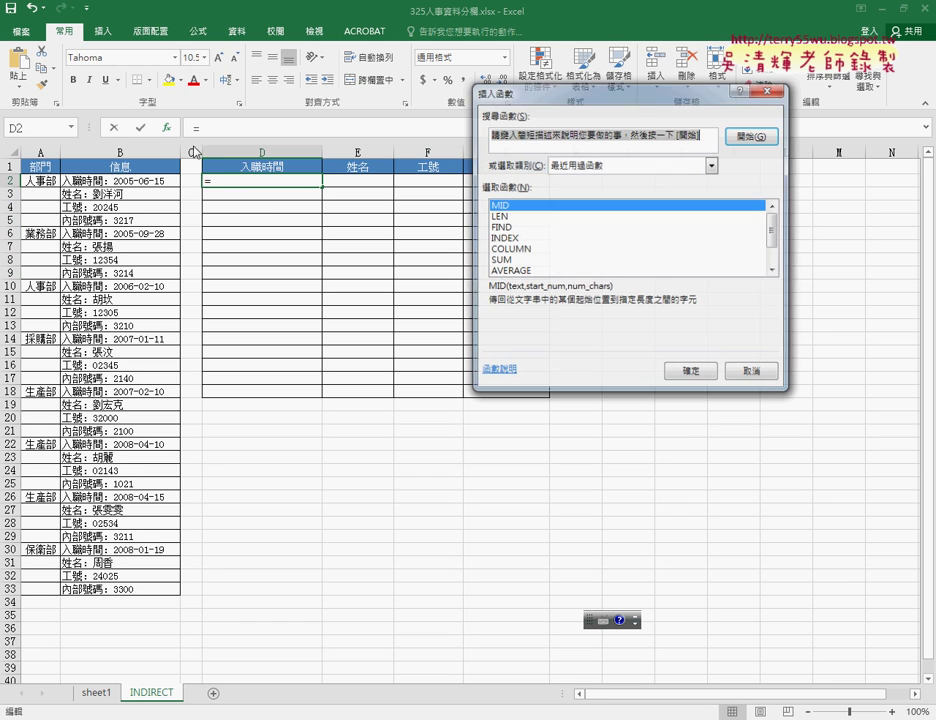
{"action": "left_click", "coordinate": [595, 166]}
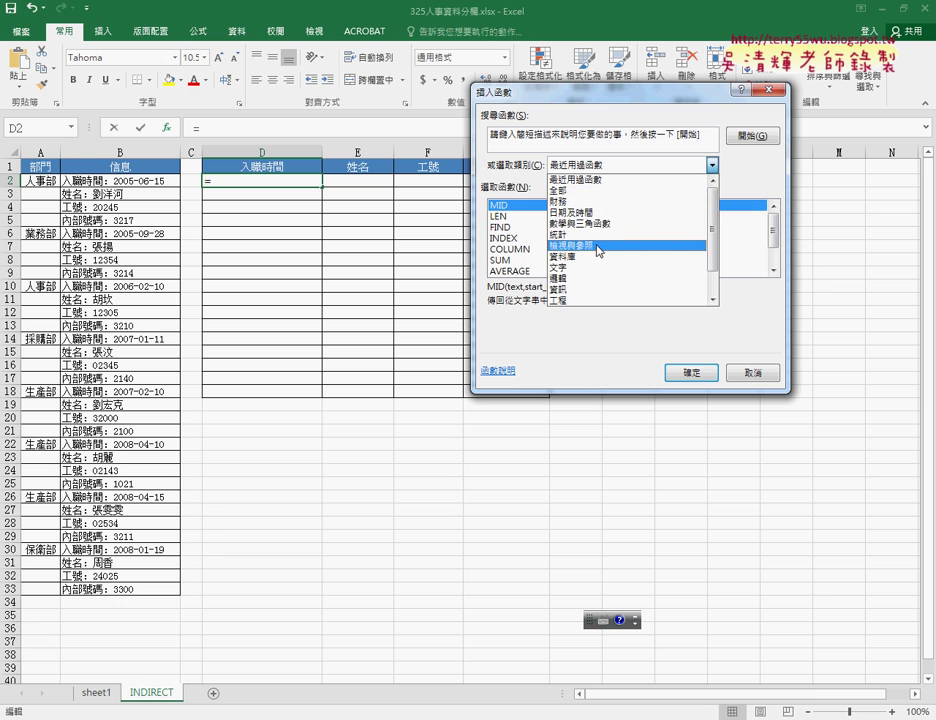
{"action": "left_click", "coordinate": [598, 246]}
{"action": "left_click", "coordinate": [773, 270]}
{"action": "left_click", "coordinate": [773, 270]}
{"action": "left_click", "coordinate": [773, 270]}
{"action": "left_click", "coordinate": [773, 270]}
{"action": "left_click", "coordinate": [773, 270]}
{"action": "left_click", "coordinate": [512, 249]}
{"action": "left_click", "coordinate": [516, 260]}
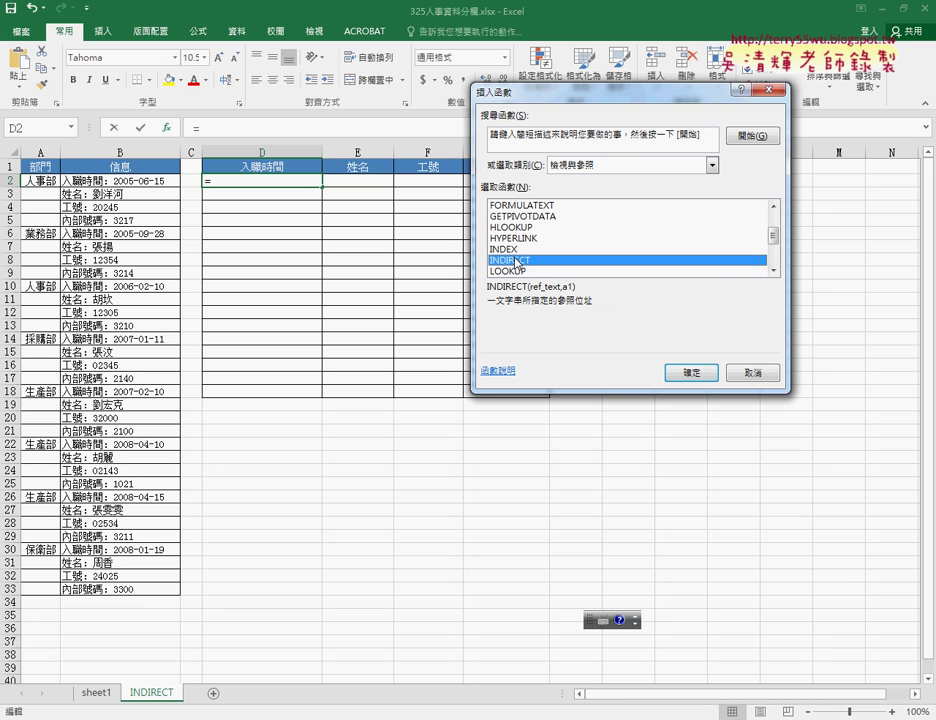